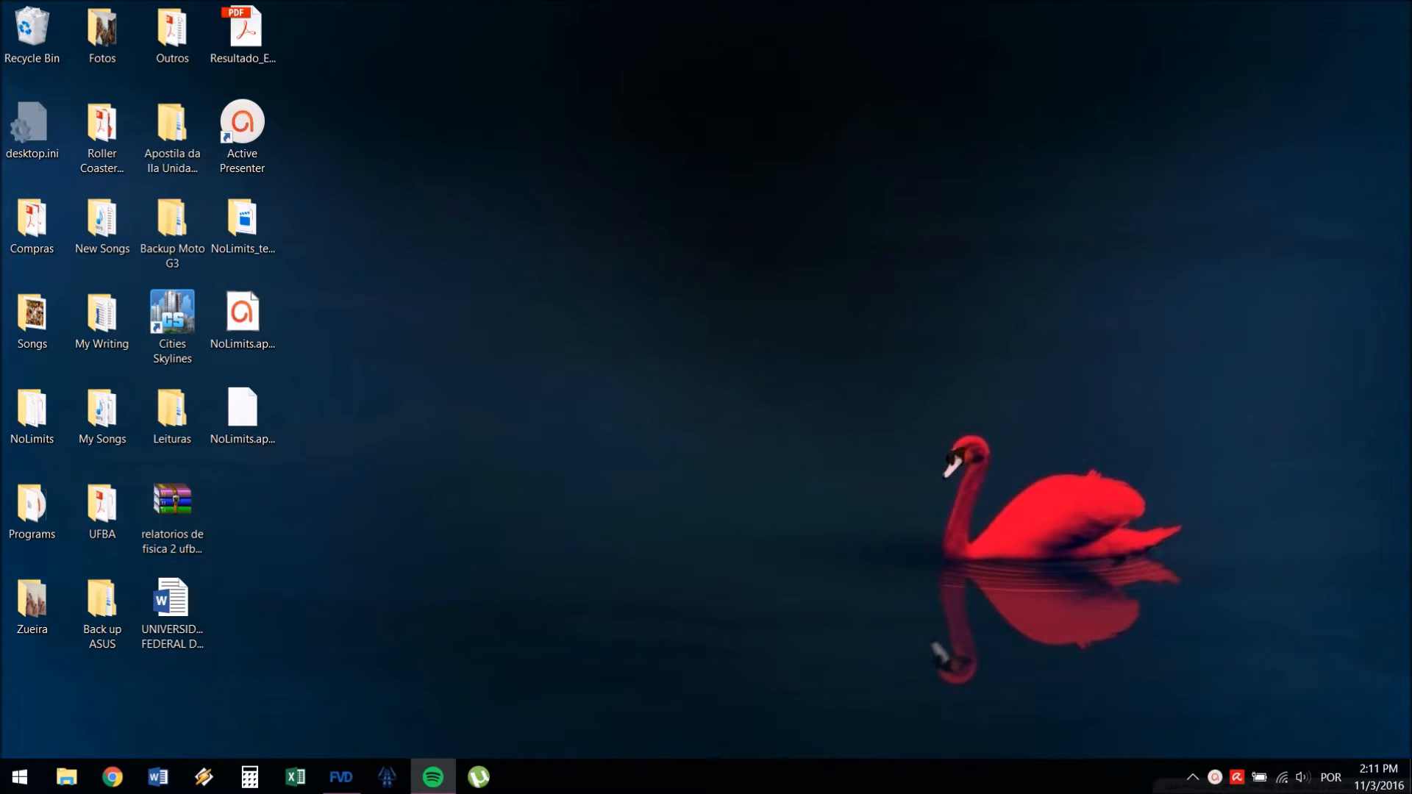
- Switch to FVD++ and add a Force section after the last straight section of the track
left_click(340, 777)
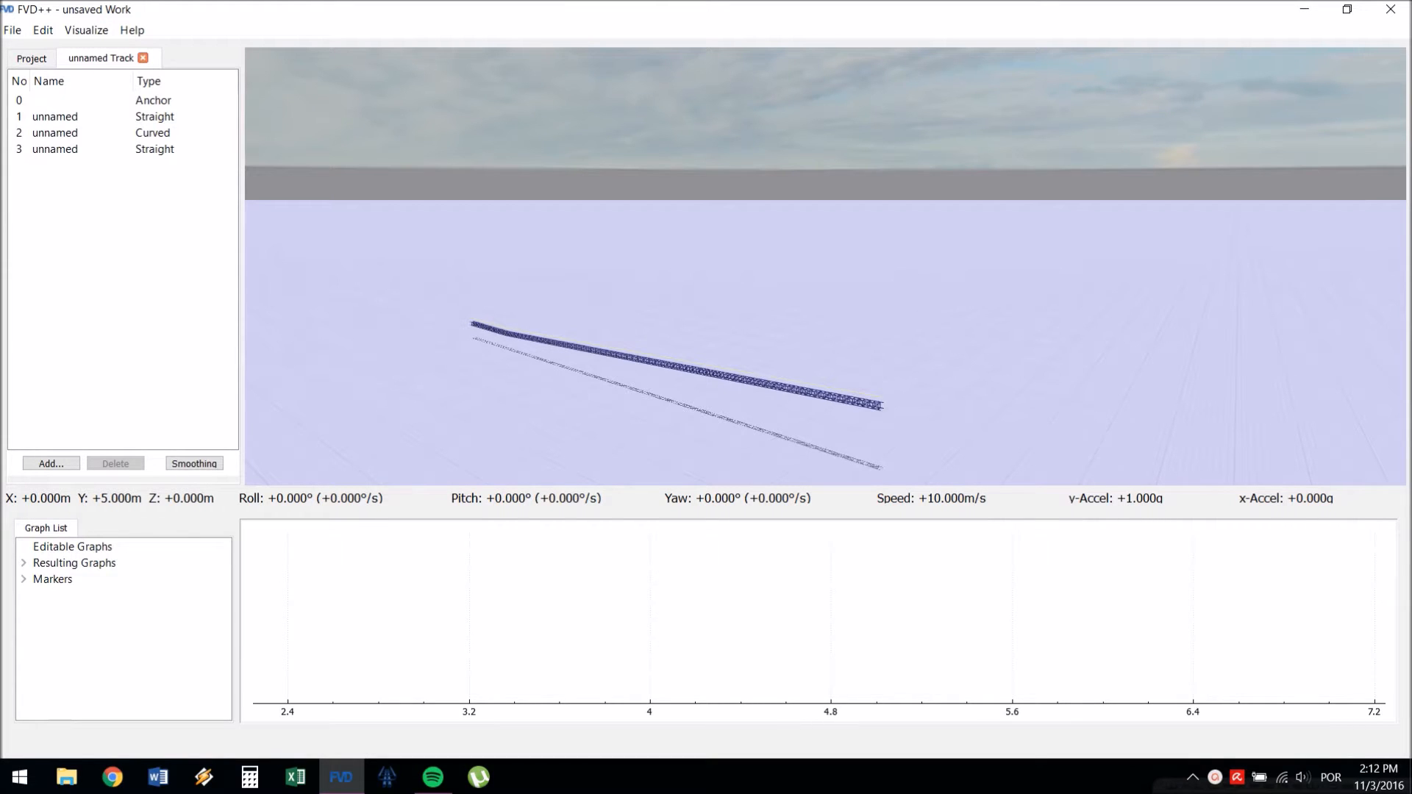
left_click(88, 148)
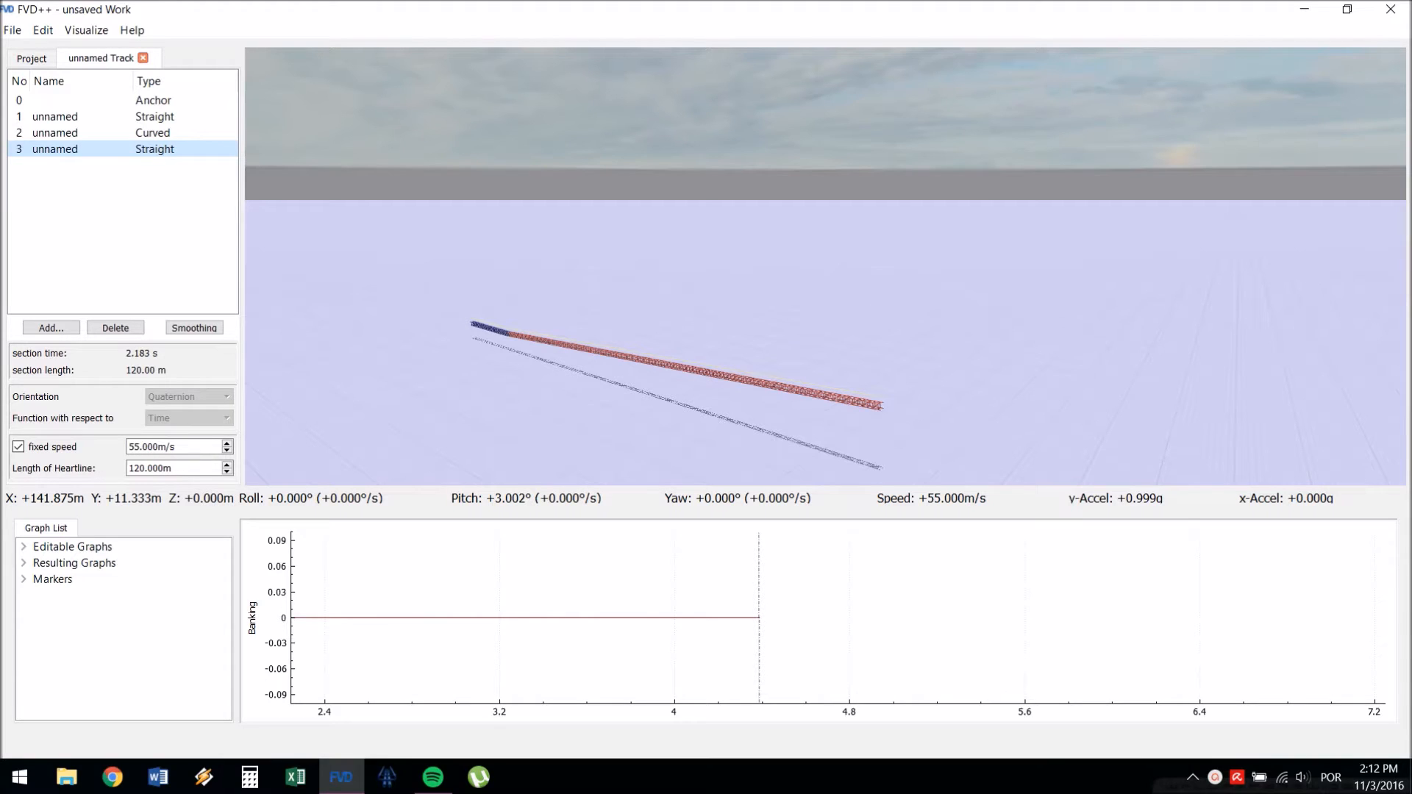
left_click_drag(825, 266, 1009, 303)
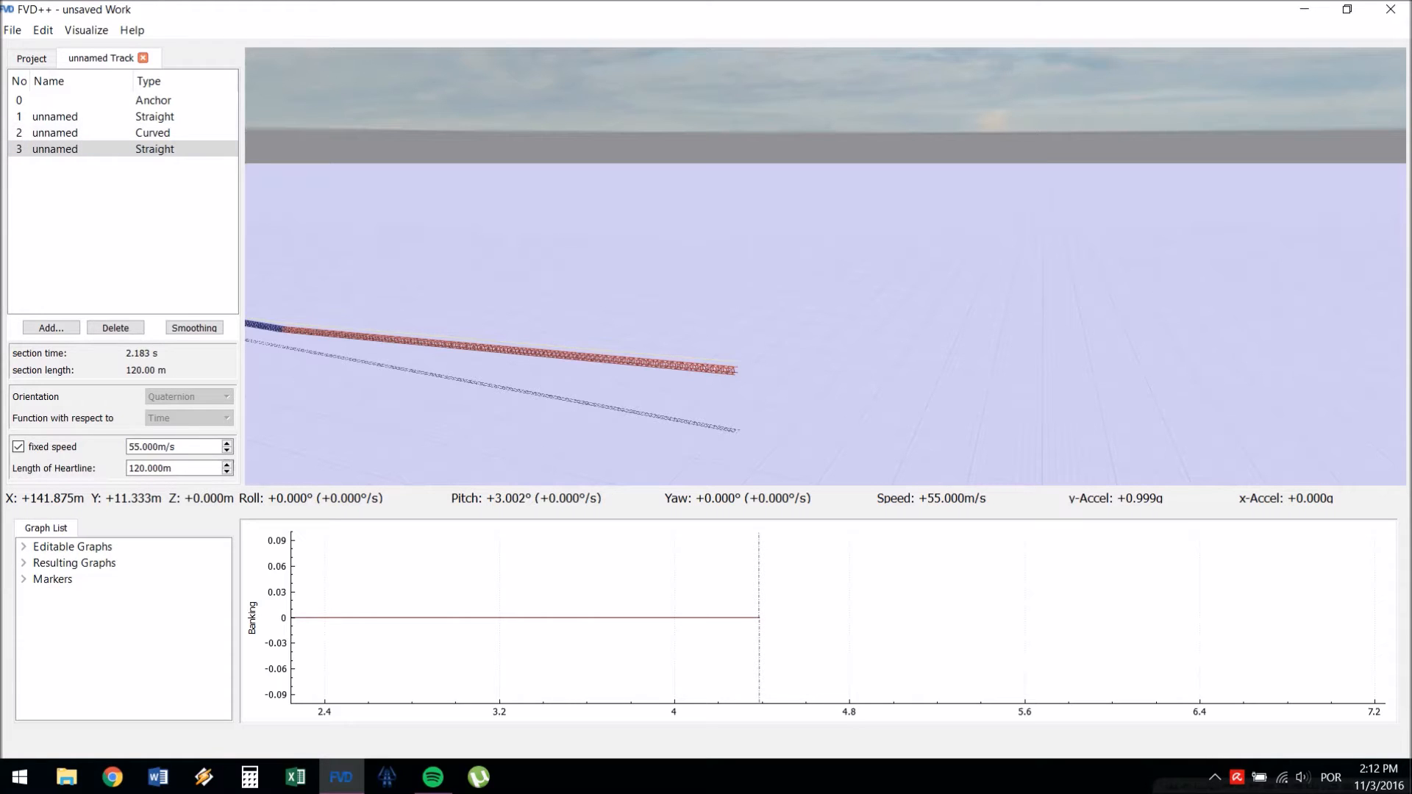
left_click(51, 328)
left_click(111, 376)
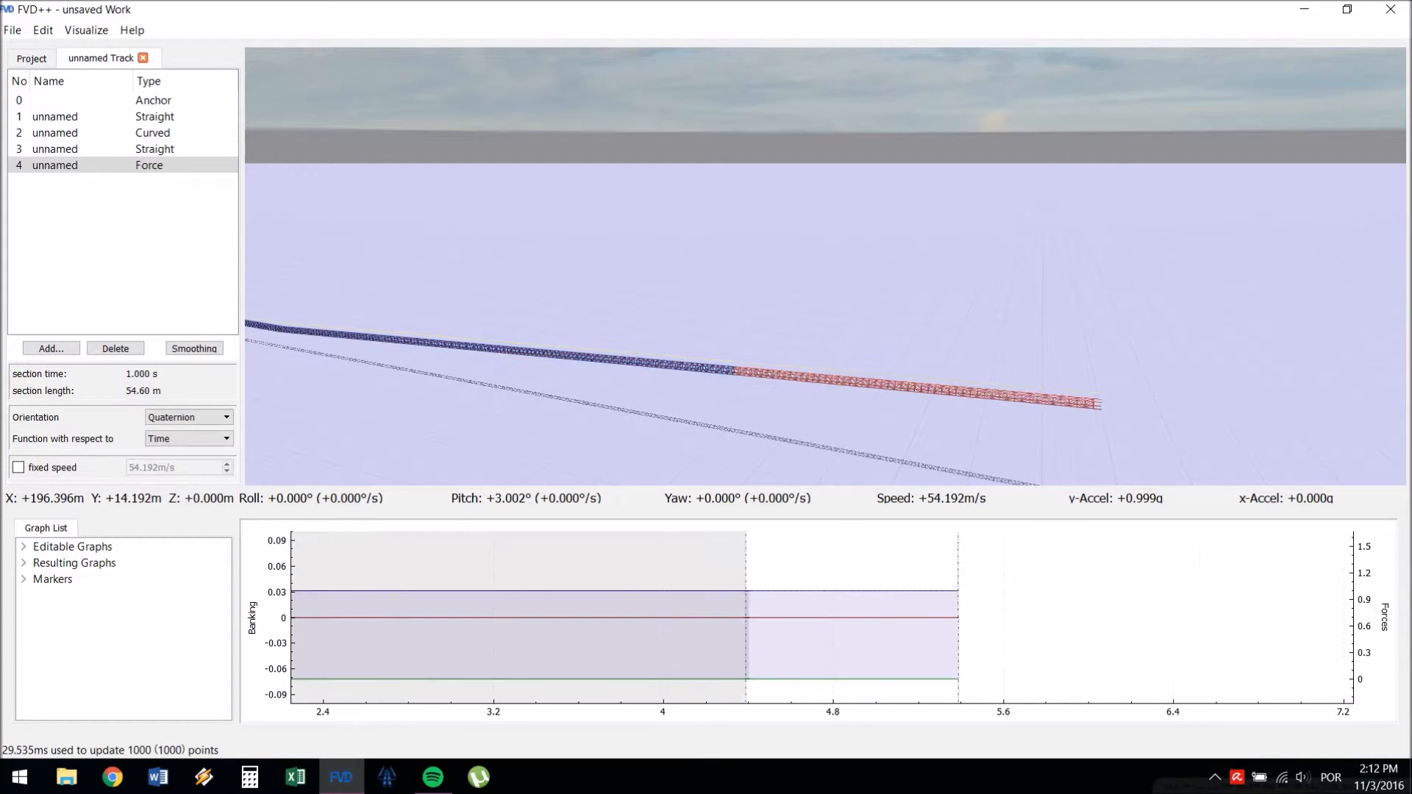
- Make the lateral force and roll transitions of the new force section dynamic in length
left_click(846, 679)
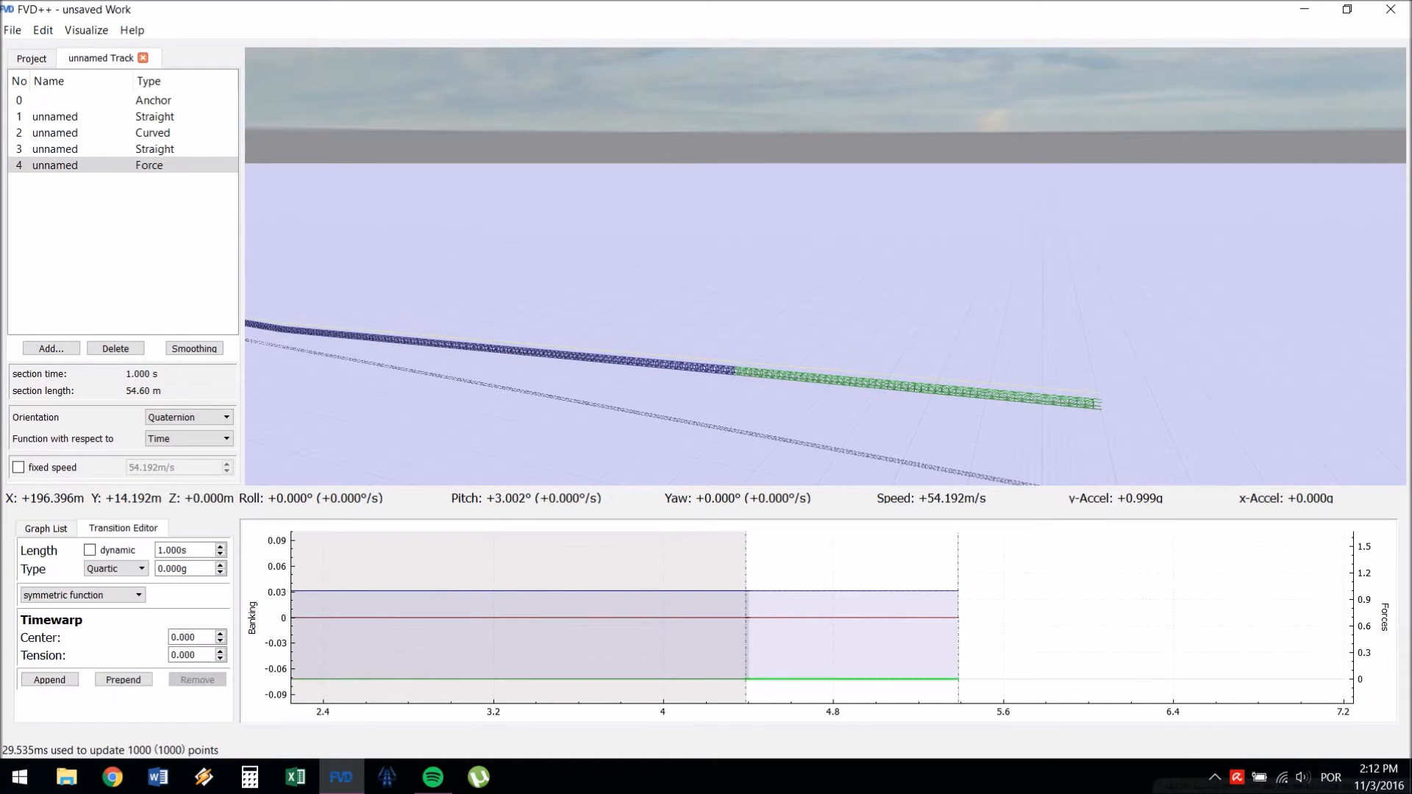
left_click(90, 550)
left_click(846, 617)
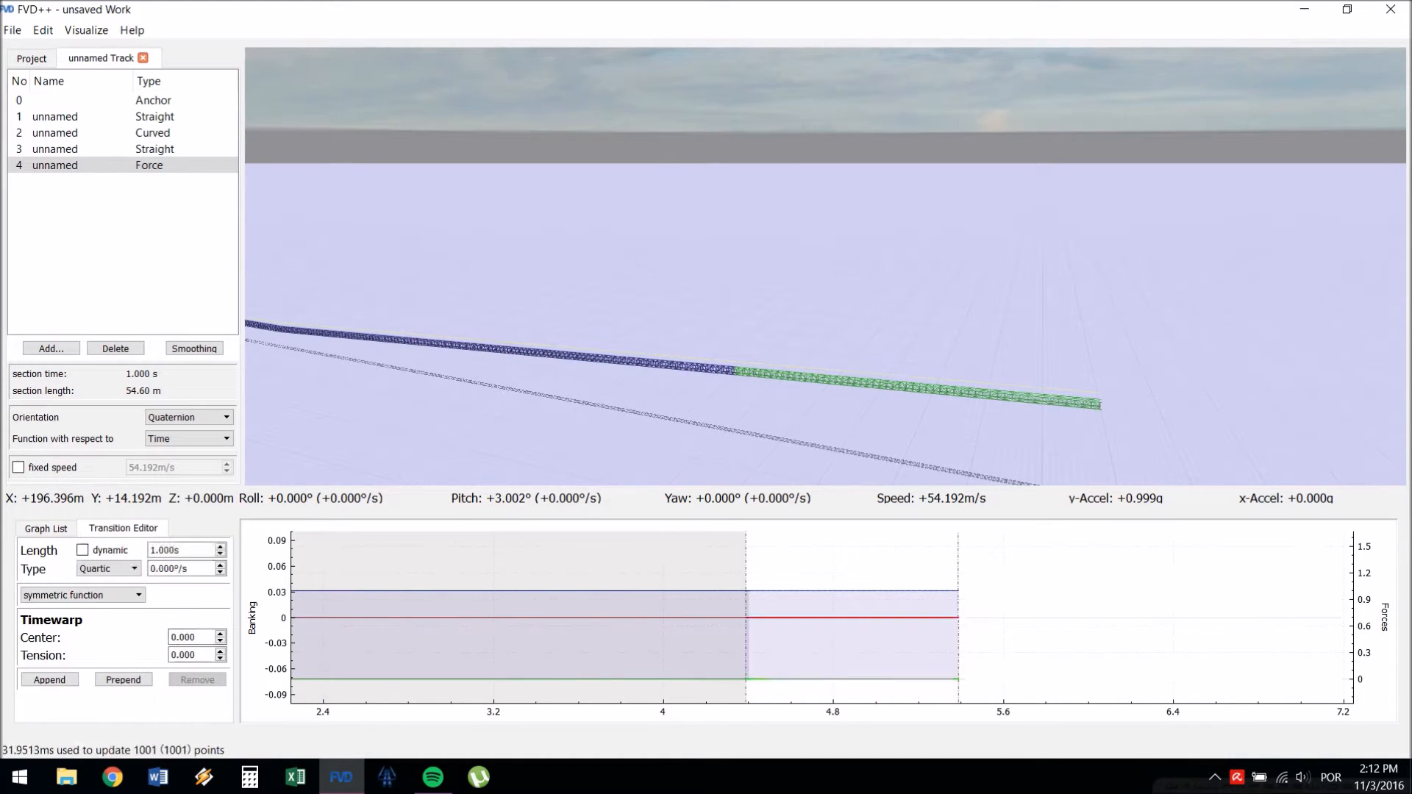
left_click(84, 550)
- Set the normal force change of the force section's transition to 3.802 g
left_click(846, 591)
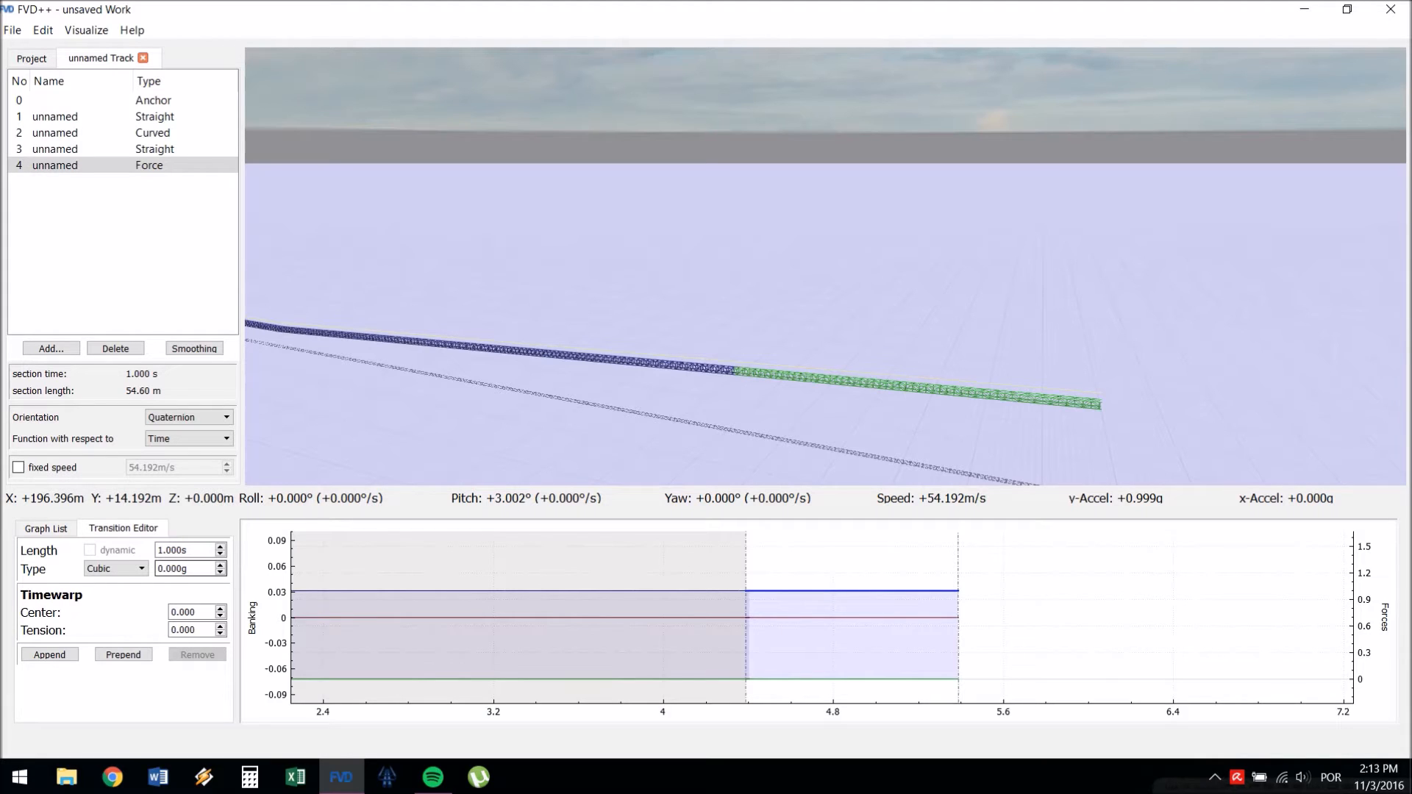
scroll(187, 568, "up", 15)
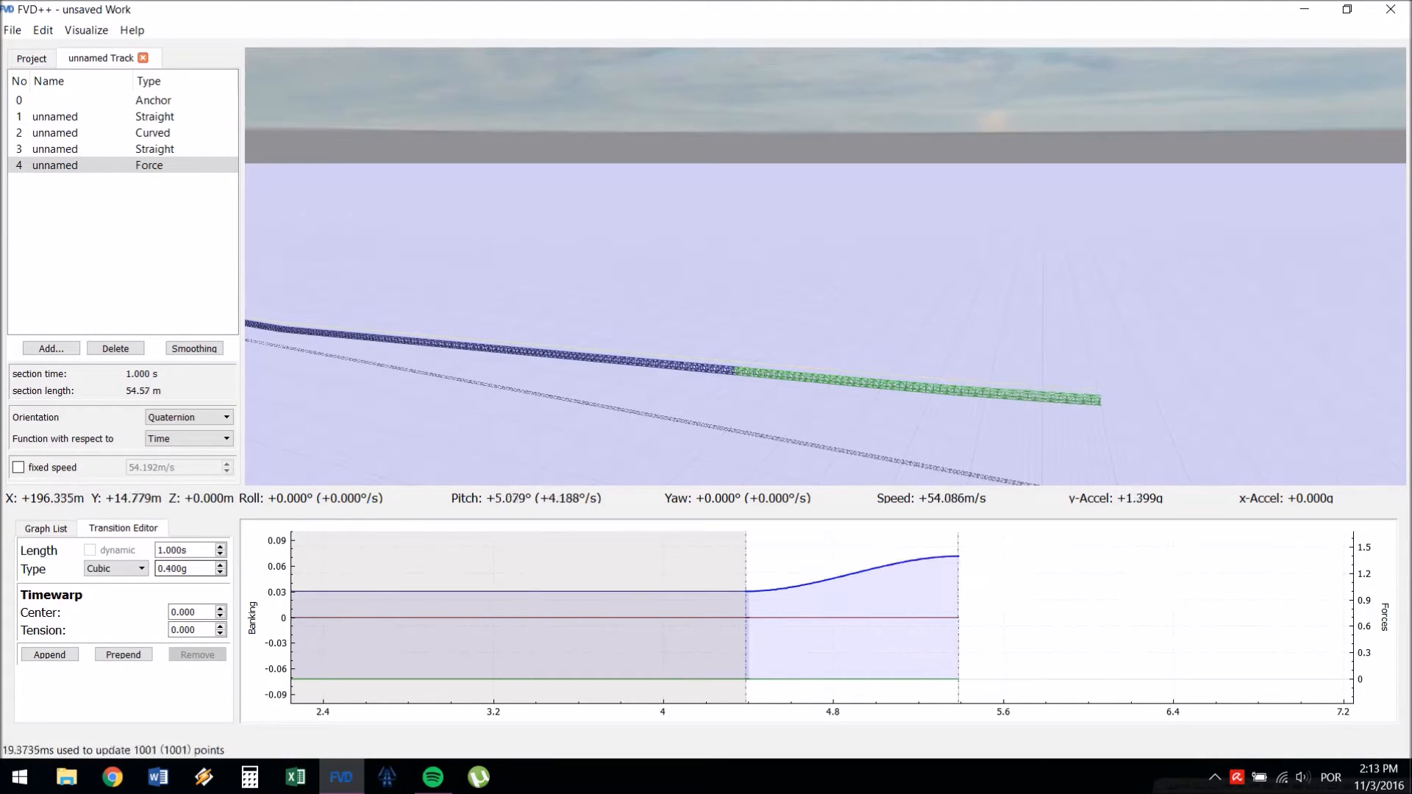
scroll(187, 568, "up", 17)
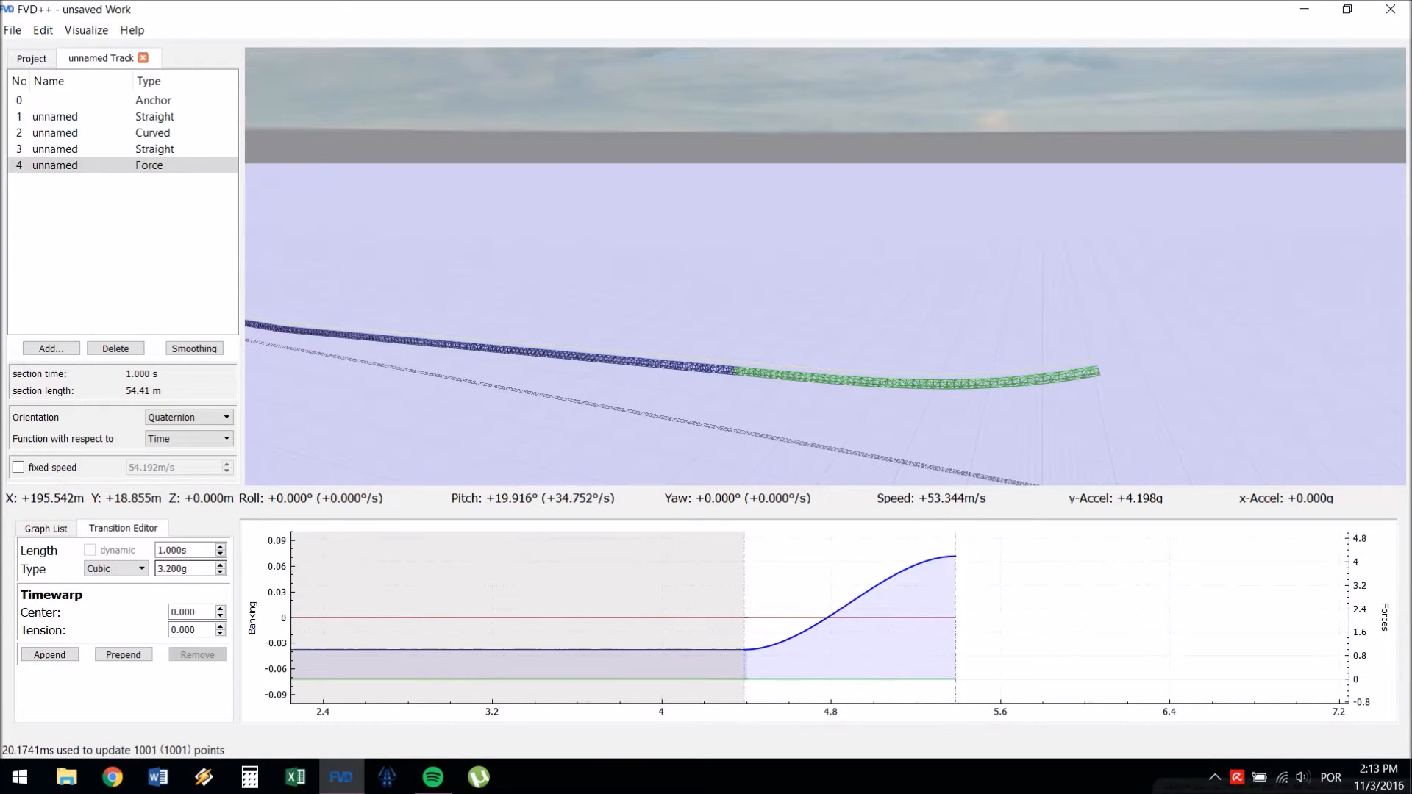
scroll(187, 568, "up", 7)
scroll(186, 569, "down", 1)
left_click_drag(182, 569, 177, 569)
type("2")
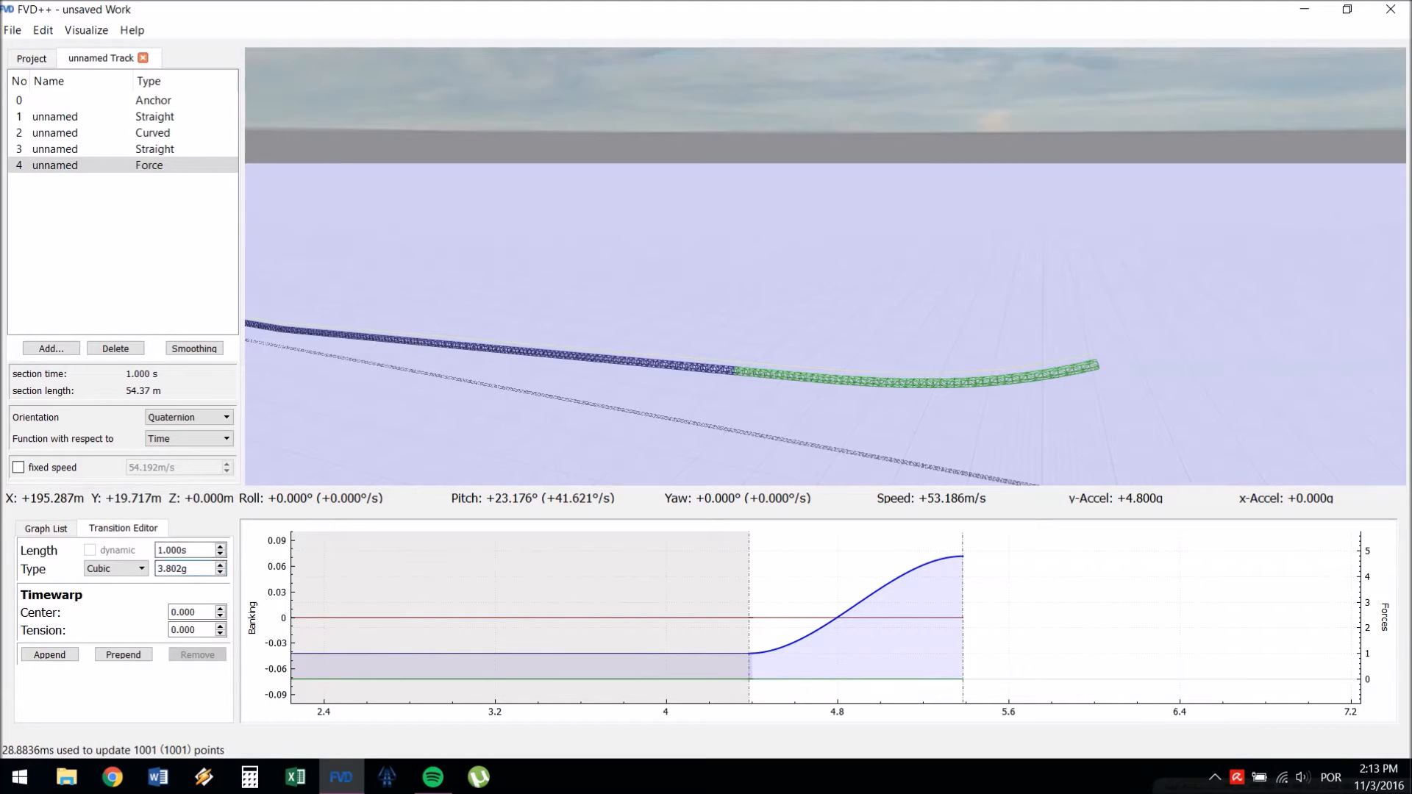
- Change the normal force transition to the Quintic type and set its length to 0.5 s
left_click(116, 568)
left_click(111, 629)
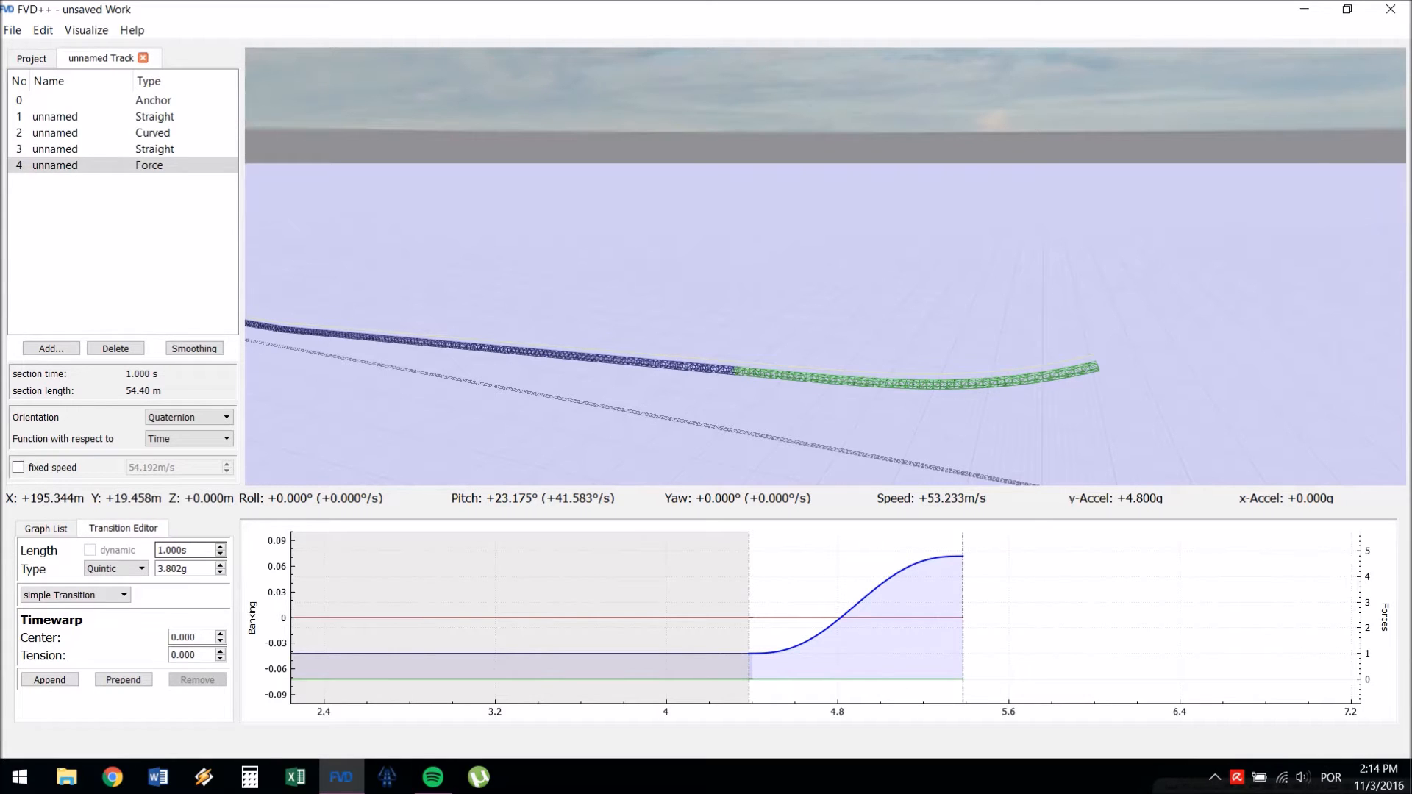
scroll(188, 550, "down", 3)
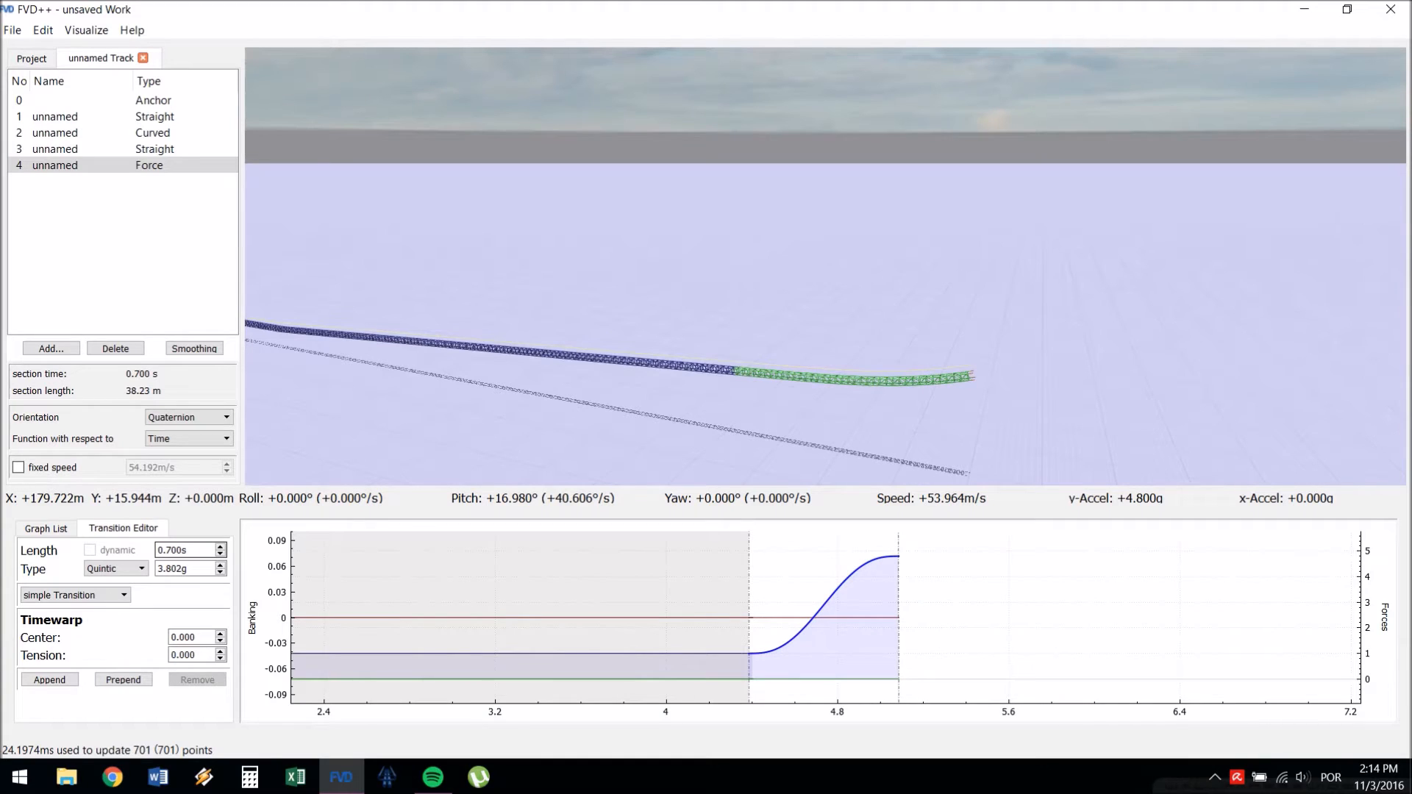
scroll(188, 550, "down", 3)
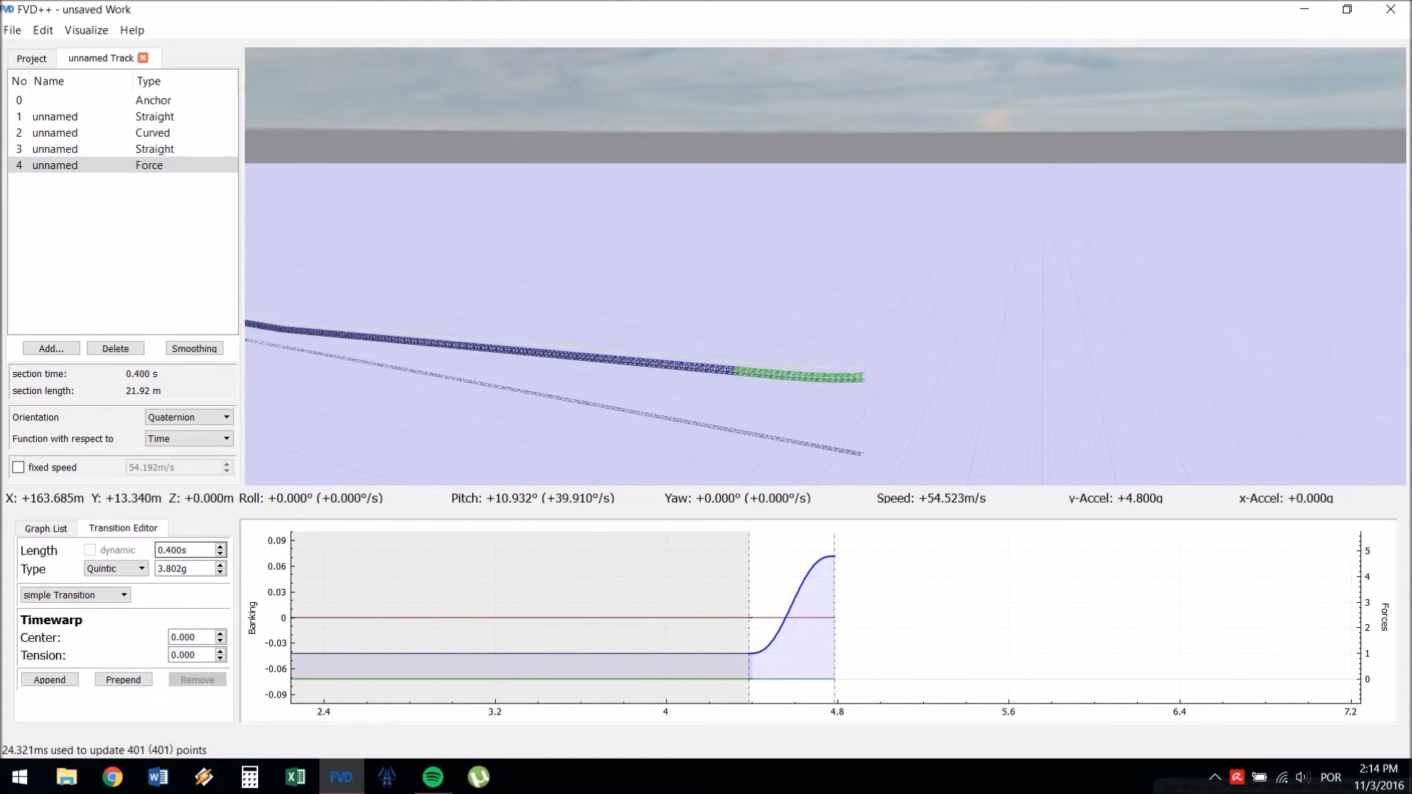
scroll(187, 550, "up", 1)
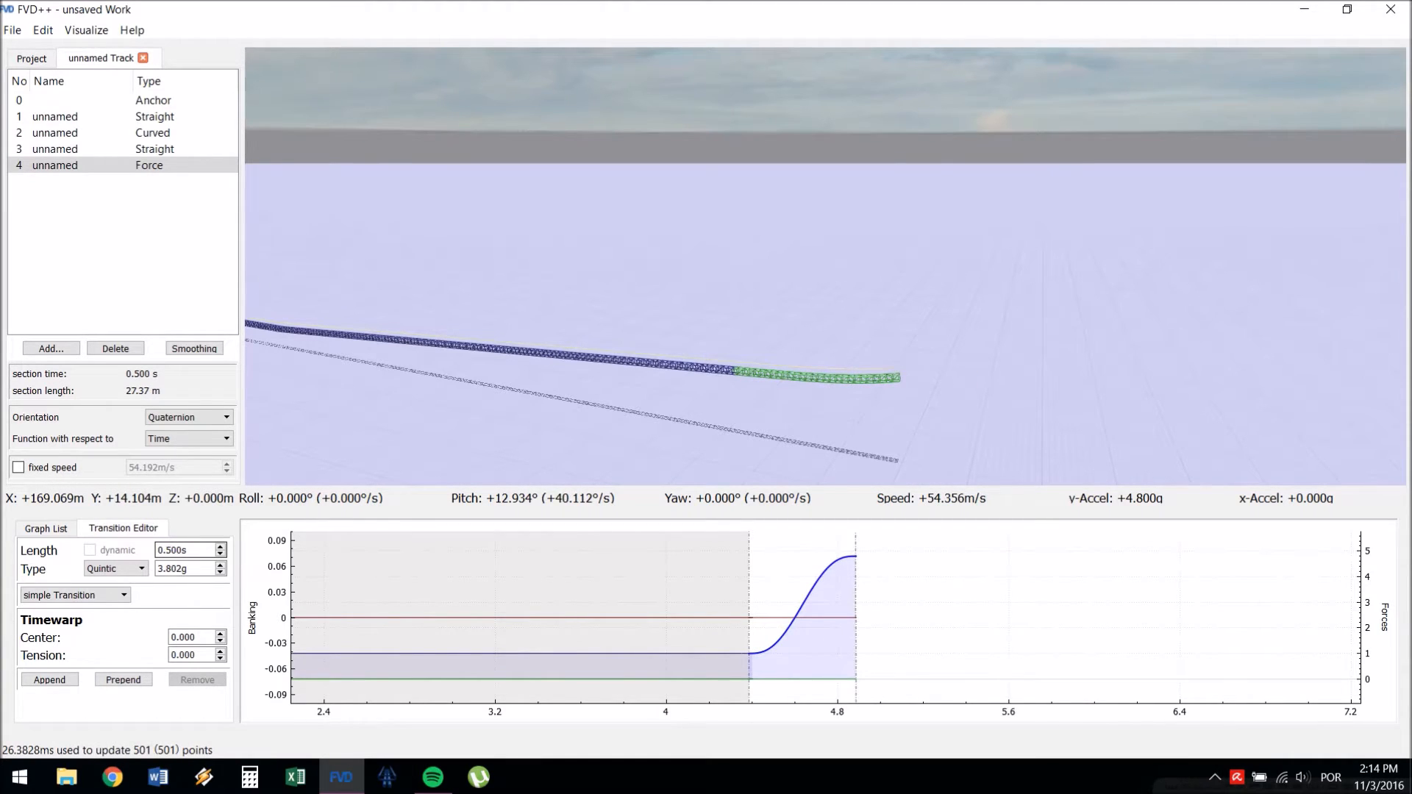
- Colour the track by Normal Force in the 3D view
left_click(86, 30)
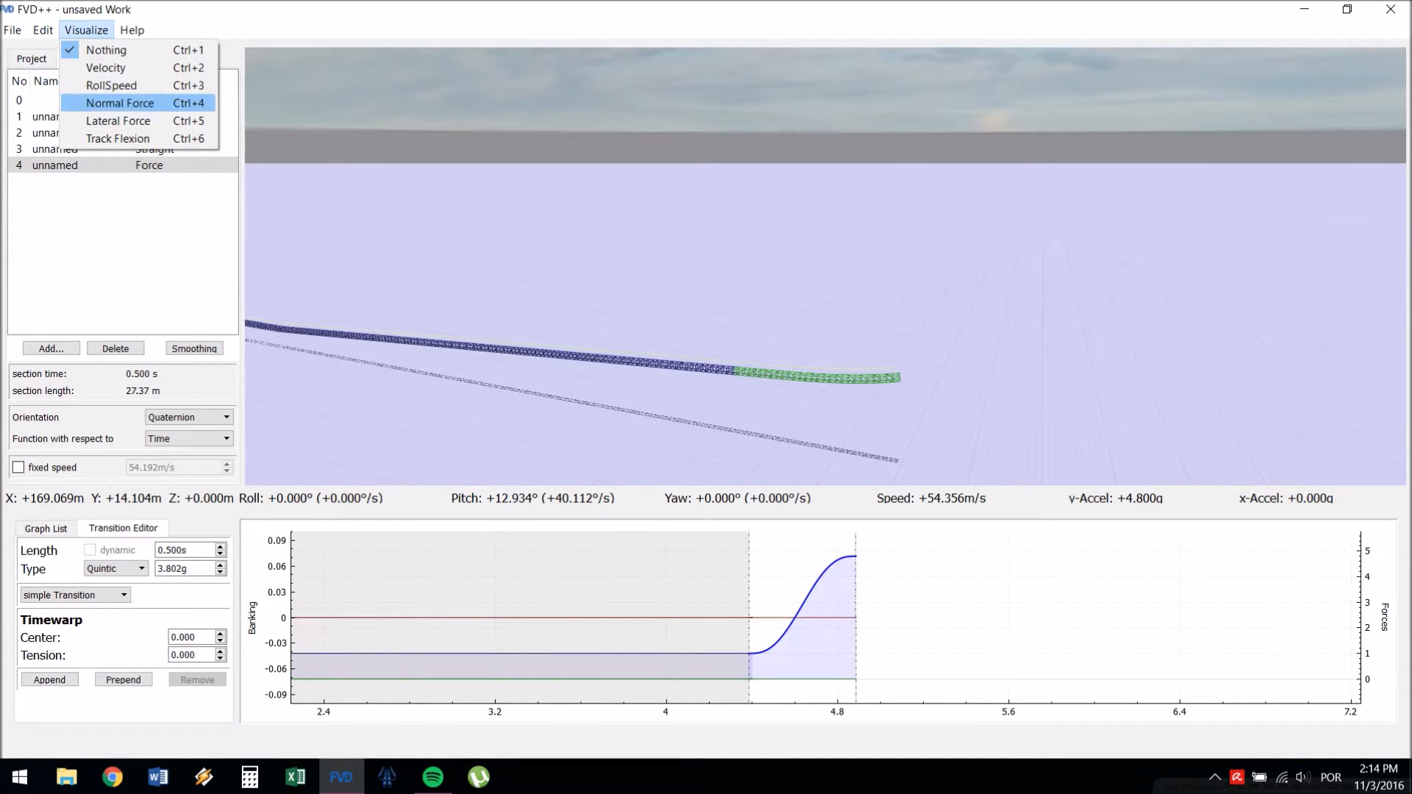
left_click(119, 103)
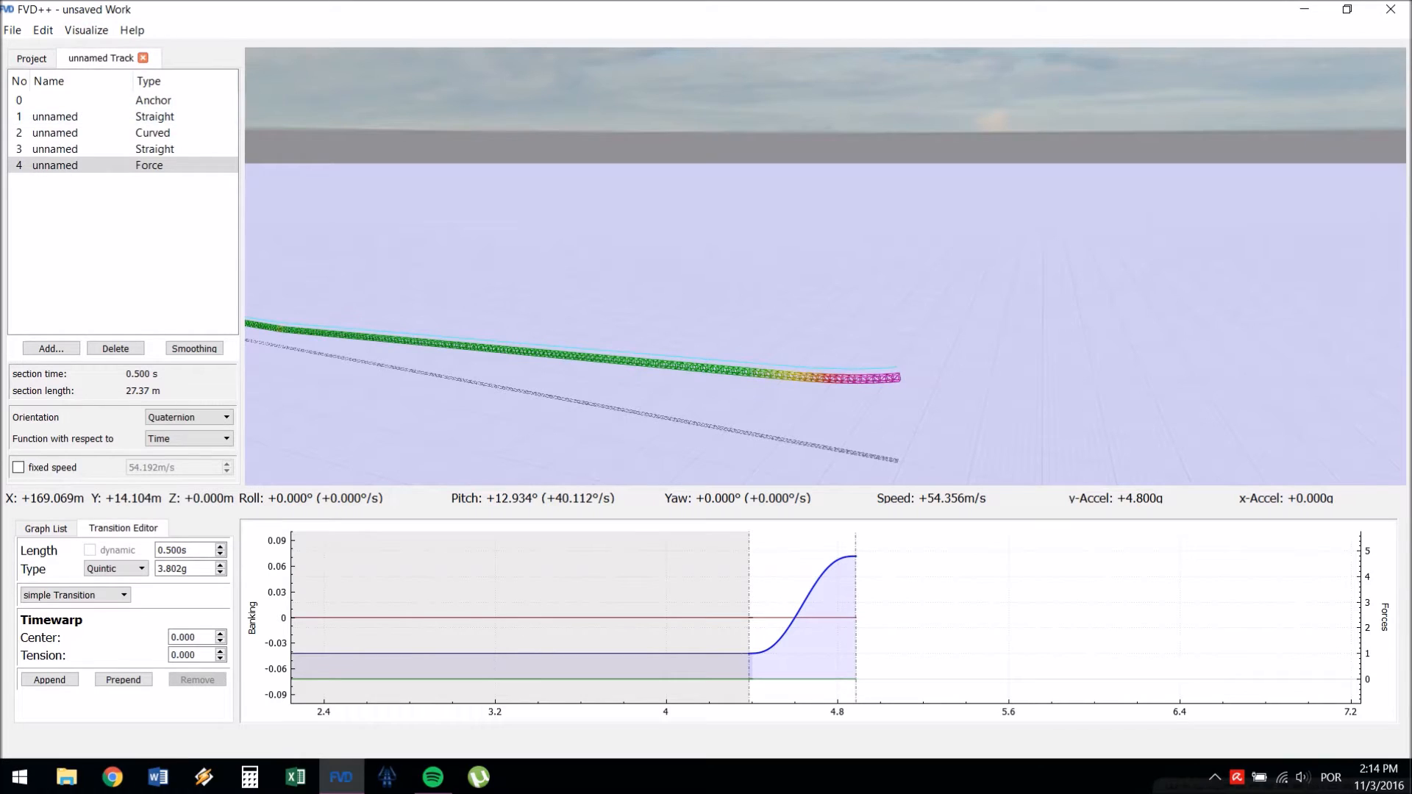
left_click(86, 31)
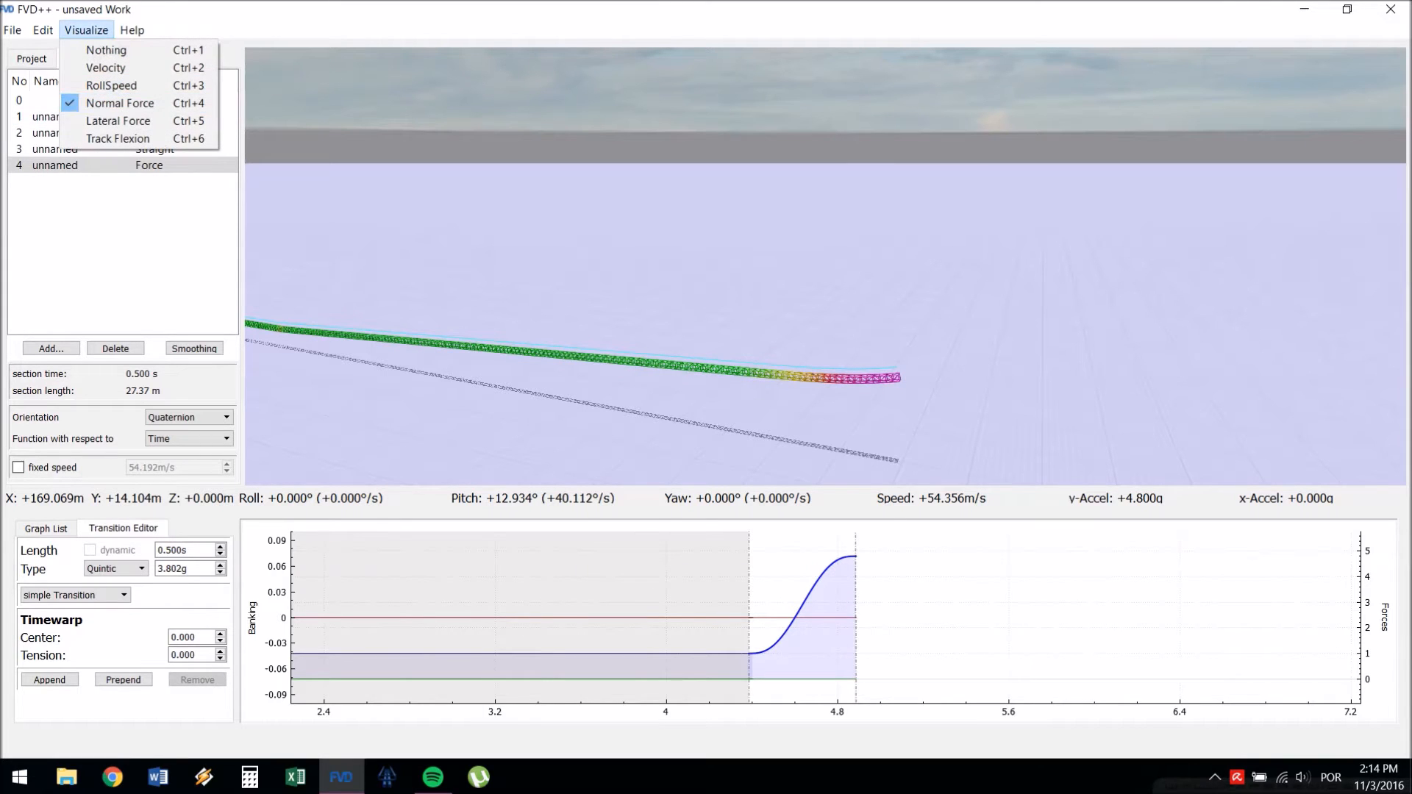
key("Escape")
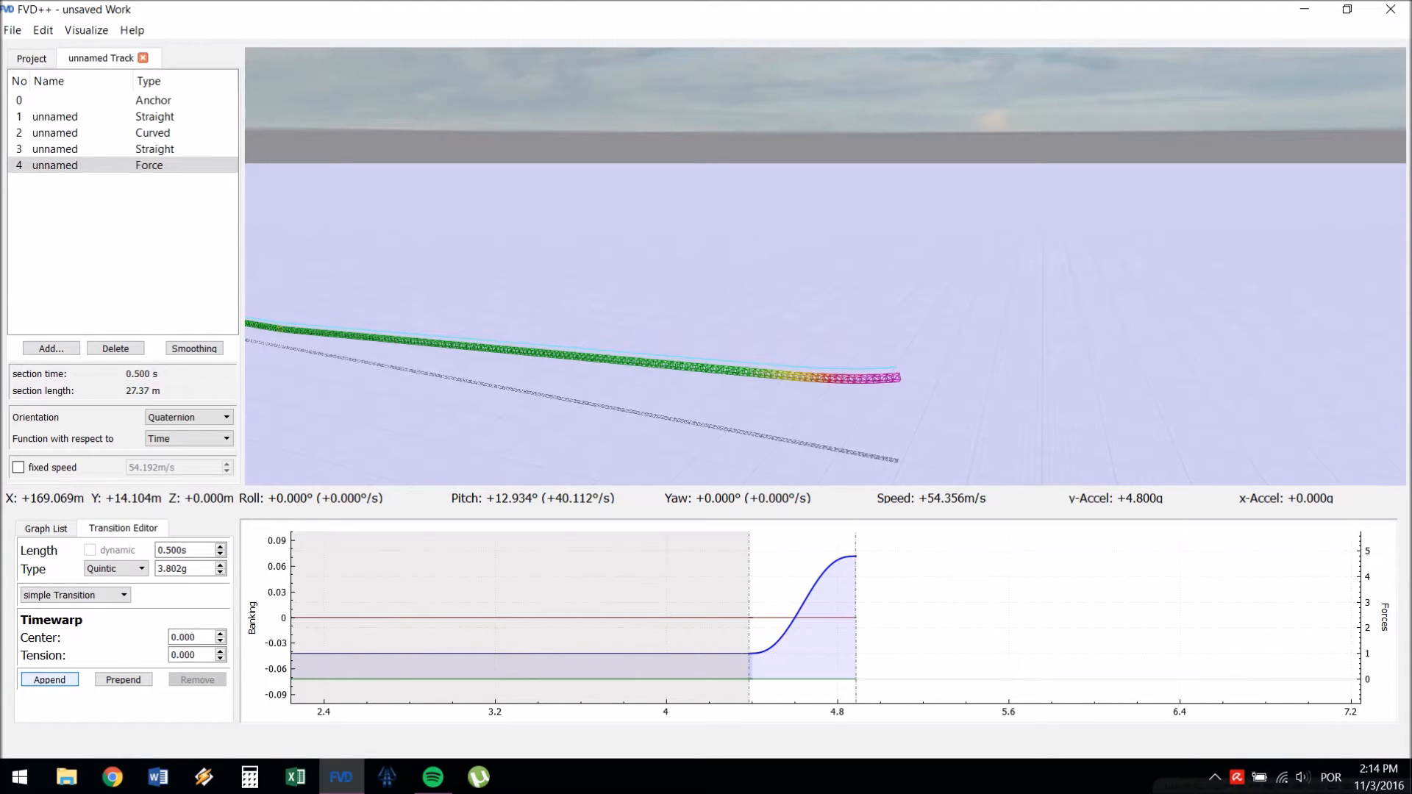
- Append two 1-second transitions to the normal force graph, with a -4.8 g change on the second one
left_click(49, 679)
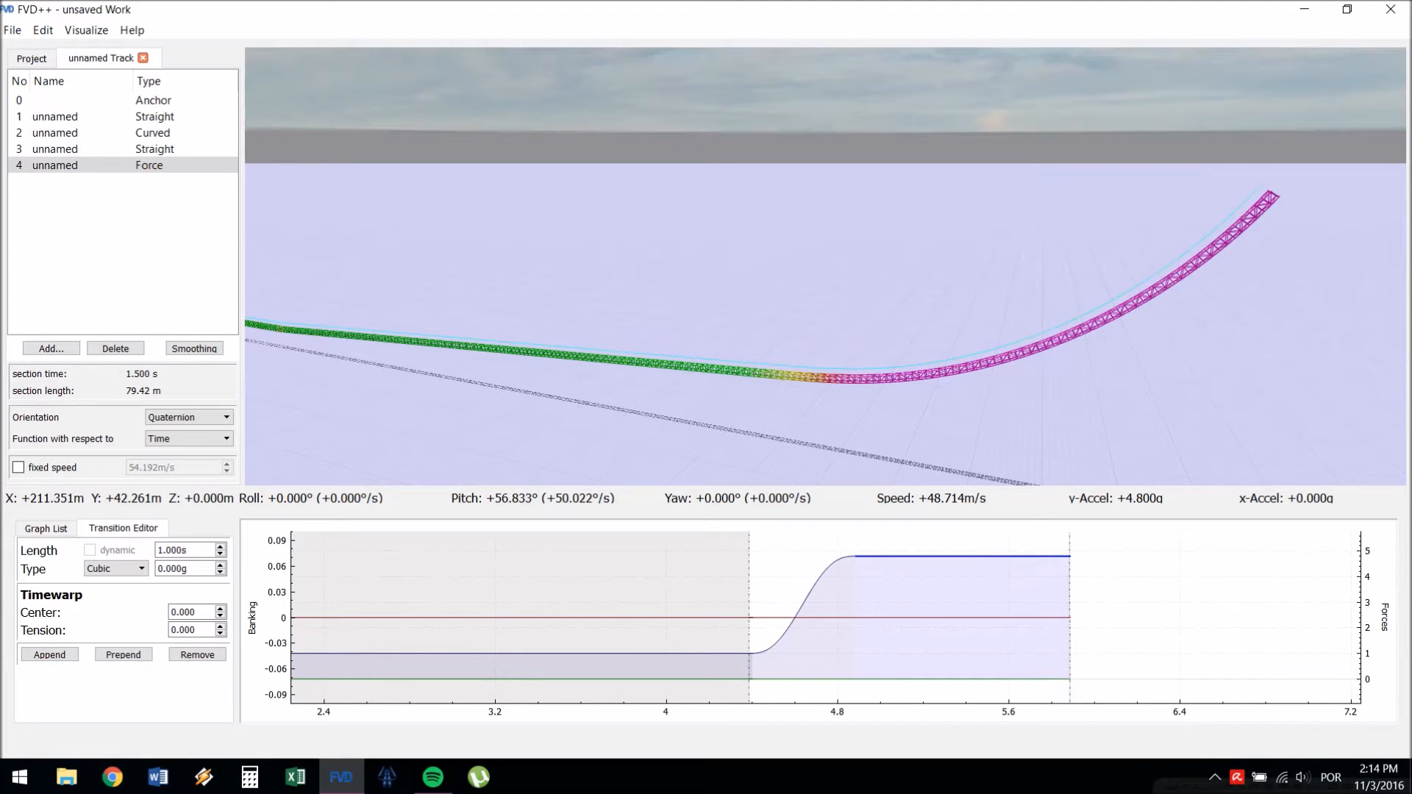
left_click(49, 654)
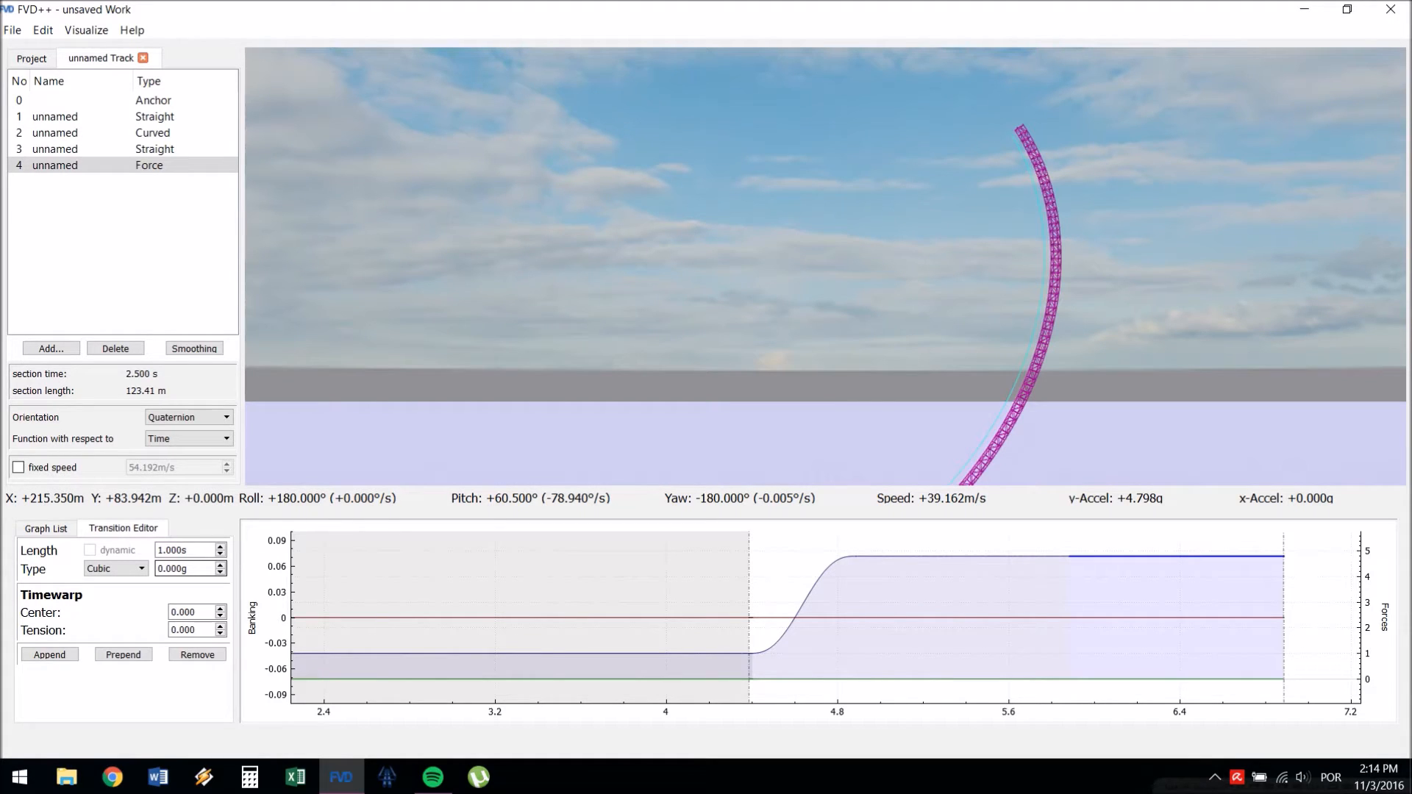
double_click(185, 568)
type("-4.8g")
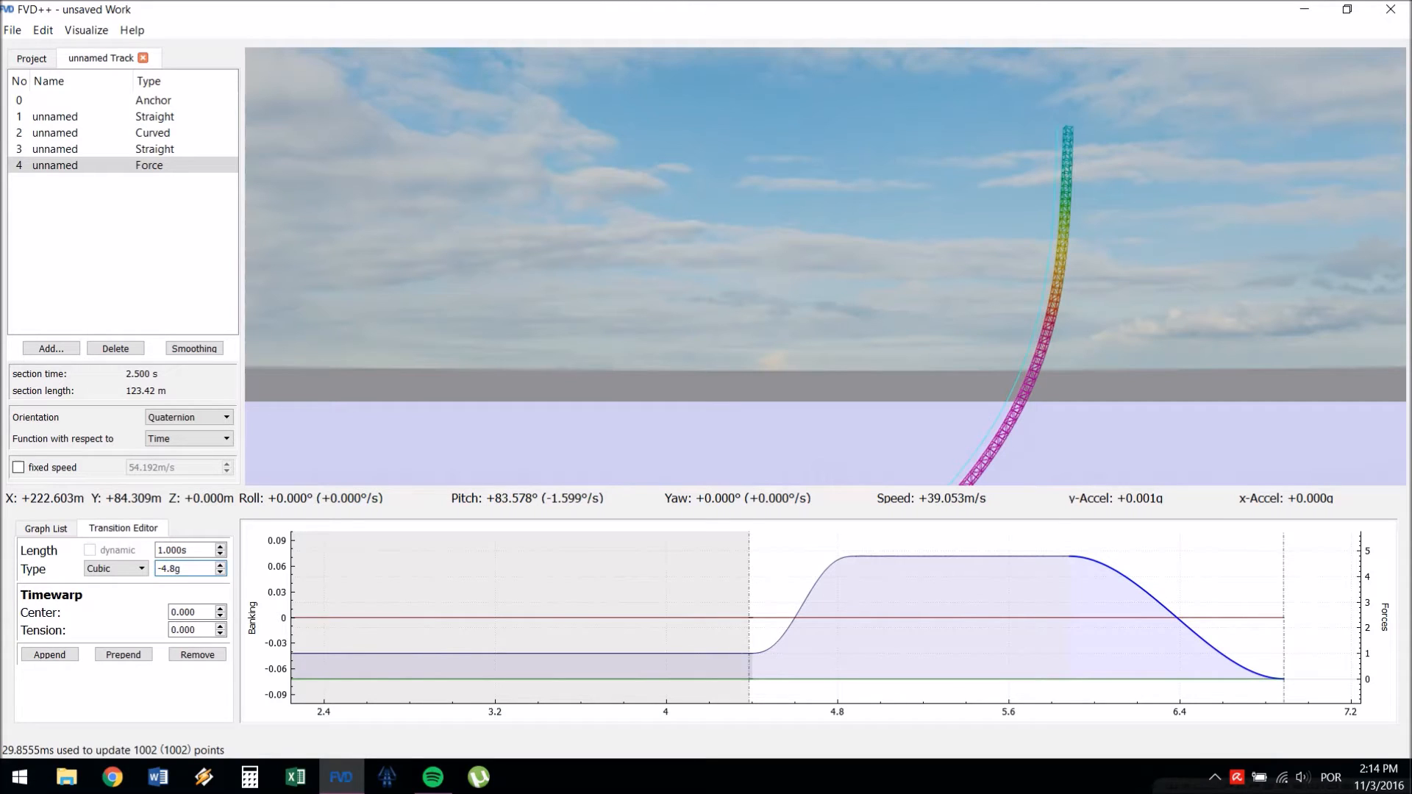
key("Return")
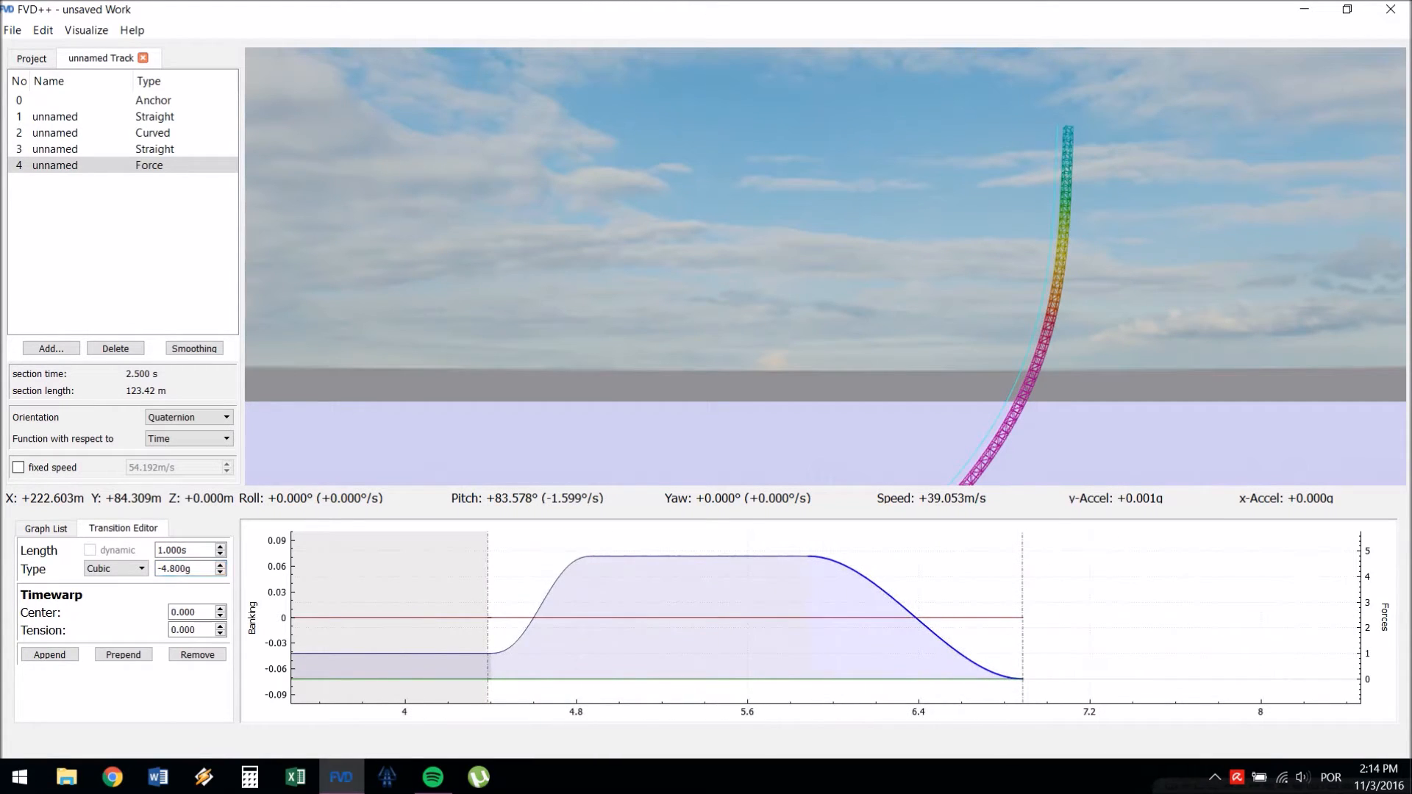
key("Escape")
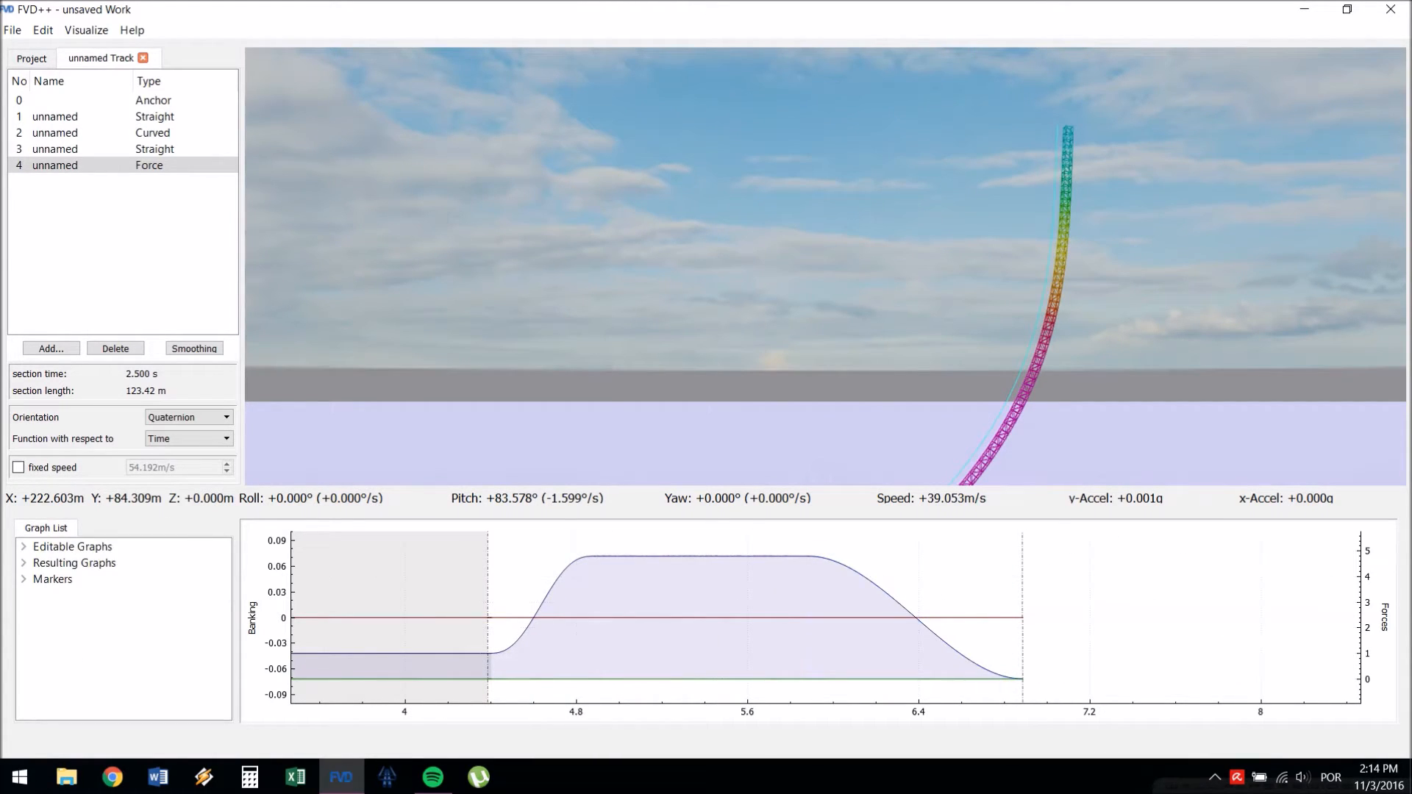
- Change the falling -4.8 g normal force transition to the Quintic type
left_click(915, 619)
left_click(117, 568)
key("Up")
key("Up")
key("Return")
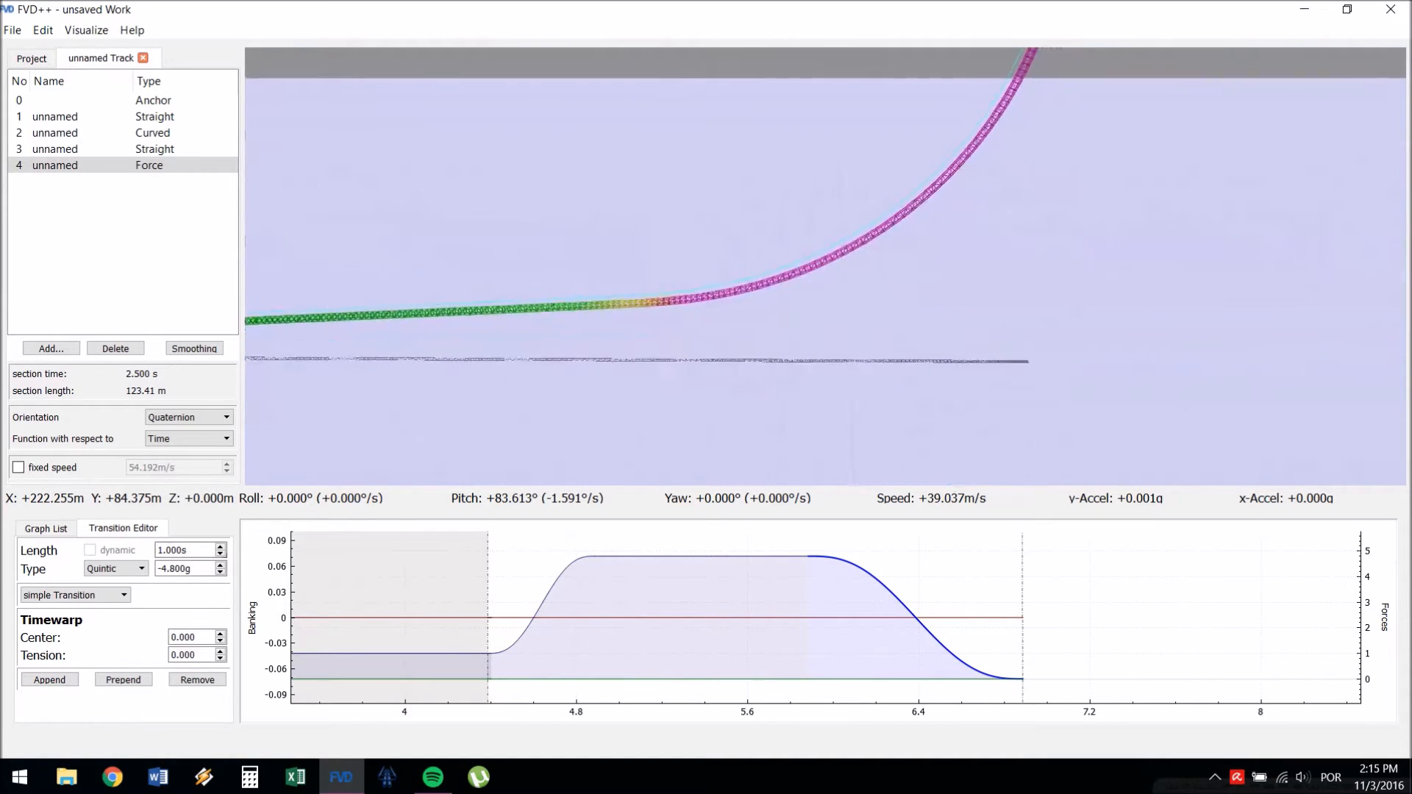
- Set the length of the constant normal force transition before the drop to 1.09 s
key("s")
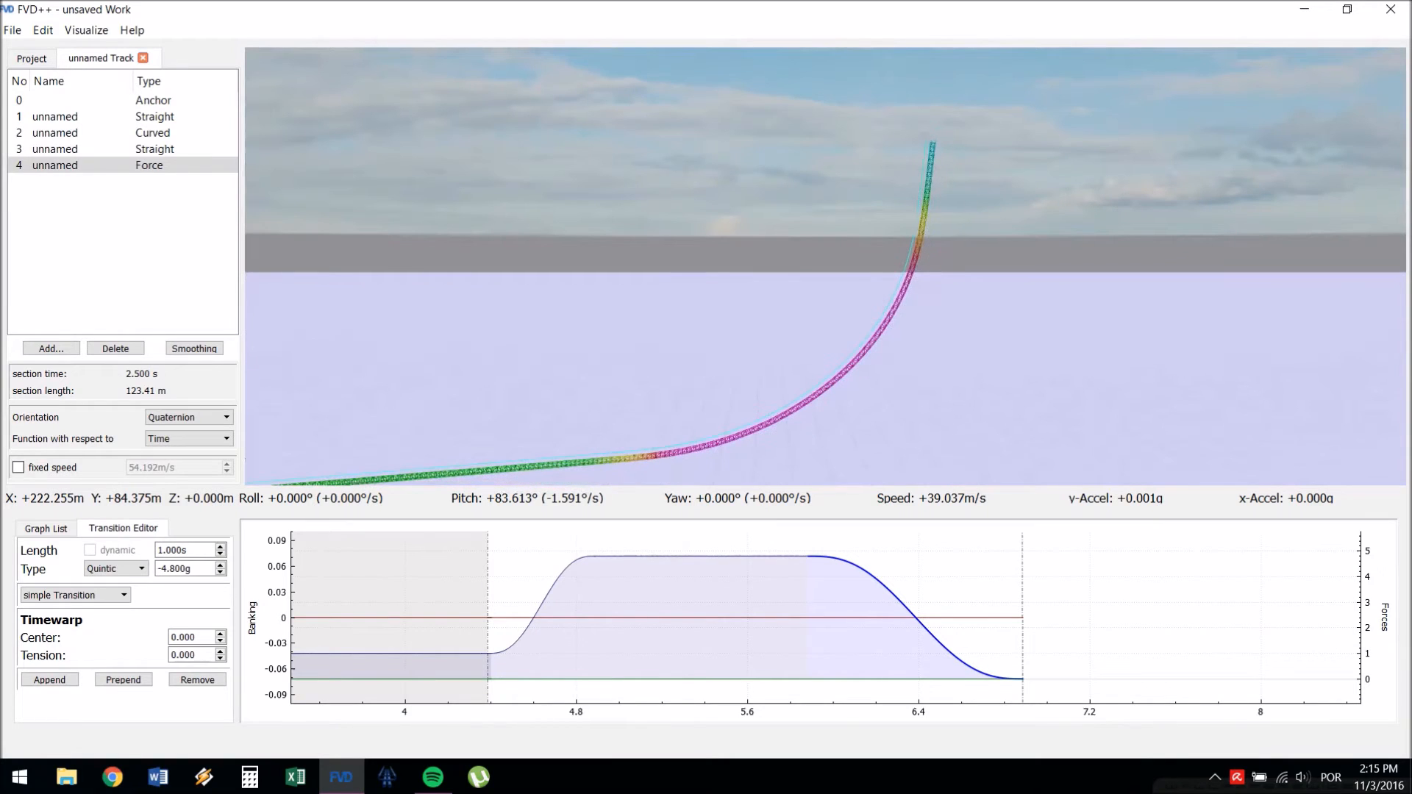
left_click(916, 618)
left_click(915, 617)
left_click(911, 617)
left_click(912, 618)
left_click(702, 557)
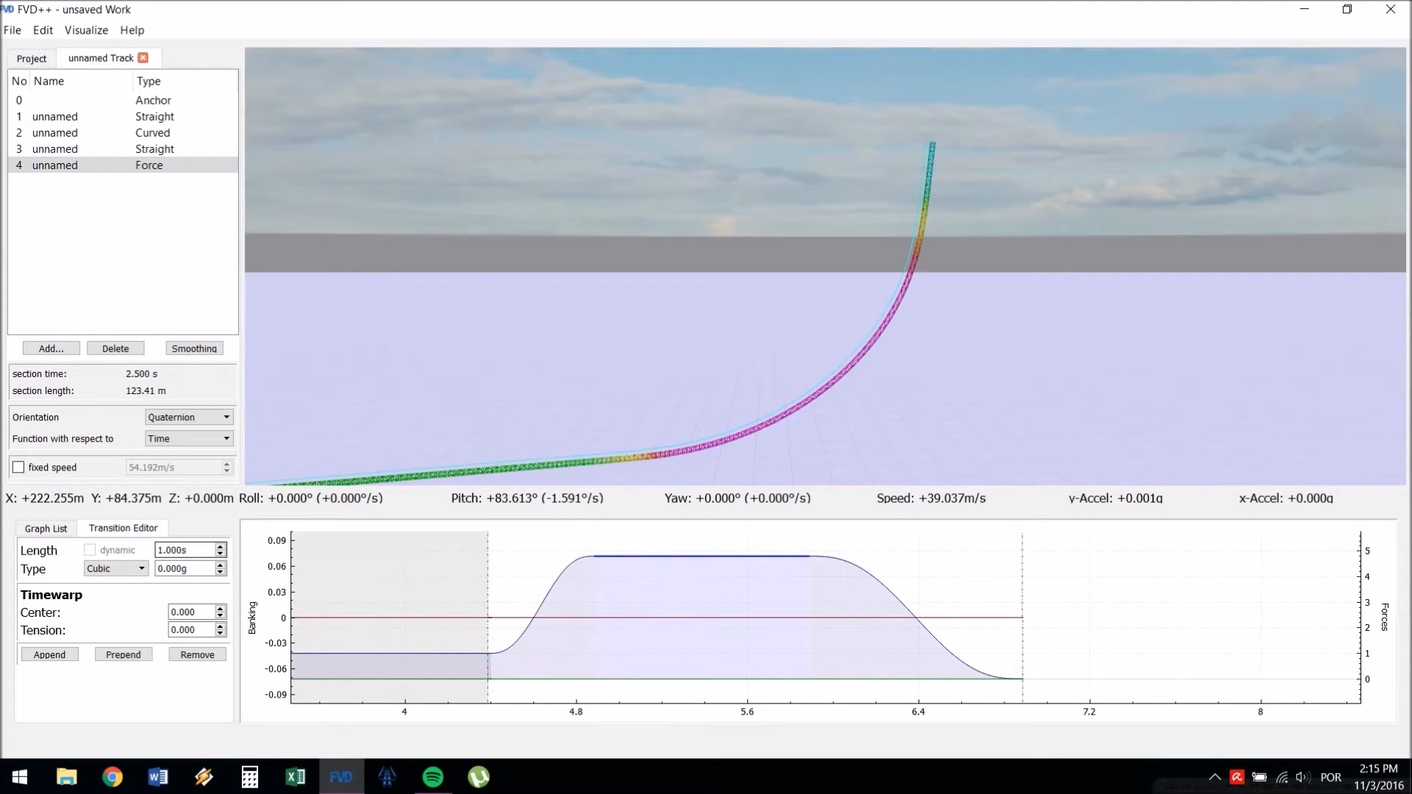
key("Up")
key("Down")
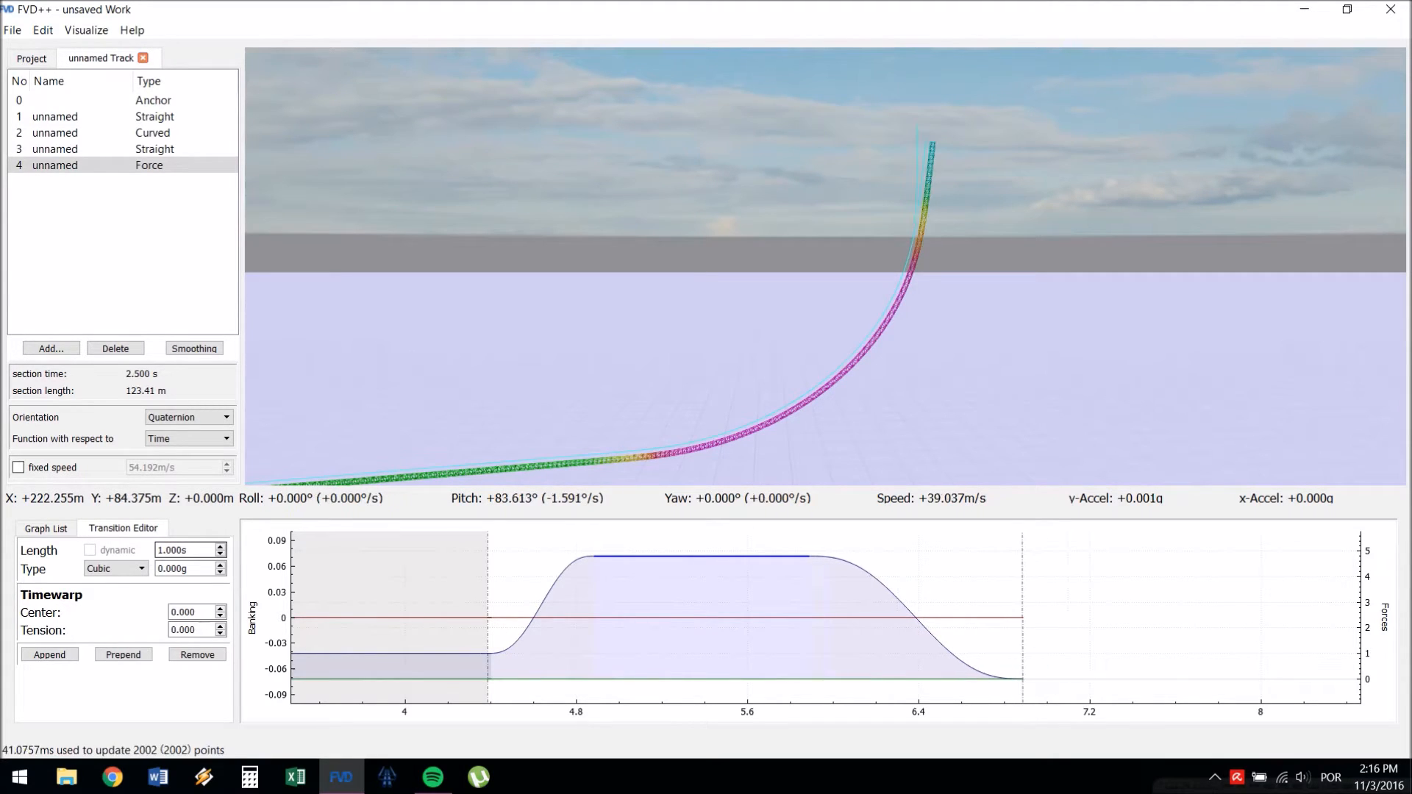
key("Up")
key("Up")
key("Up")
key("Up")
key("Up")
key("Up")
key("Up")
key("Up")
key("Up")
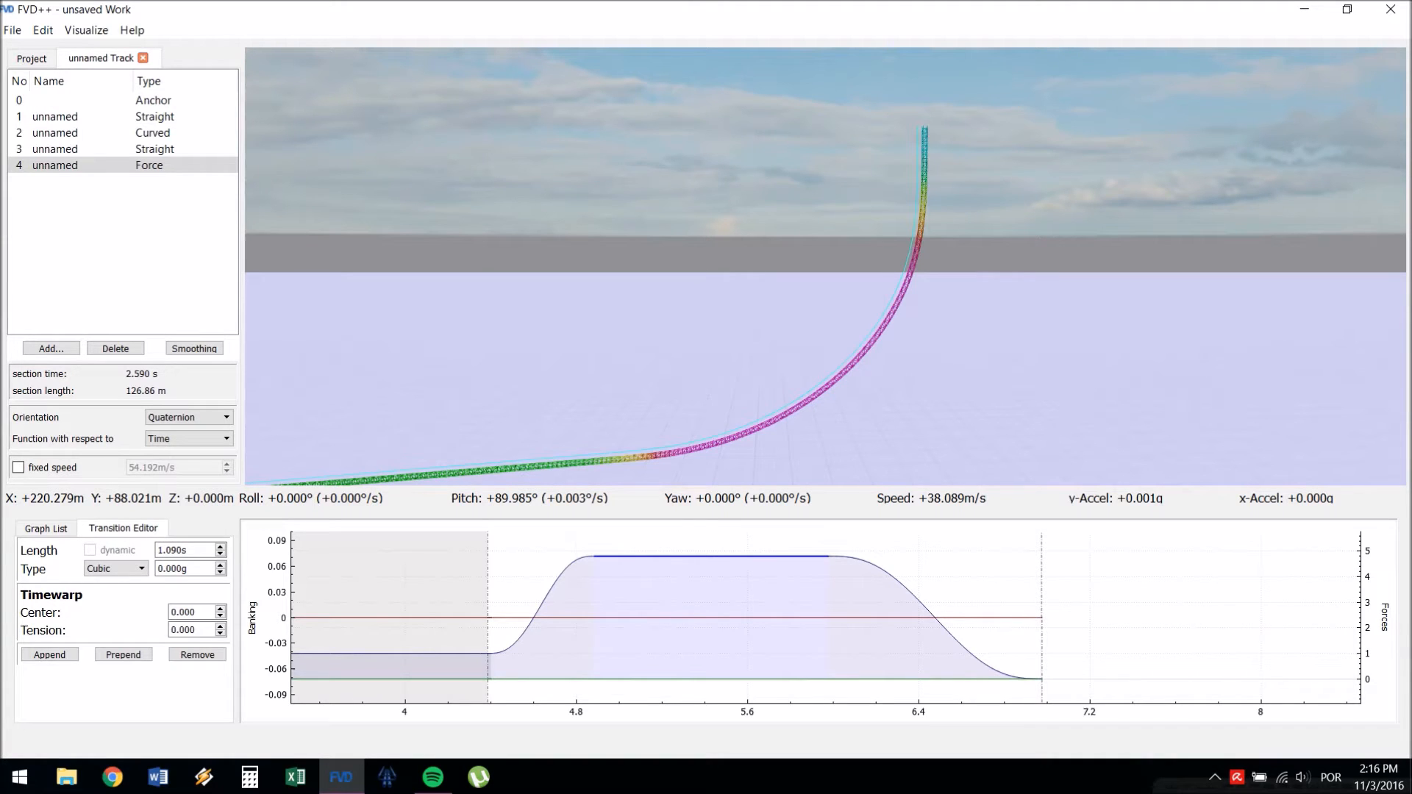
- Append a constant transition after the falling normal force curve and set its length to 0.6 s
left_click(935, 619)
left_click_drag(936, 619, 497, 619)
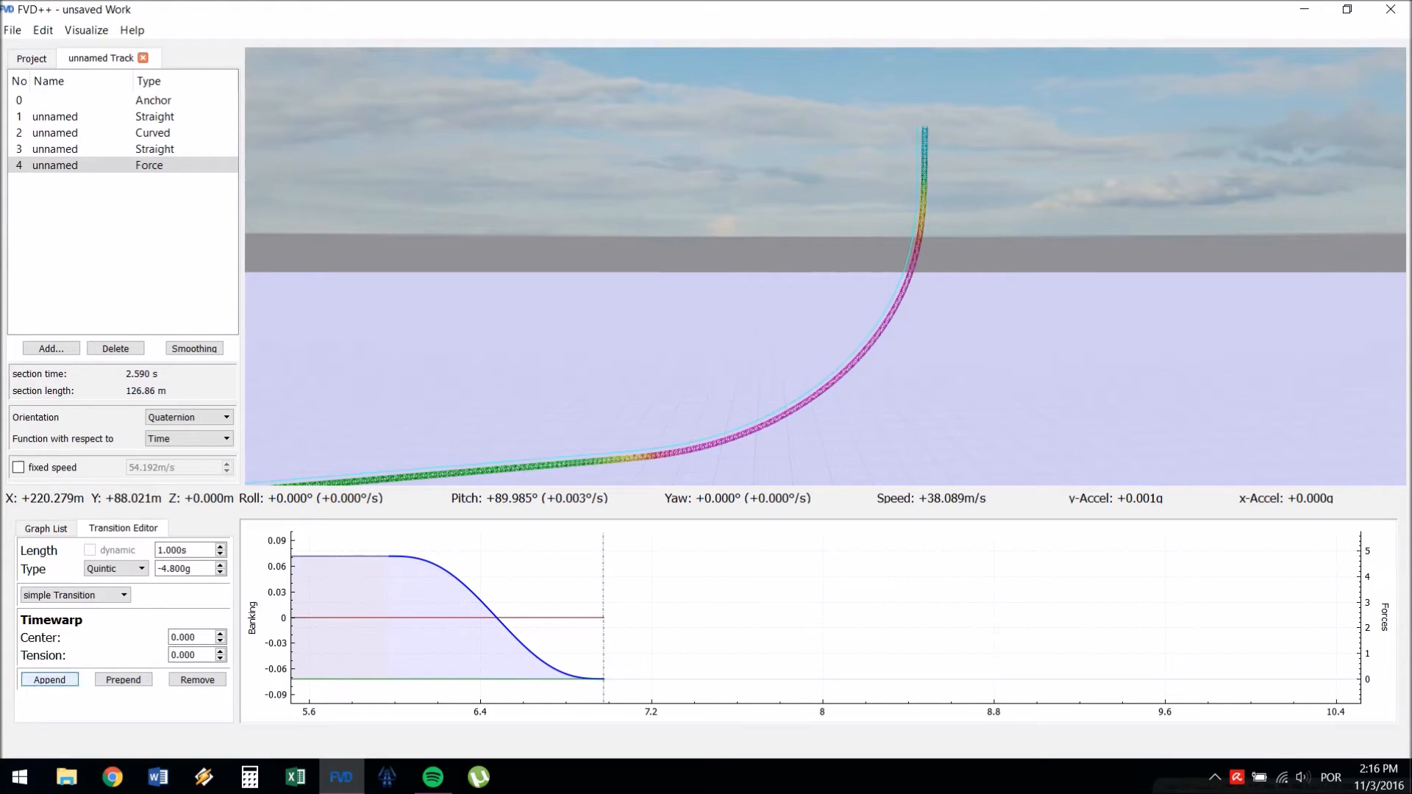
left_click(49, 679)
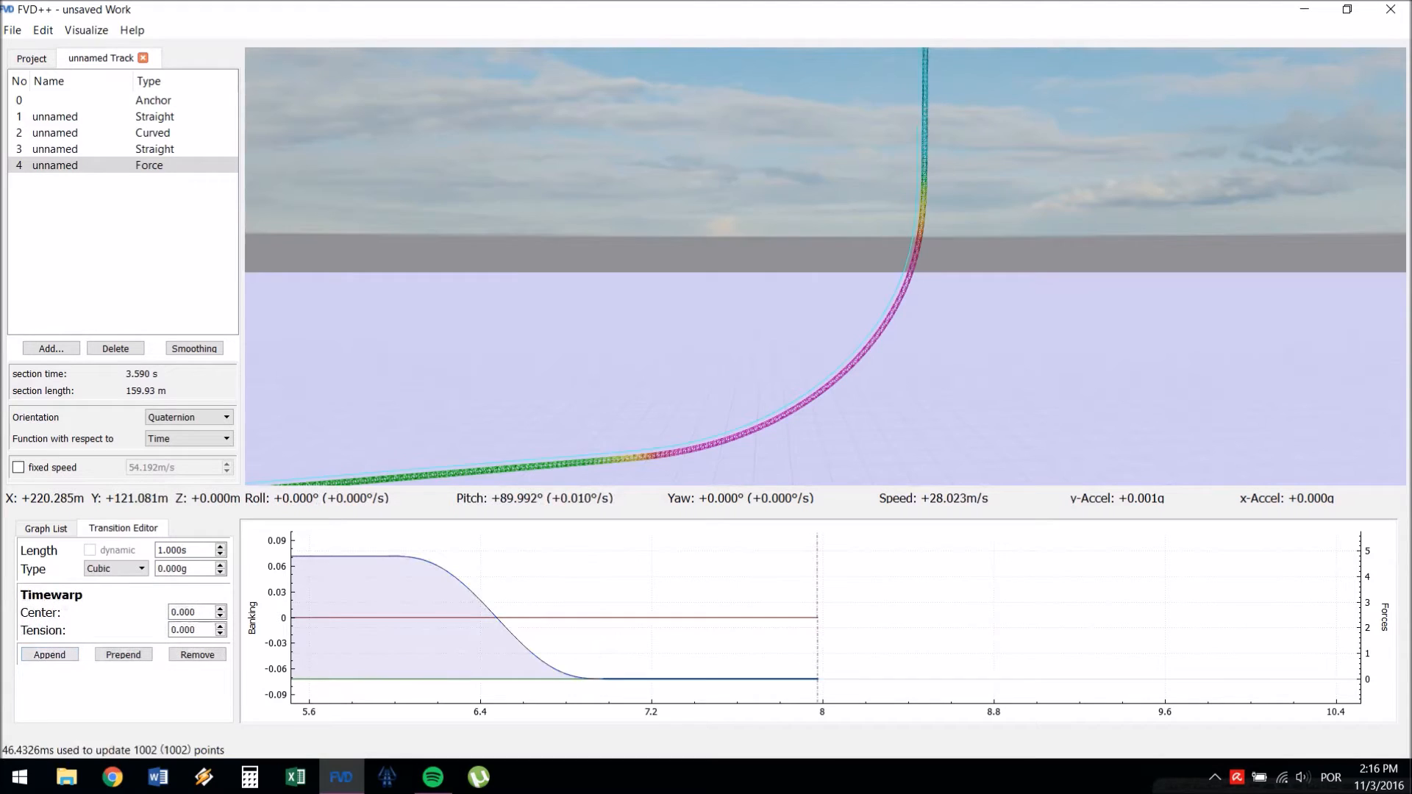
key("Down")
key("Down")
key("Down")
key("Down")
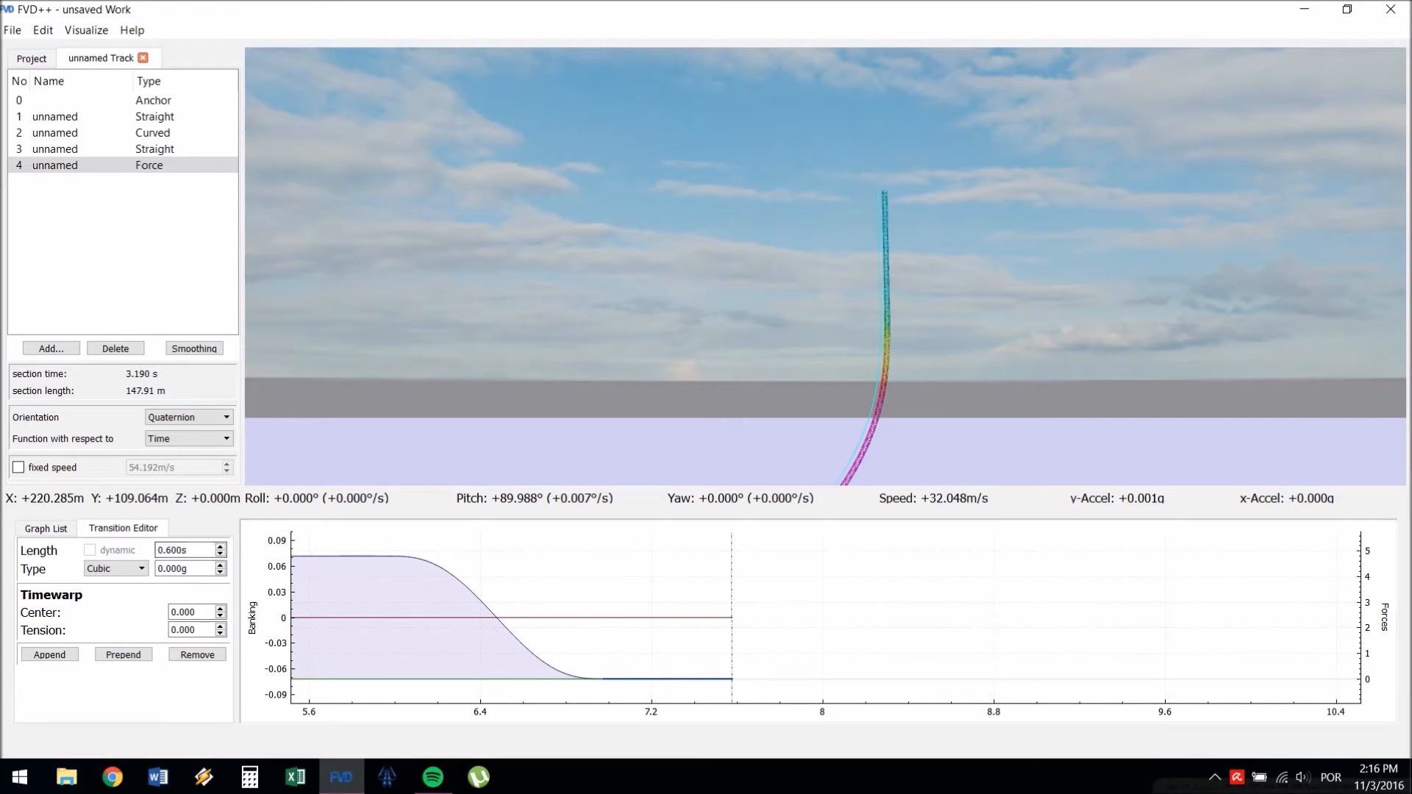
- Append another 1-second normal force transition at the end and set its change to -0.6 g
left_click(46, 528)
left_click(668, 679)
left_click(49, 654)
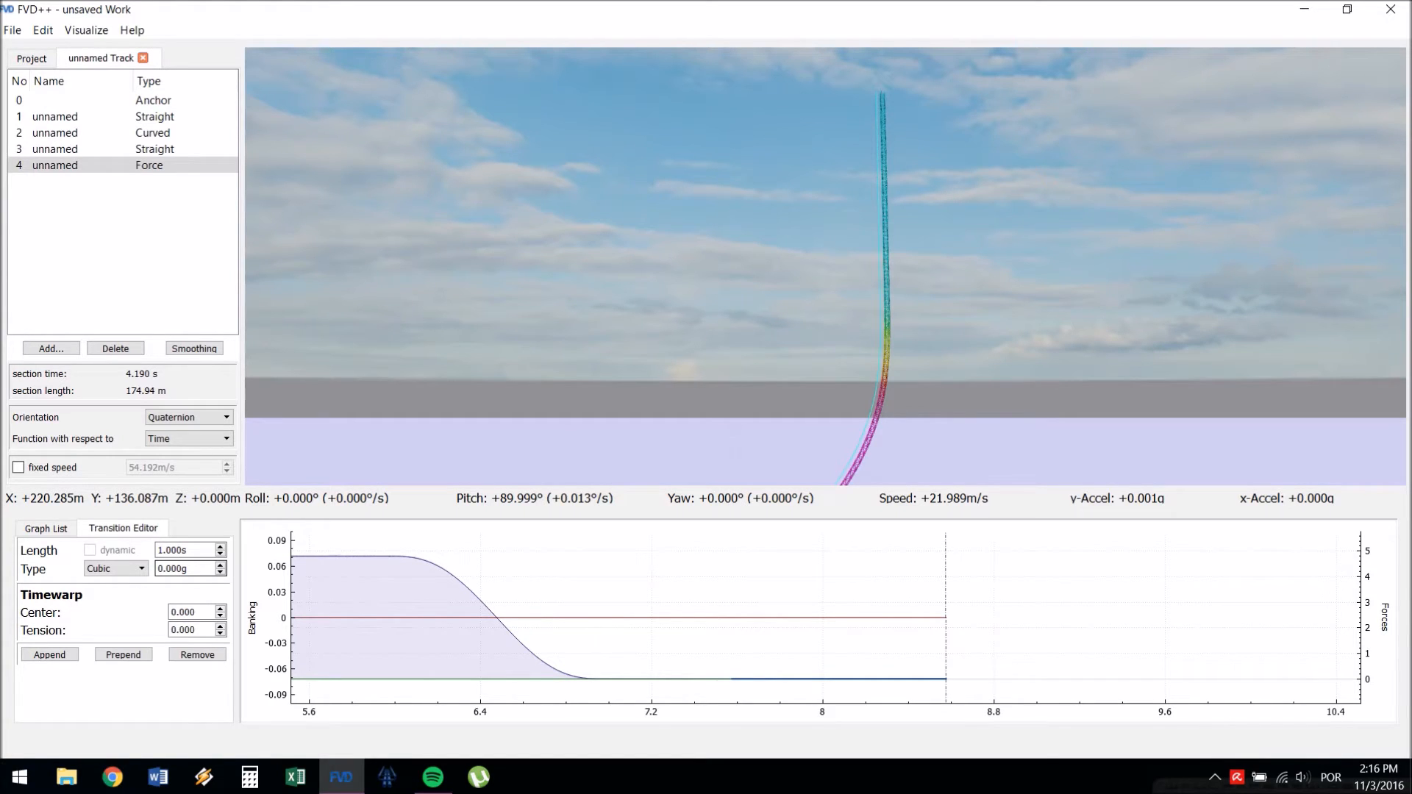
key("Down")
key("Down")
key("Down")
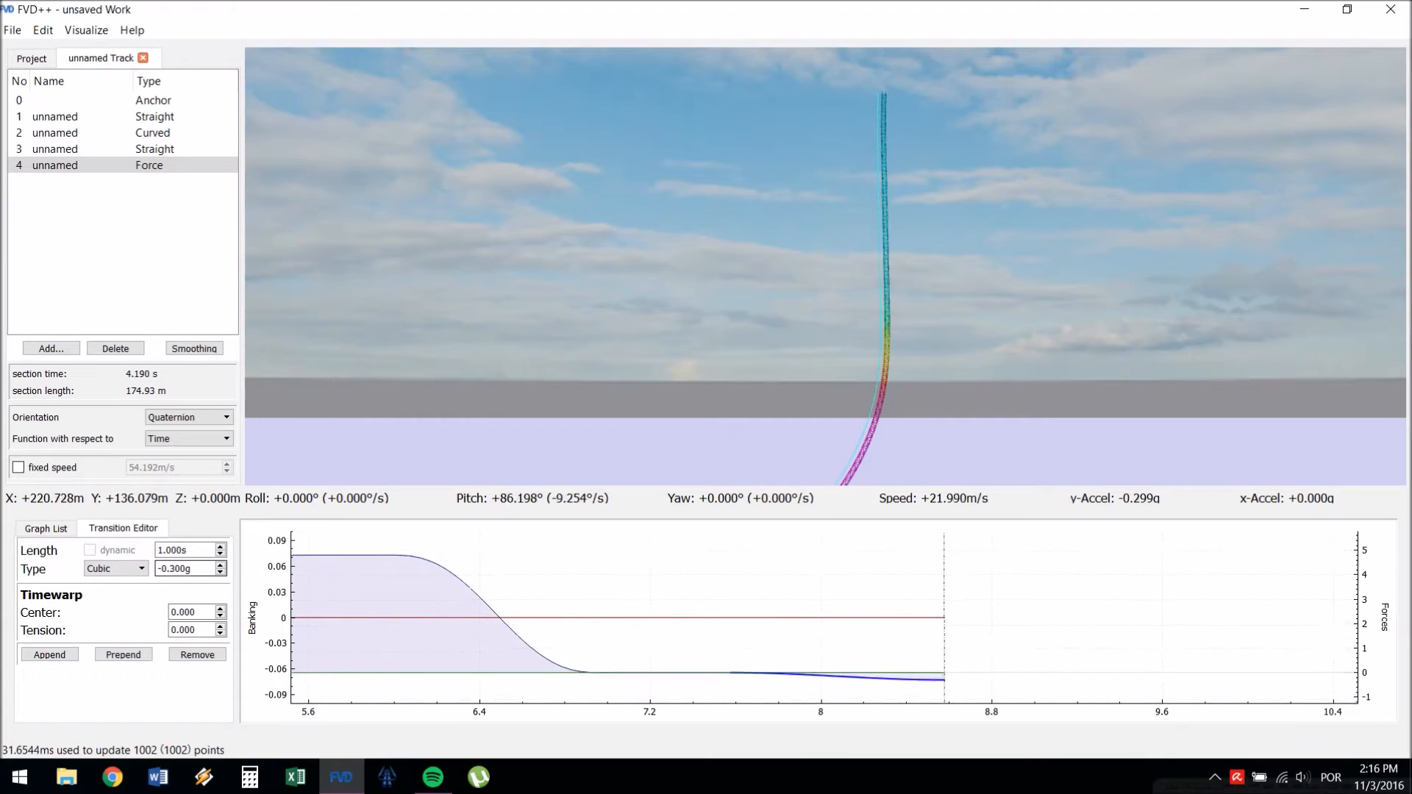
key("Down")
key("Down")
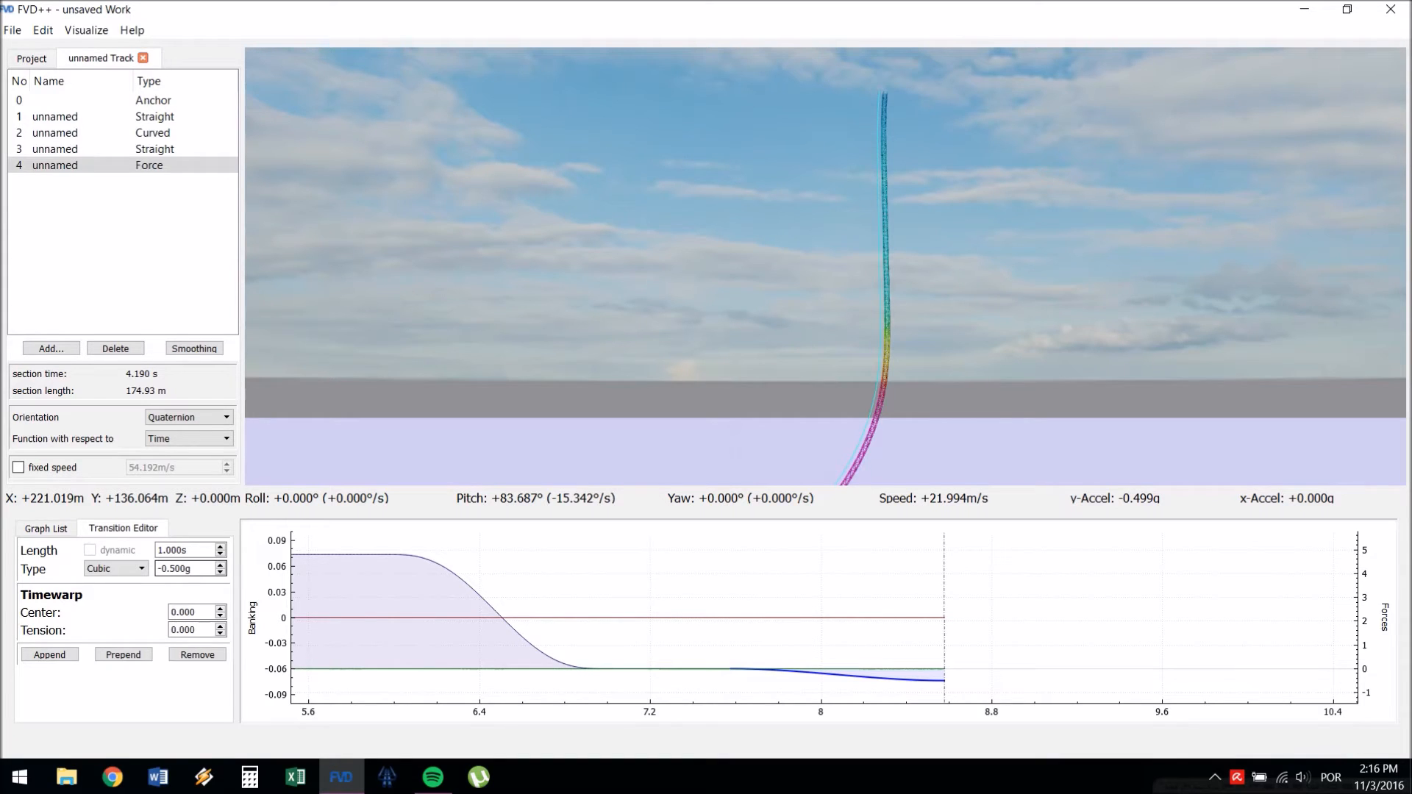
key("Down")
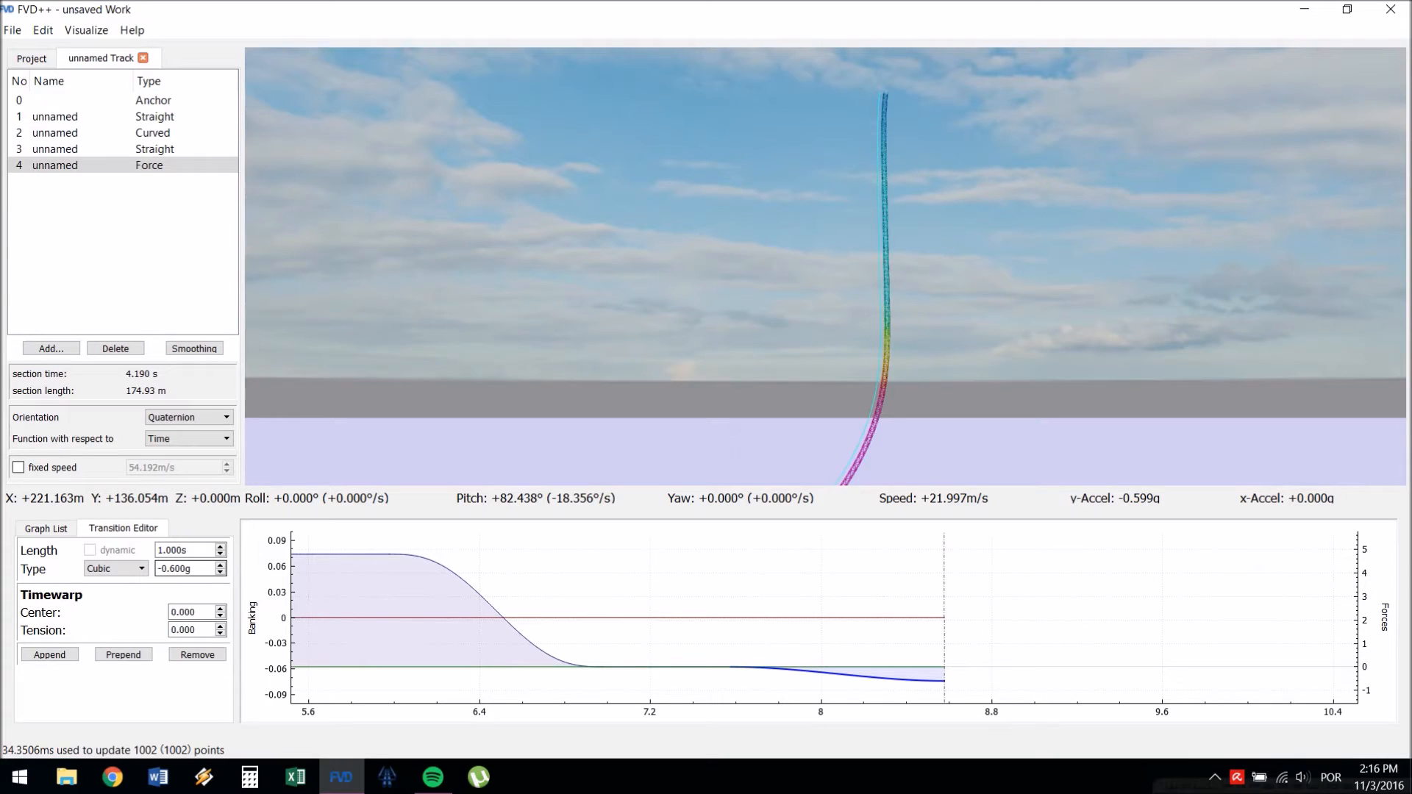
- Set the last normal force transition's change to -0.8 g and its type to Quintic
key("Down")
key("Down")
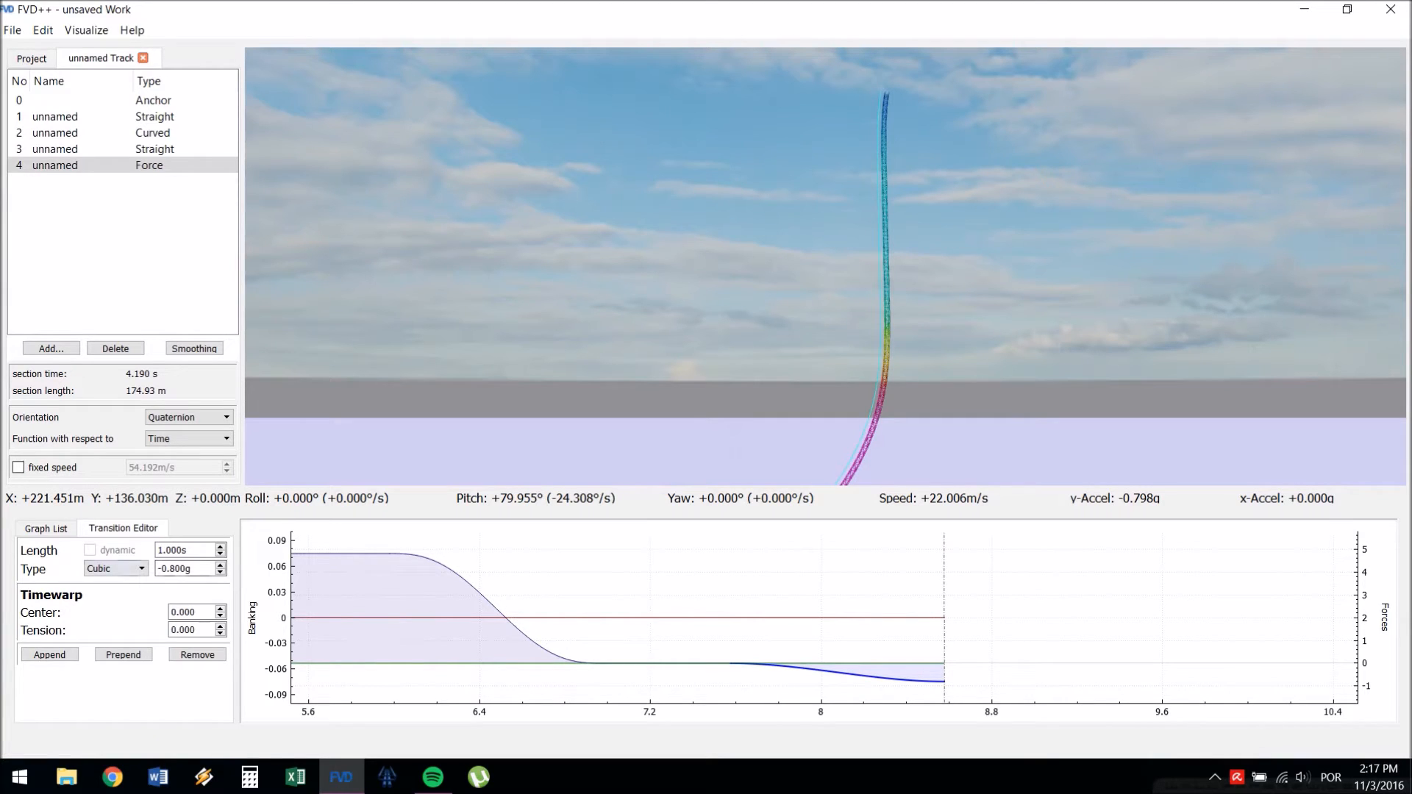
left_click(117, 568)
left_click(116, 628)
left_click_drag(883, 618, 602, 617)
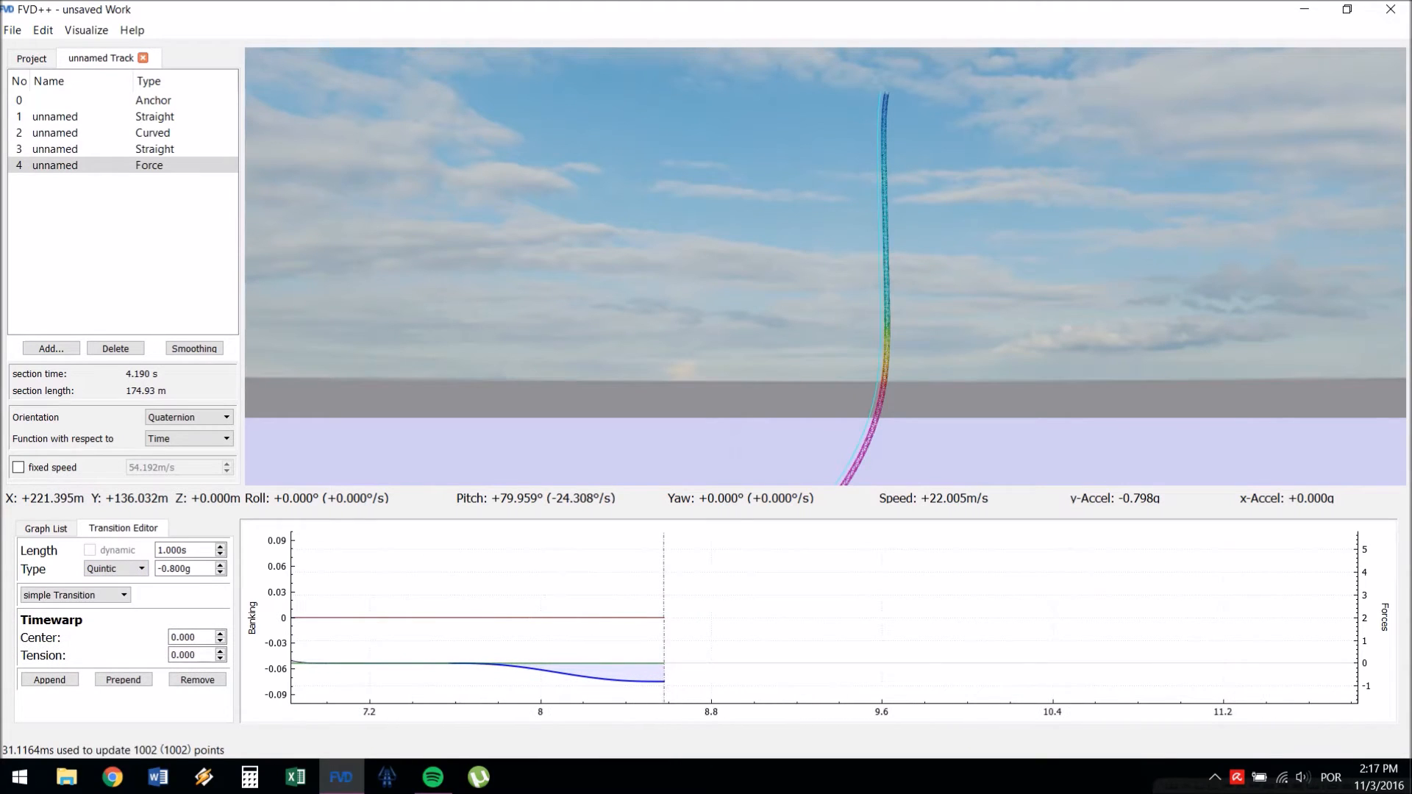
- Append a 1-second transition after the -0.8 g one and set its change to 1.4 g
key("d")
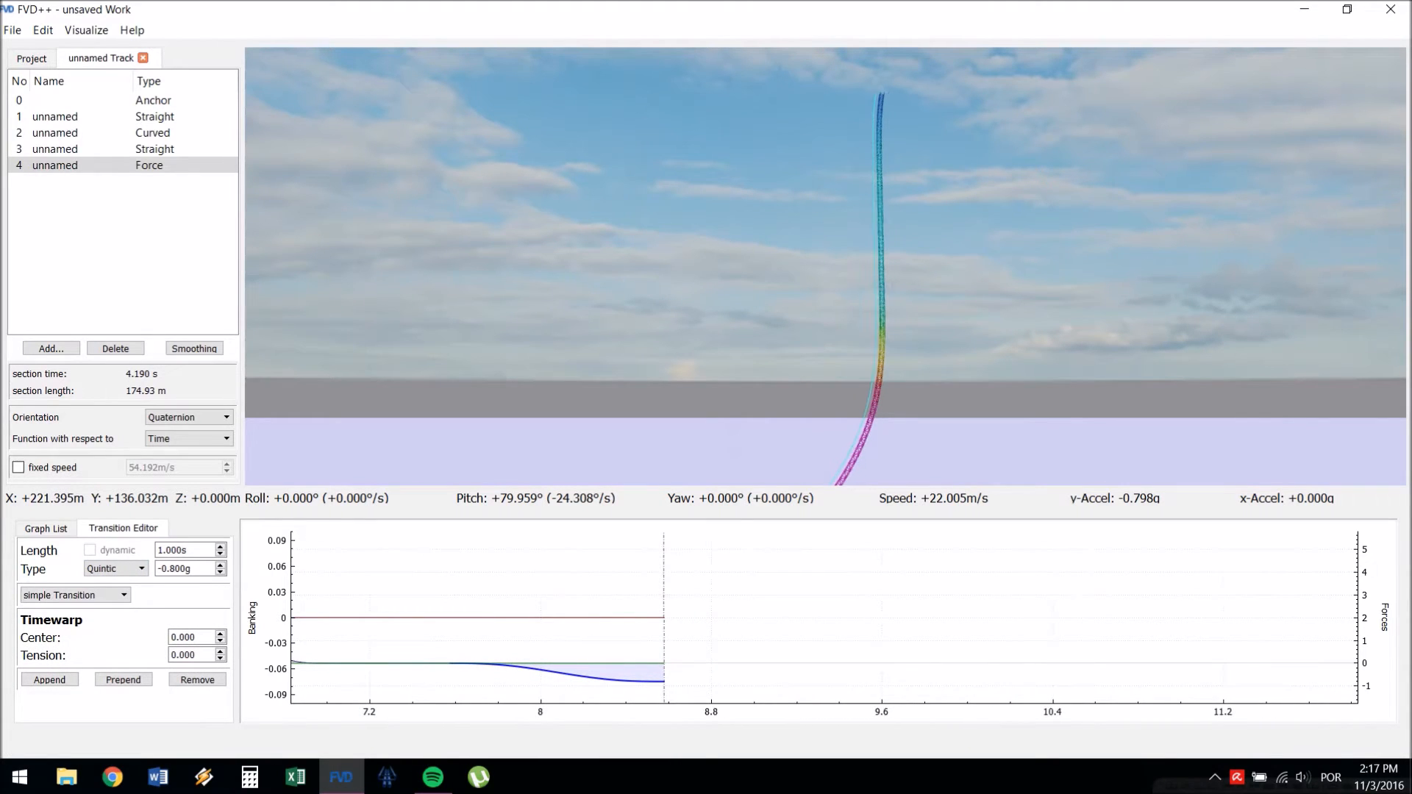
key("d")
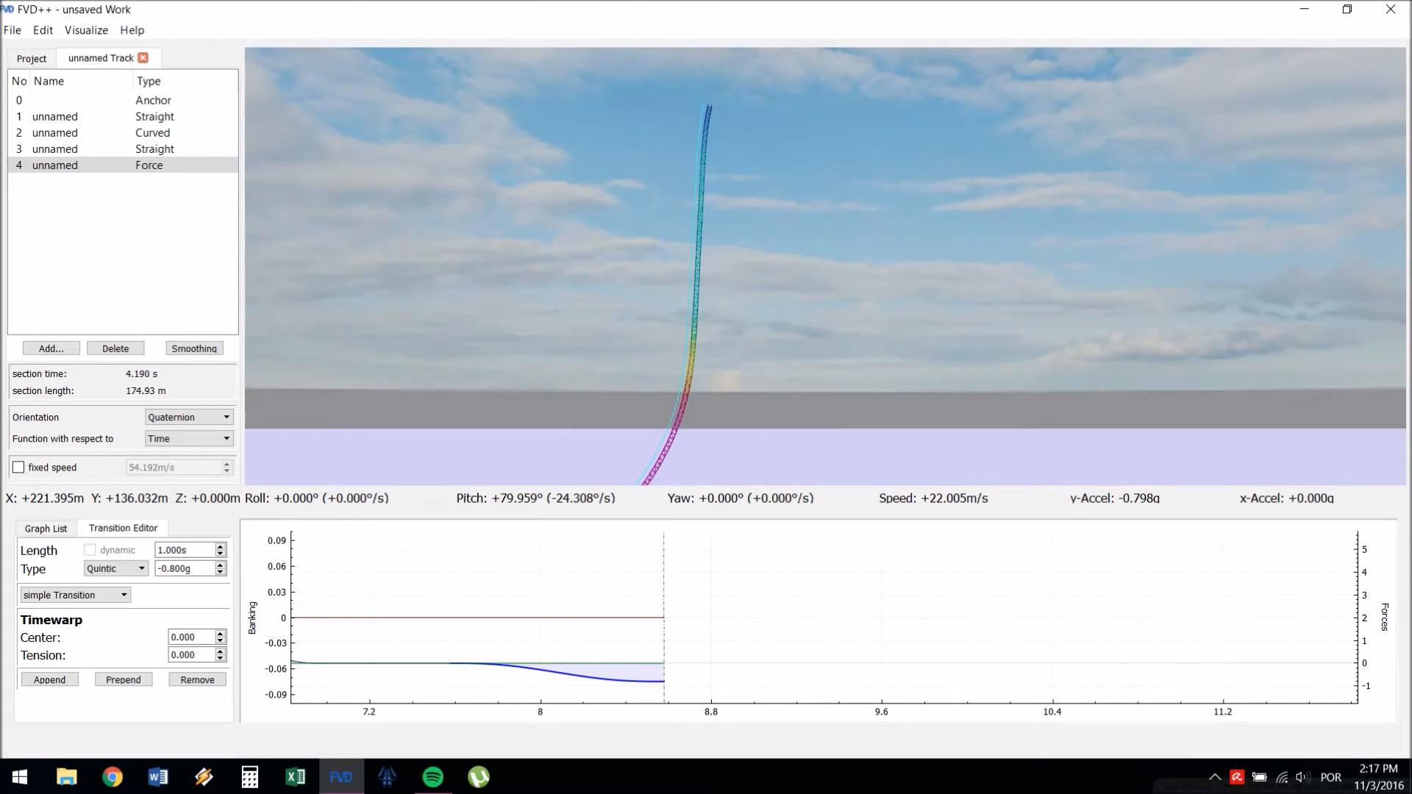
left_click_drag(825, 266, 832, 266)
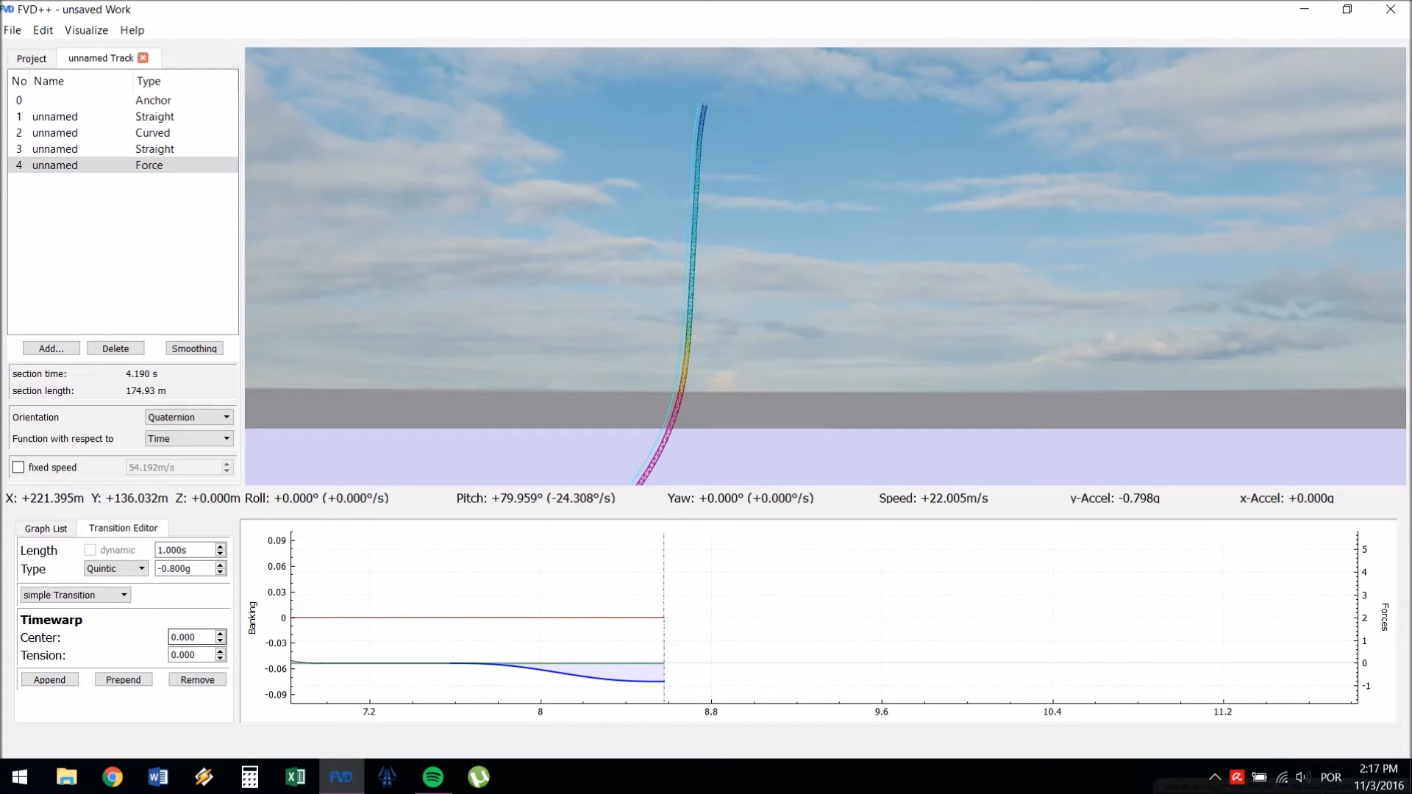
left_click(50, 680)
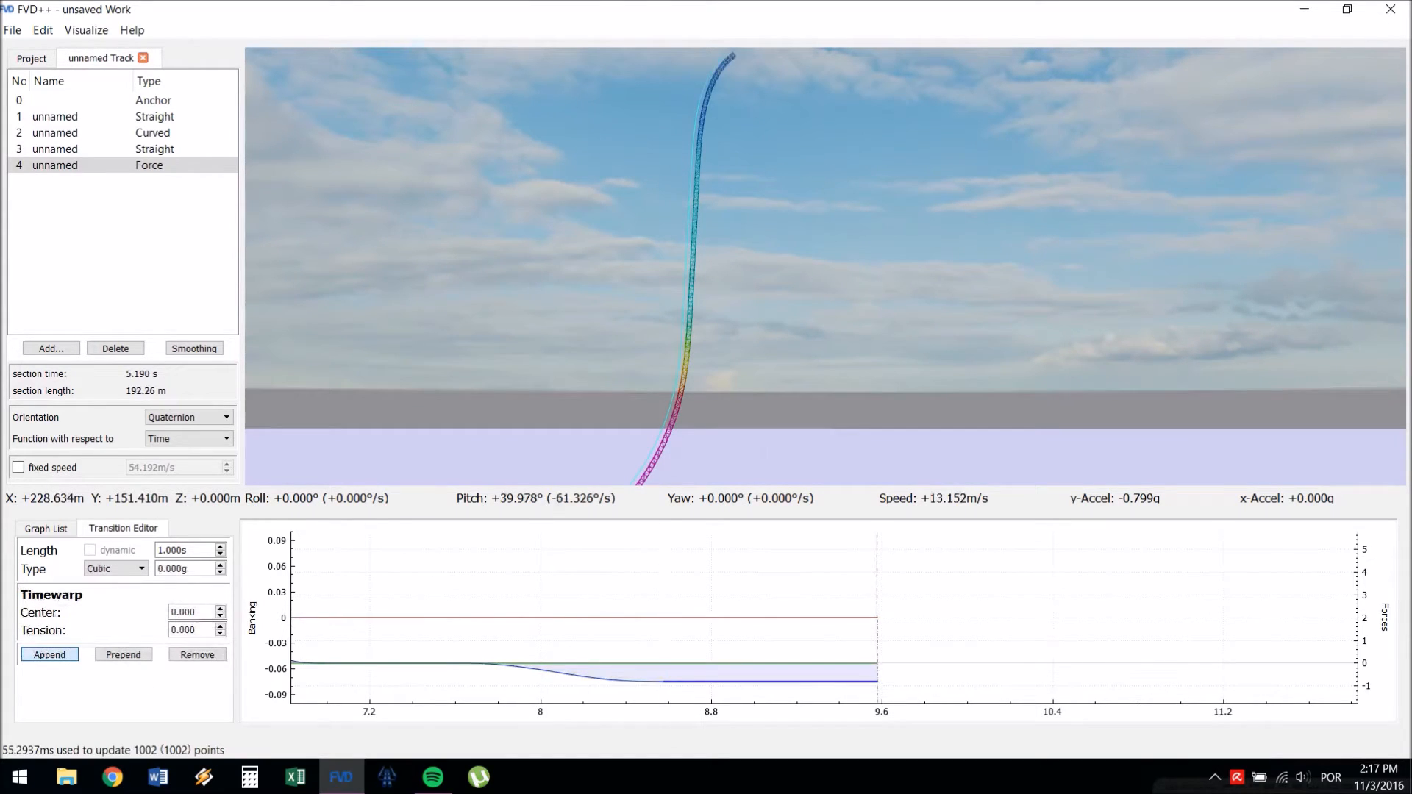
left_click_drag(383, 397, 391, 316)
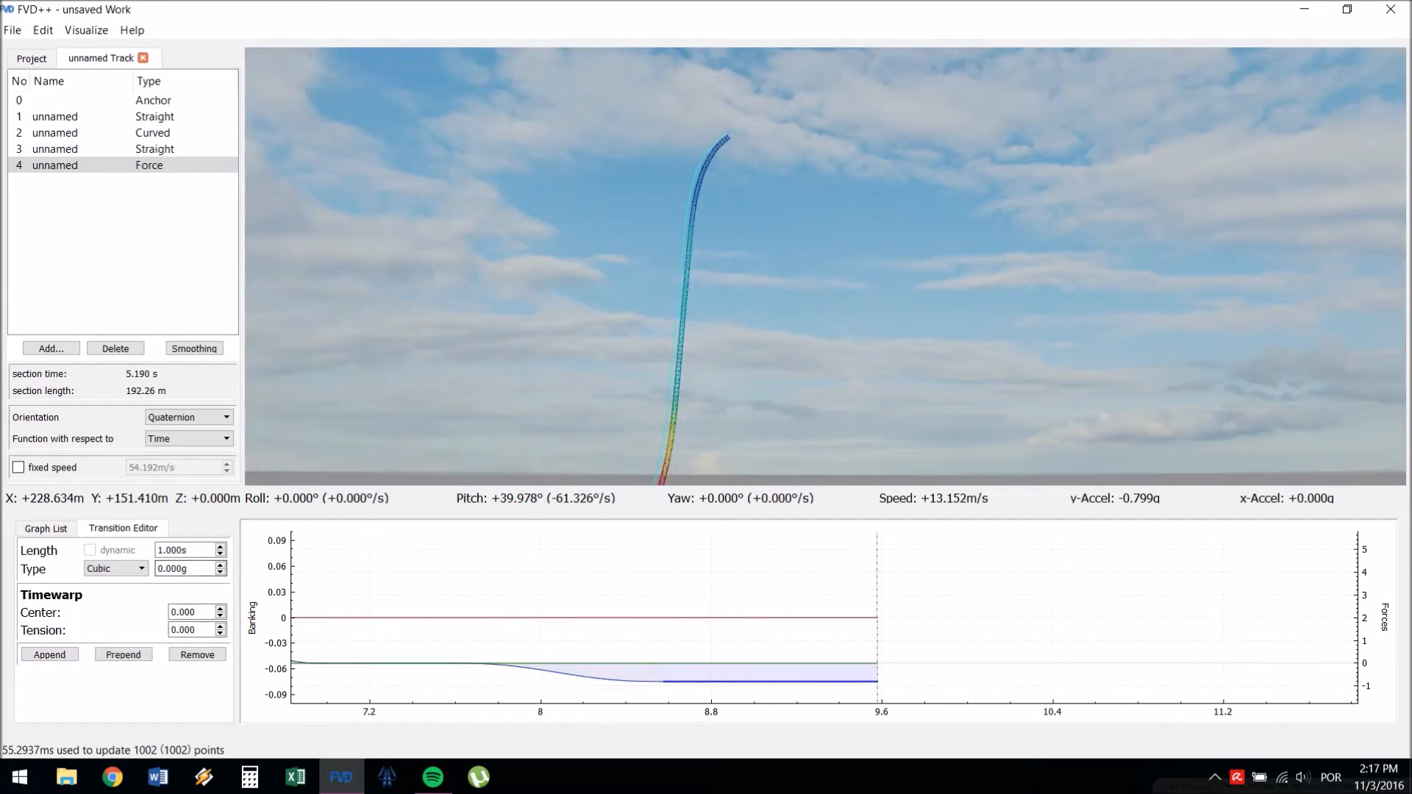
scroll(184, 569, "down", 12)
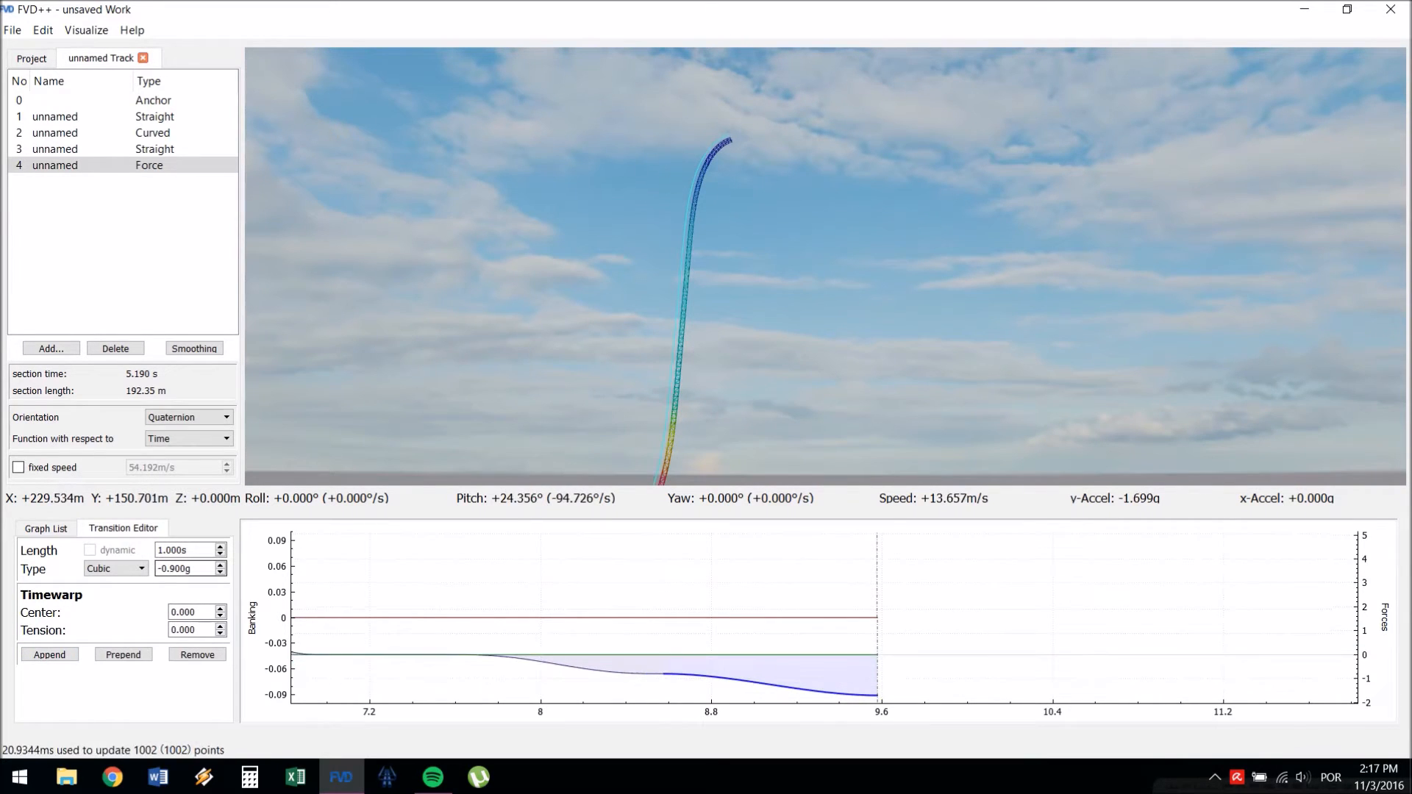
scroll(183, 568, "up", 15)
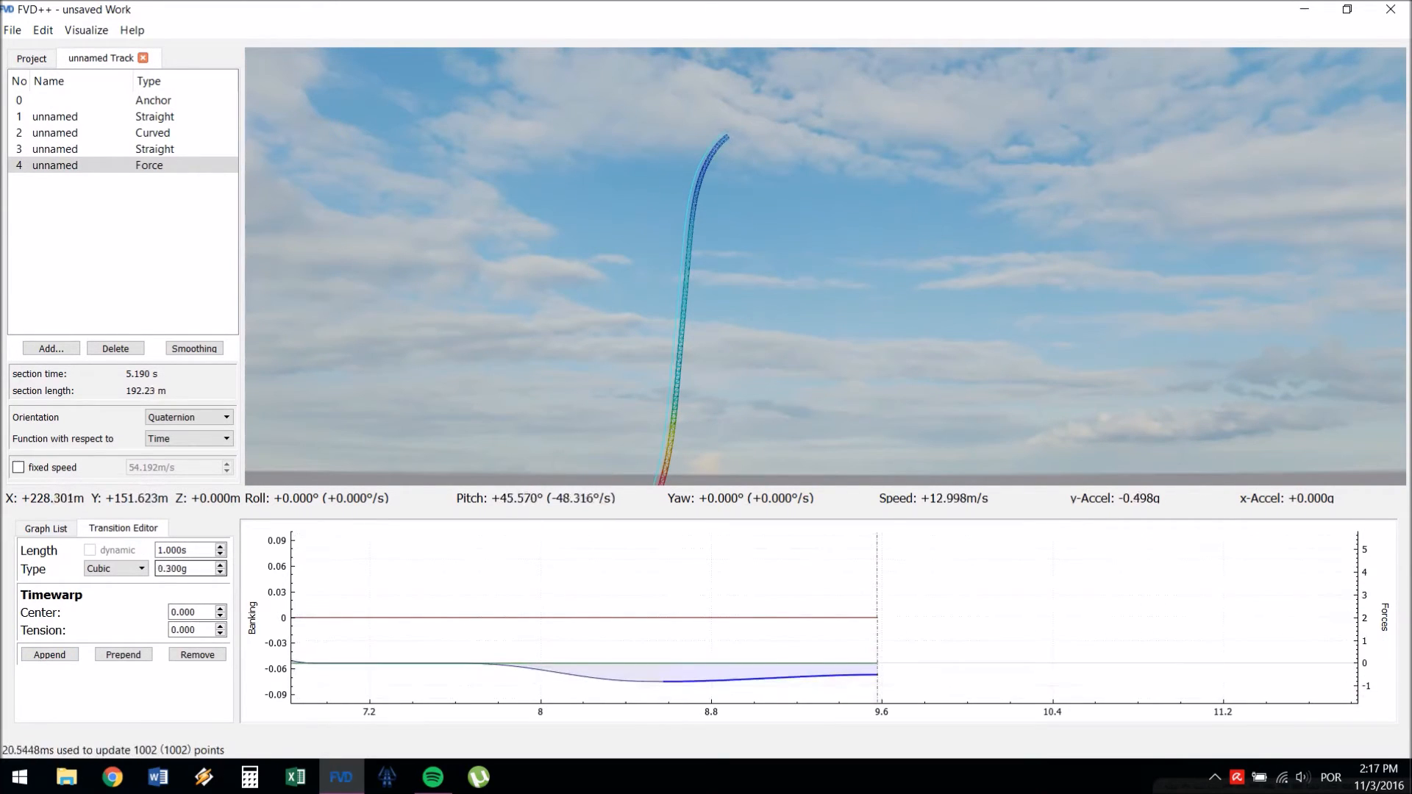
scroll(183, 568, "up", 4)
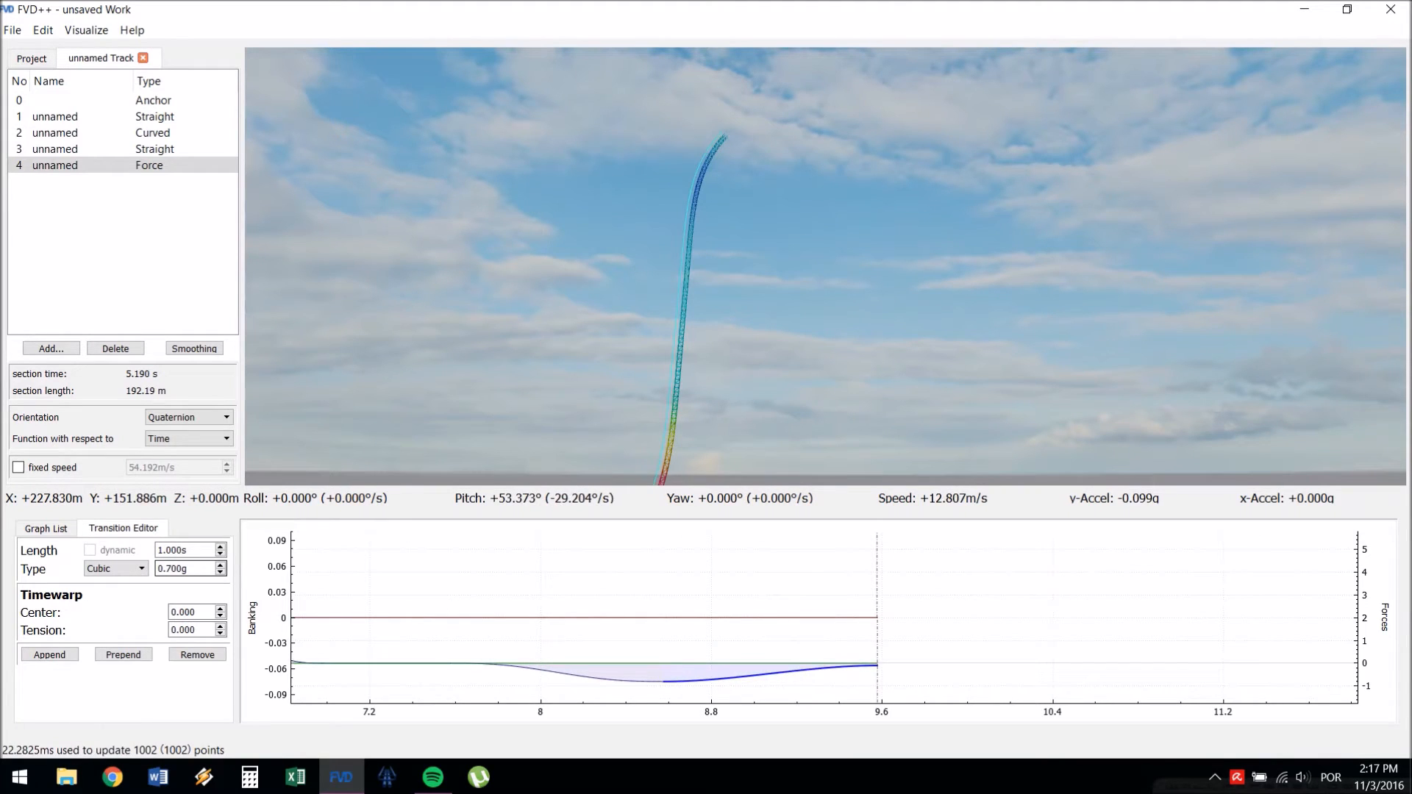
scroll(184, 568, "up", 3)
scroll(184, 569, "up", 4)
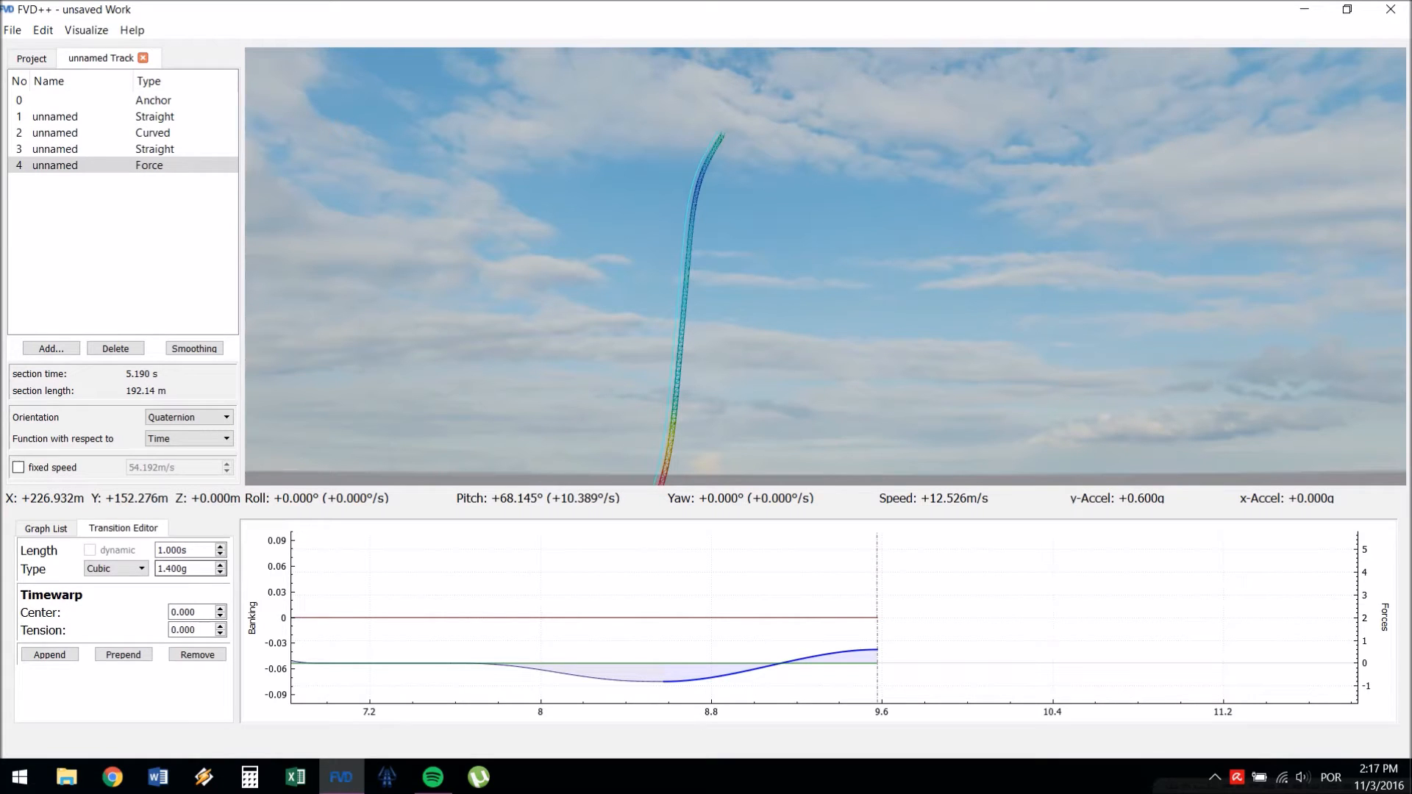
- Change the 1.4 g transition to the Quartic type and lengthen it to 4.9 s to form the crest
left_click(114, 569)
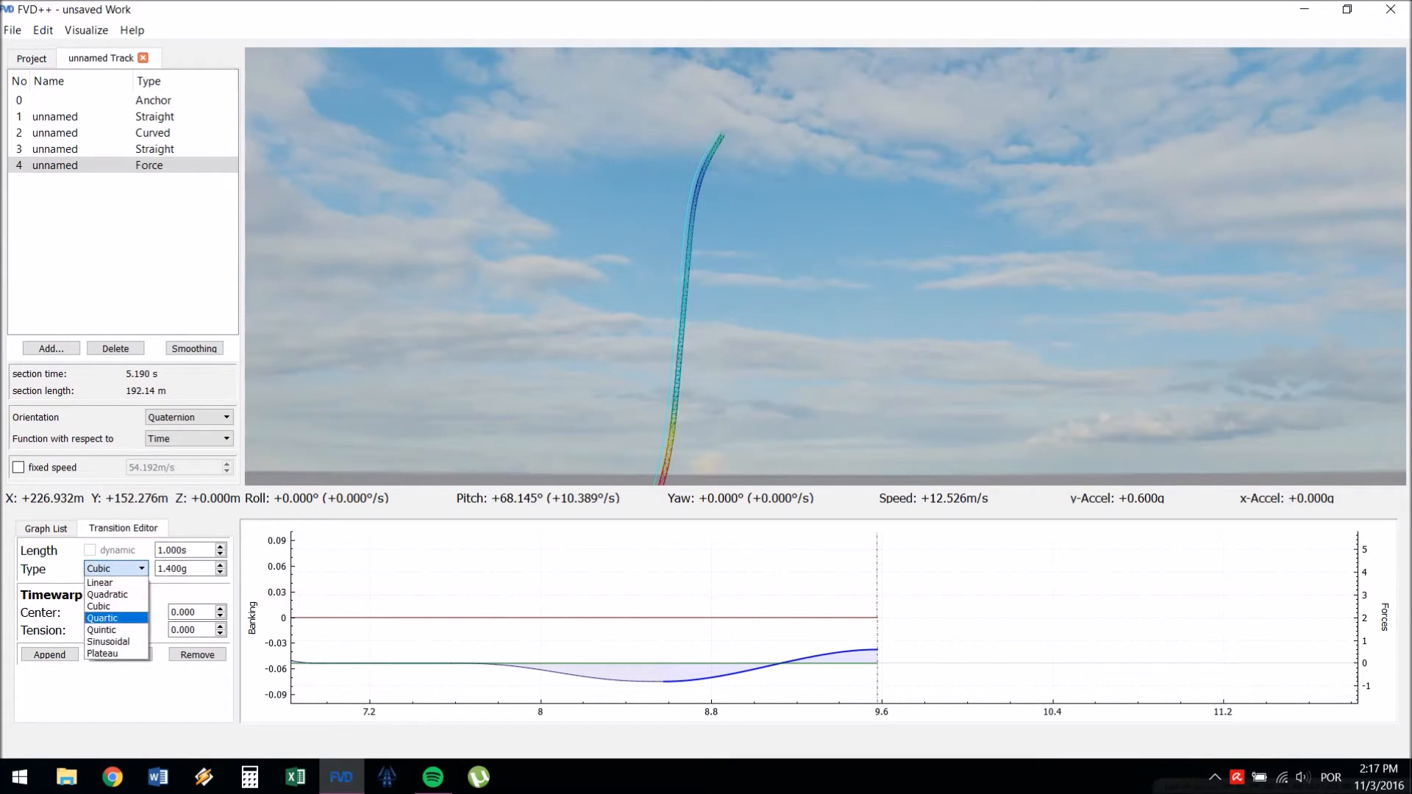
left_click(116, 618)
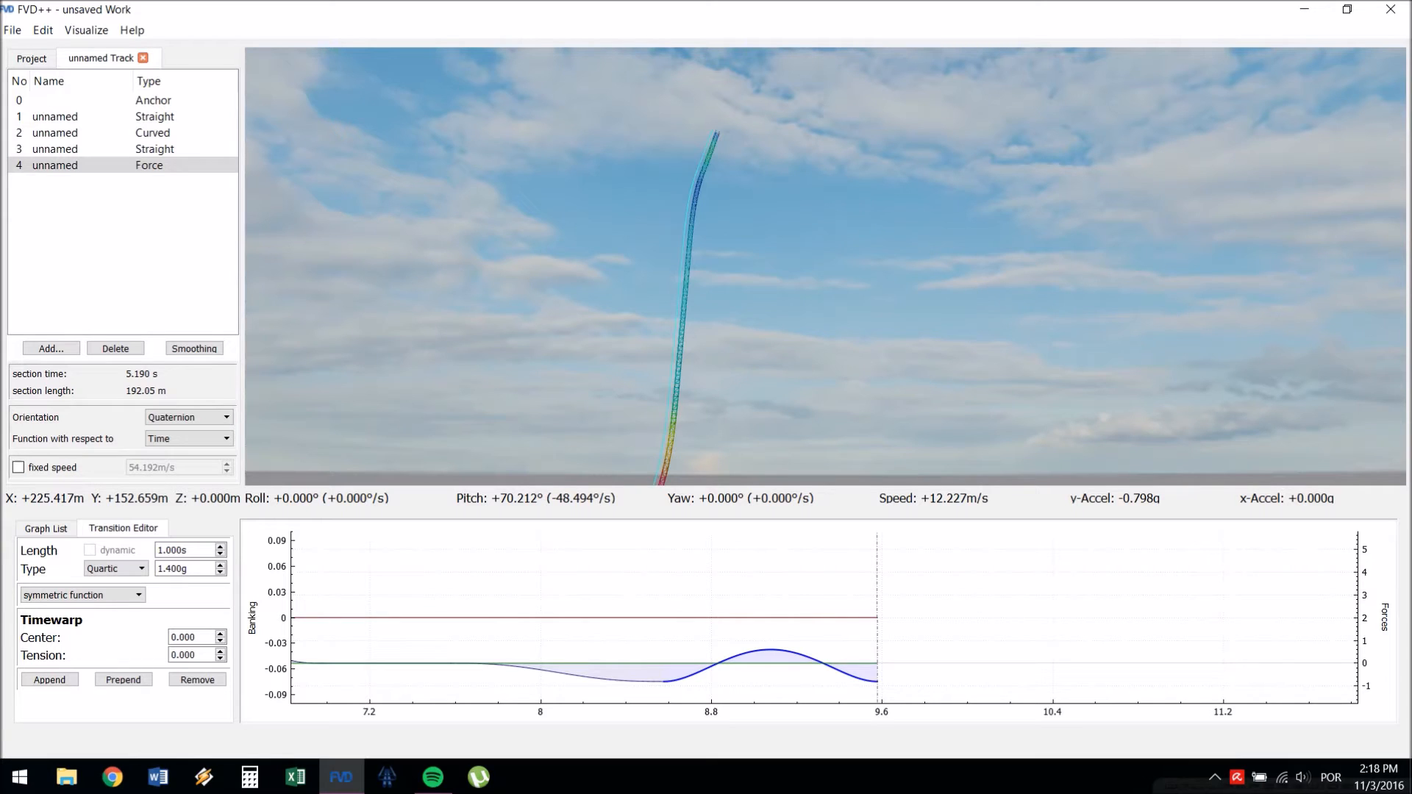
middle_click_drag(717, 133, 592, 115)
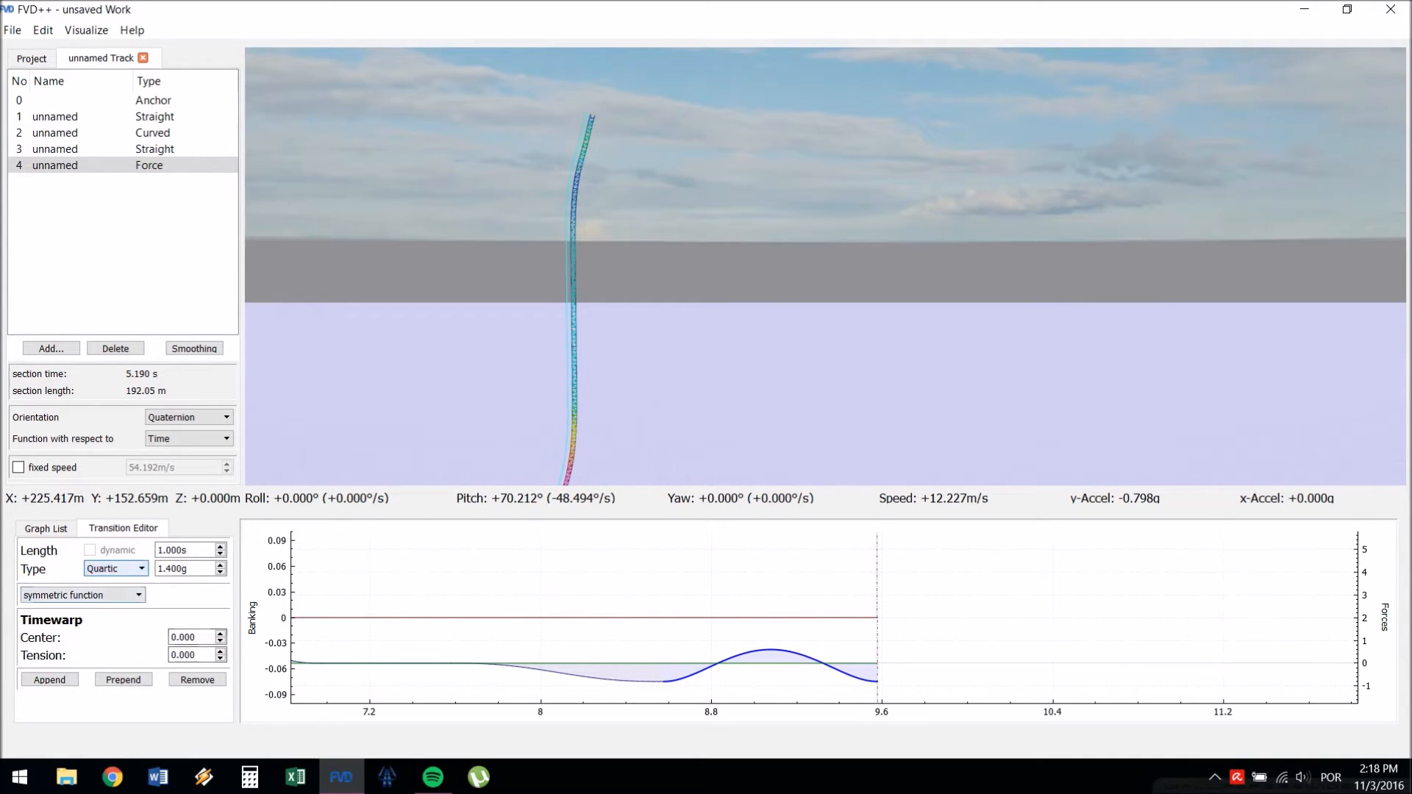
scroll(184, 550, "up", 12)
scroll(184, 550, "up", 14)
scroll(184, 550, "up", 13)
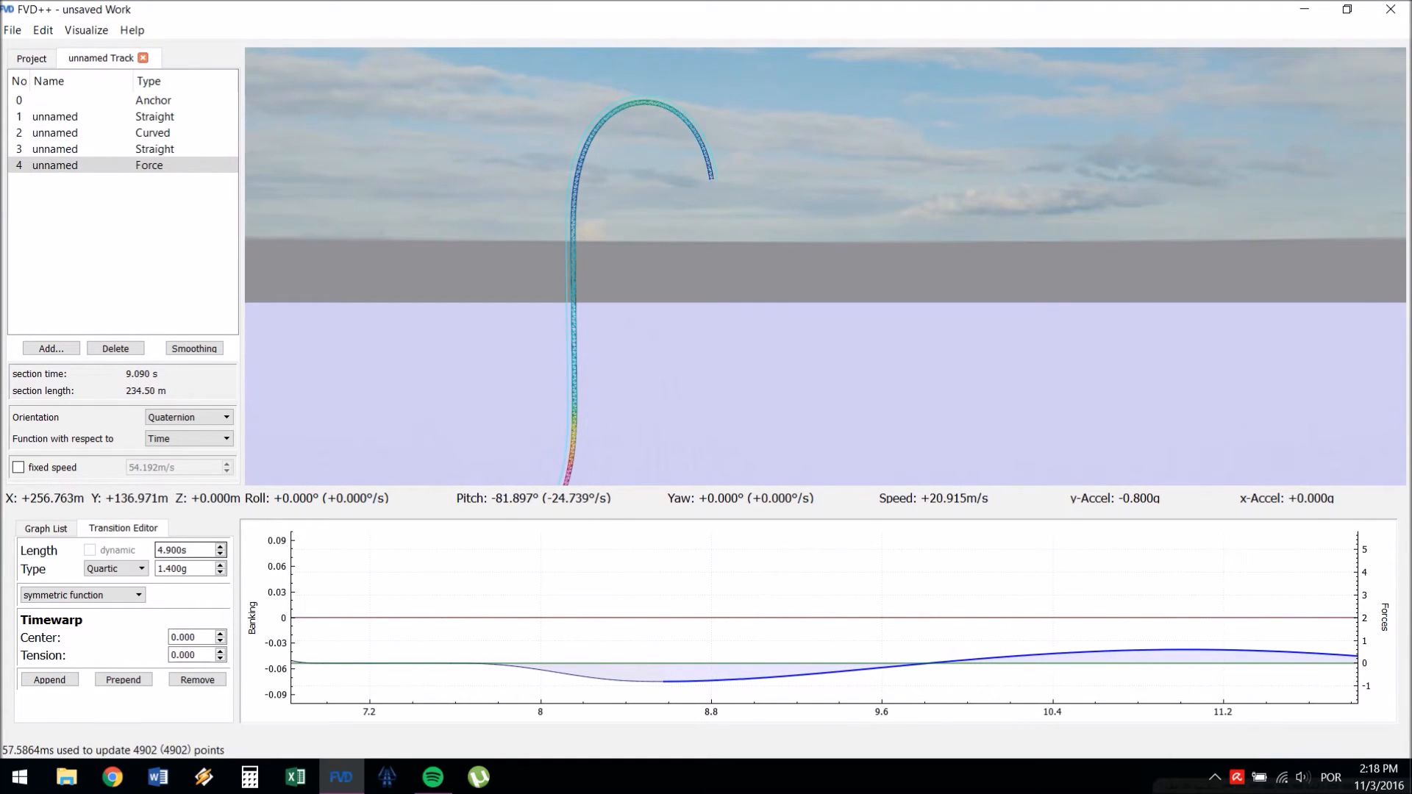
scroll(183, 550, "up", 1)
scroll(184, 550, "down", 1)
- Remove the Quartic crest transition from the end of the normal force curve
left_click_drag(662, 368, 938, 406)
key("d")
key("d")
key("a")
scroll(724, 618, "down", 7)
left_click_drag(725, 618, 506, 617)
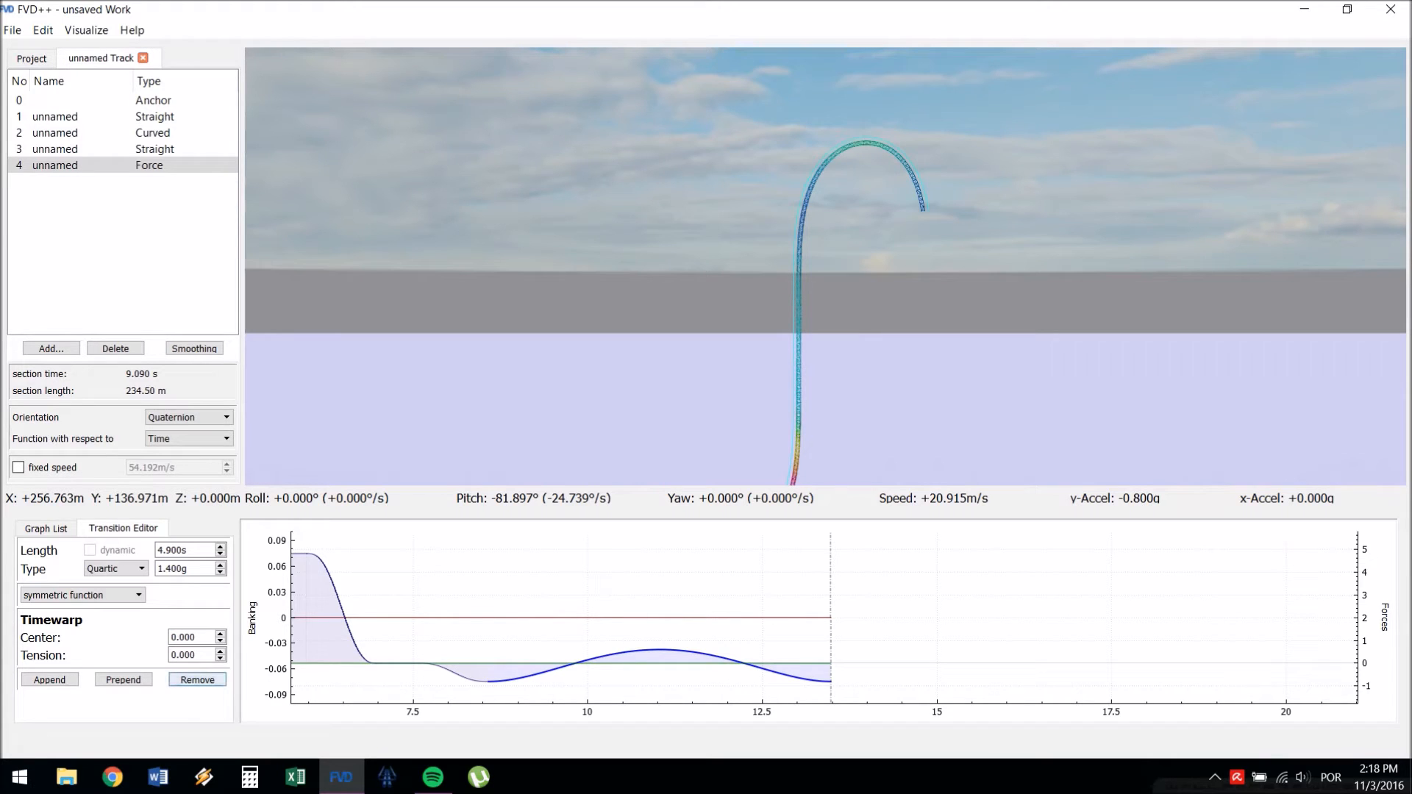
left_click(197, 679)
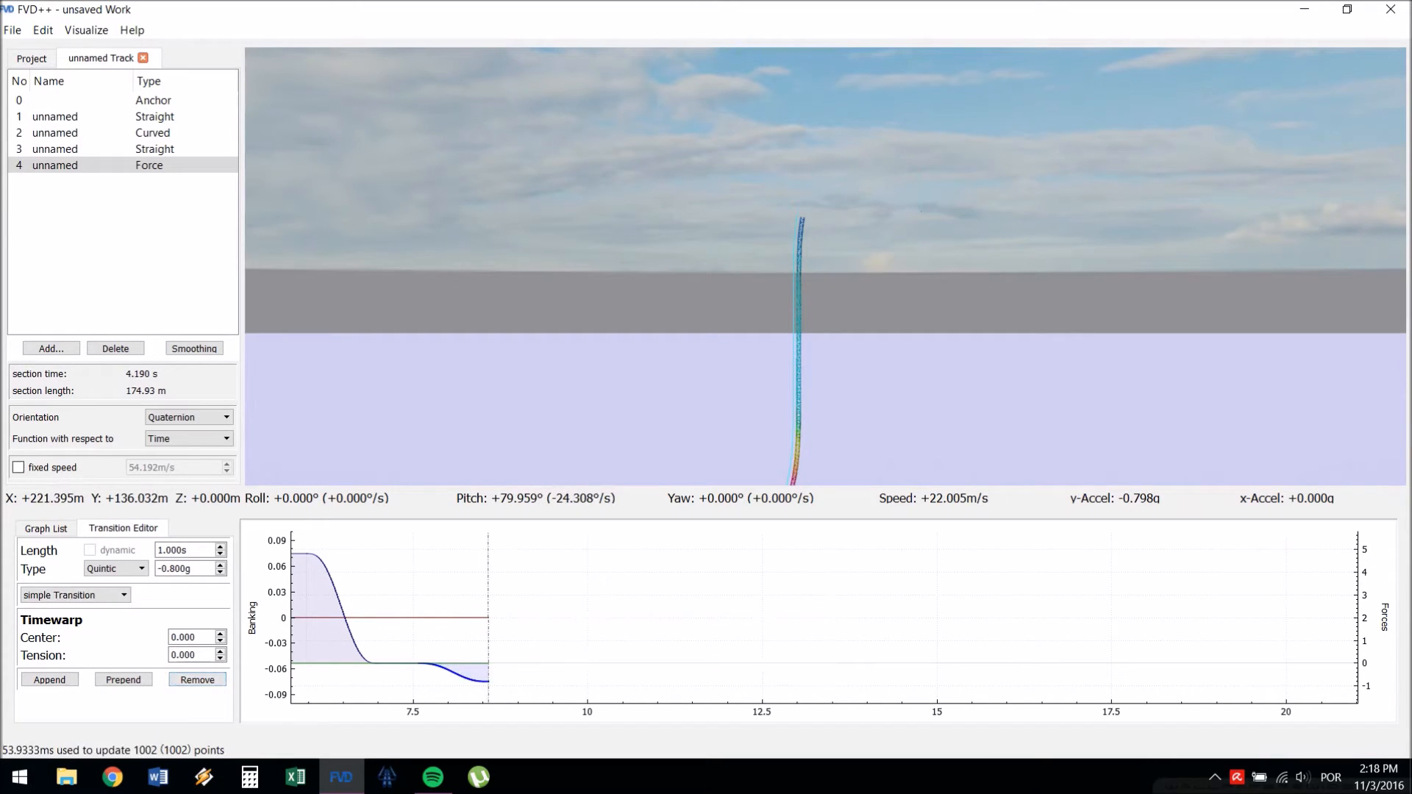
- Append a new 1-second transition after the -0.8 g Quintic one and set its change to 1.4 g
left_click(458, 675)
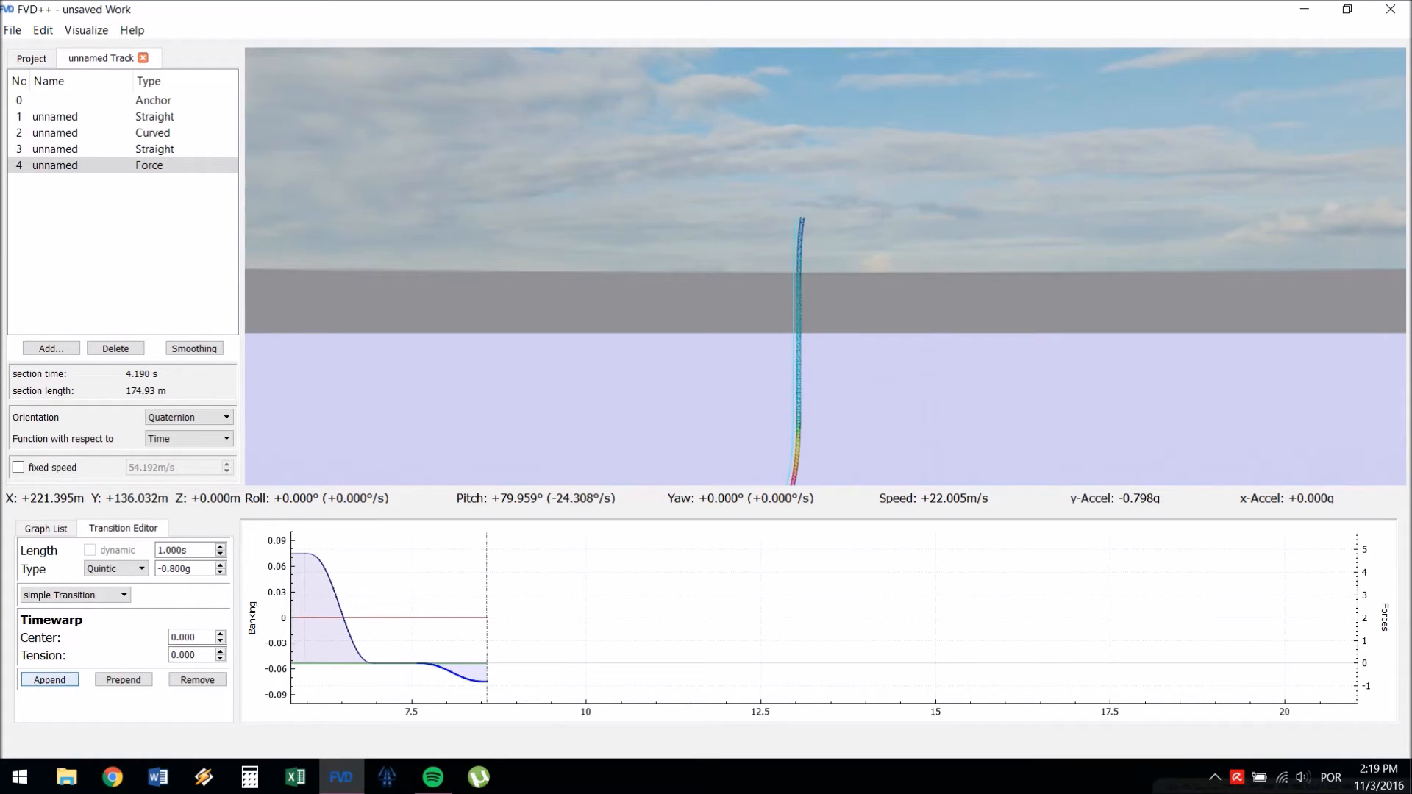
left_click(49, 679)
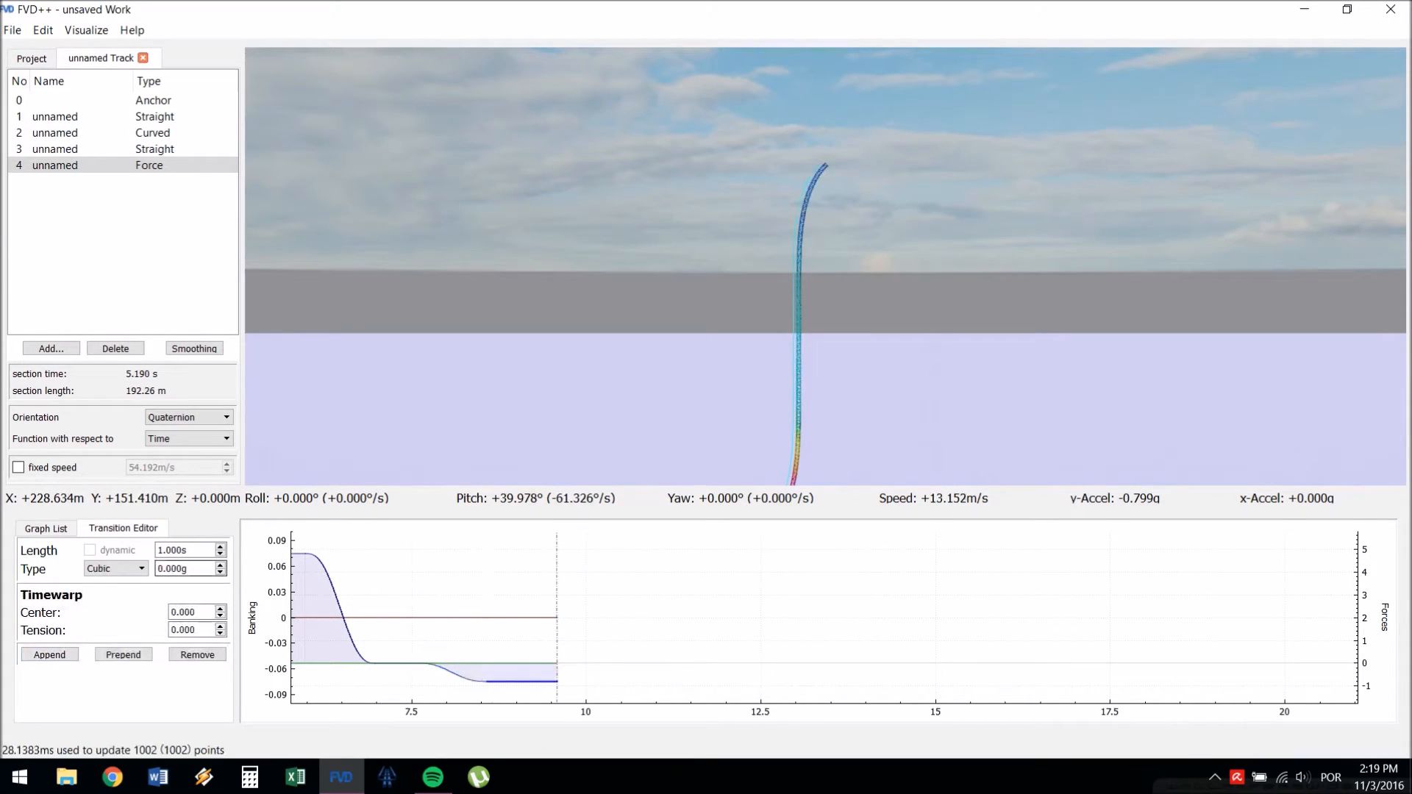
key("Up")
key("Up")
key("Up")
key("Up")
key("Up")
key("Up")
key("Up")
key("Up")
key("Up")
key("Up")
key("Up")
key("Up")
key("Up")
key("Up")
key("Up")
key("Up")
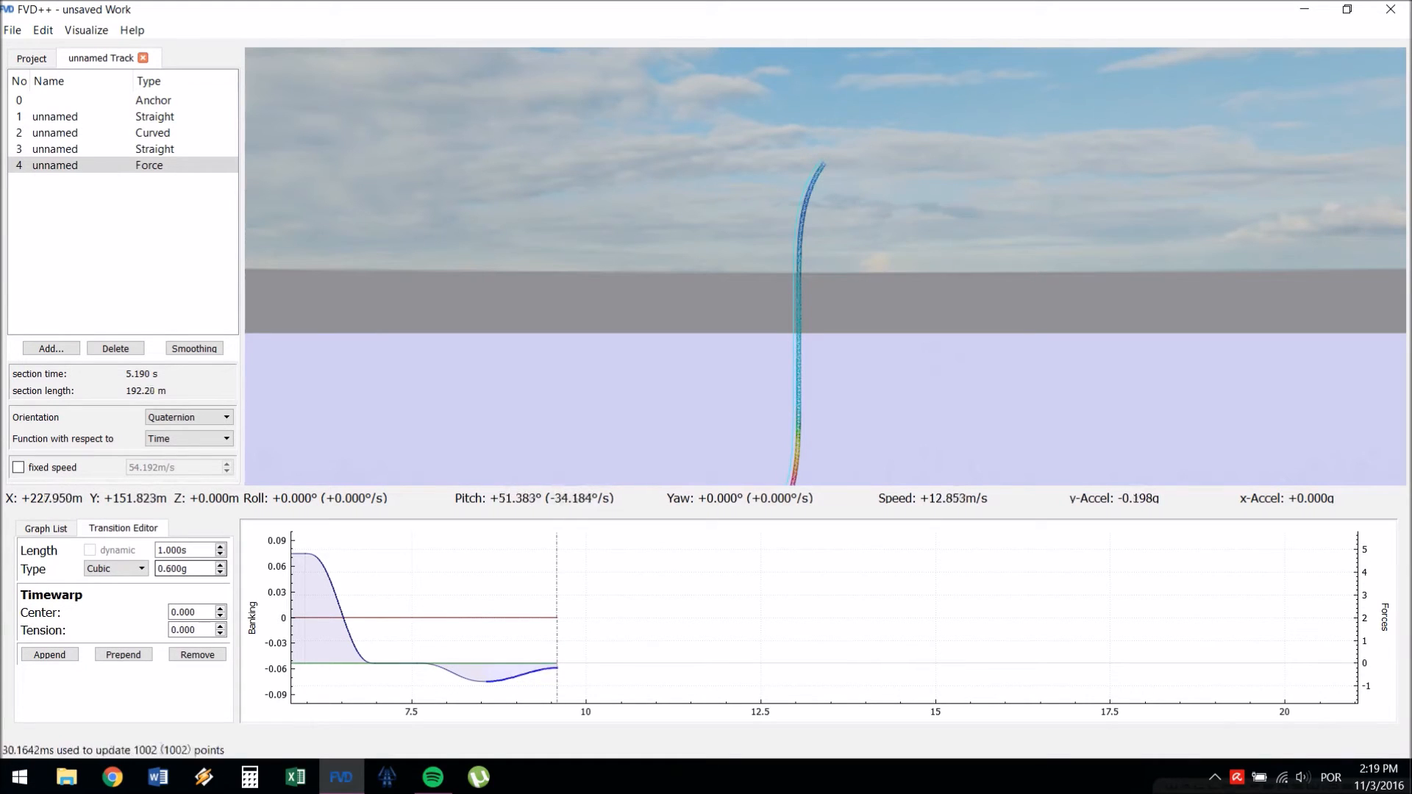
key("Up")
key("Up")
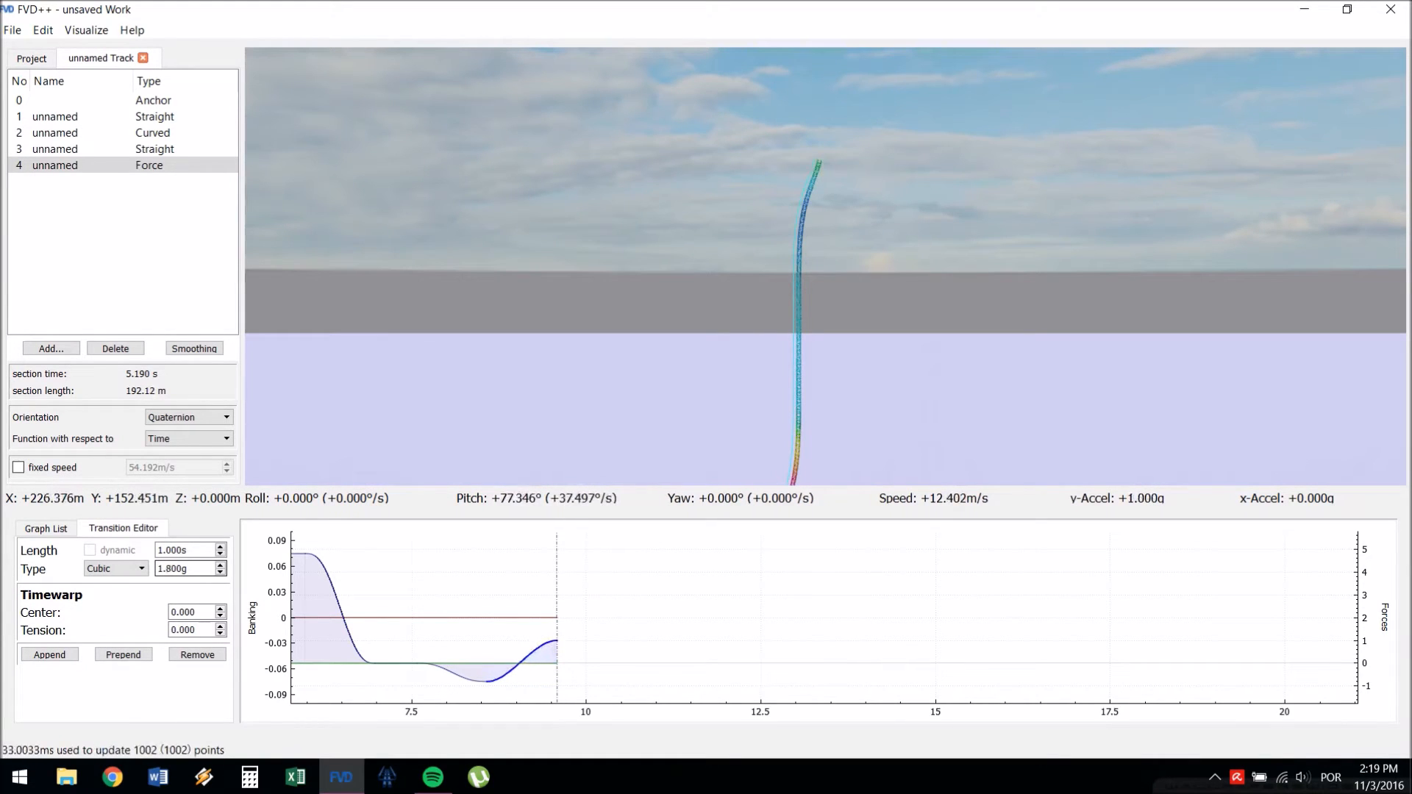
key("Down")
key("Down")
key("Down")
key("Down")
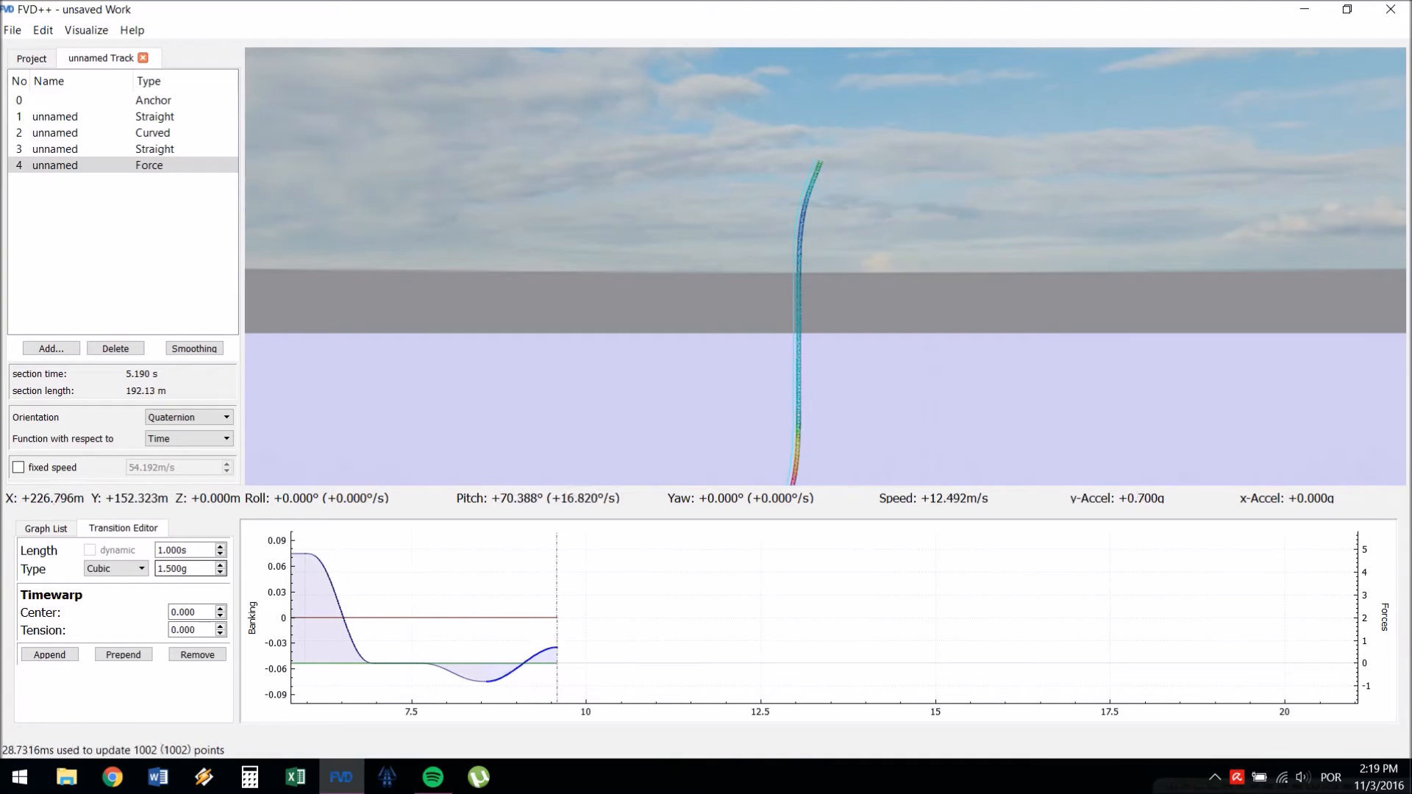
- Make the 1.4 g transition a Quartic symmetric function and set its length to 4.95 s
left_click(115, 568)
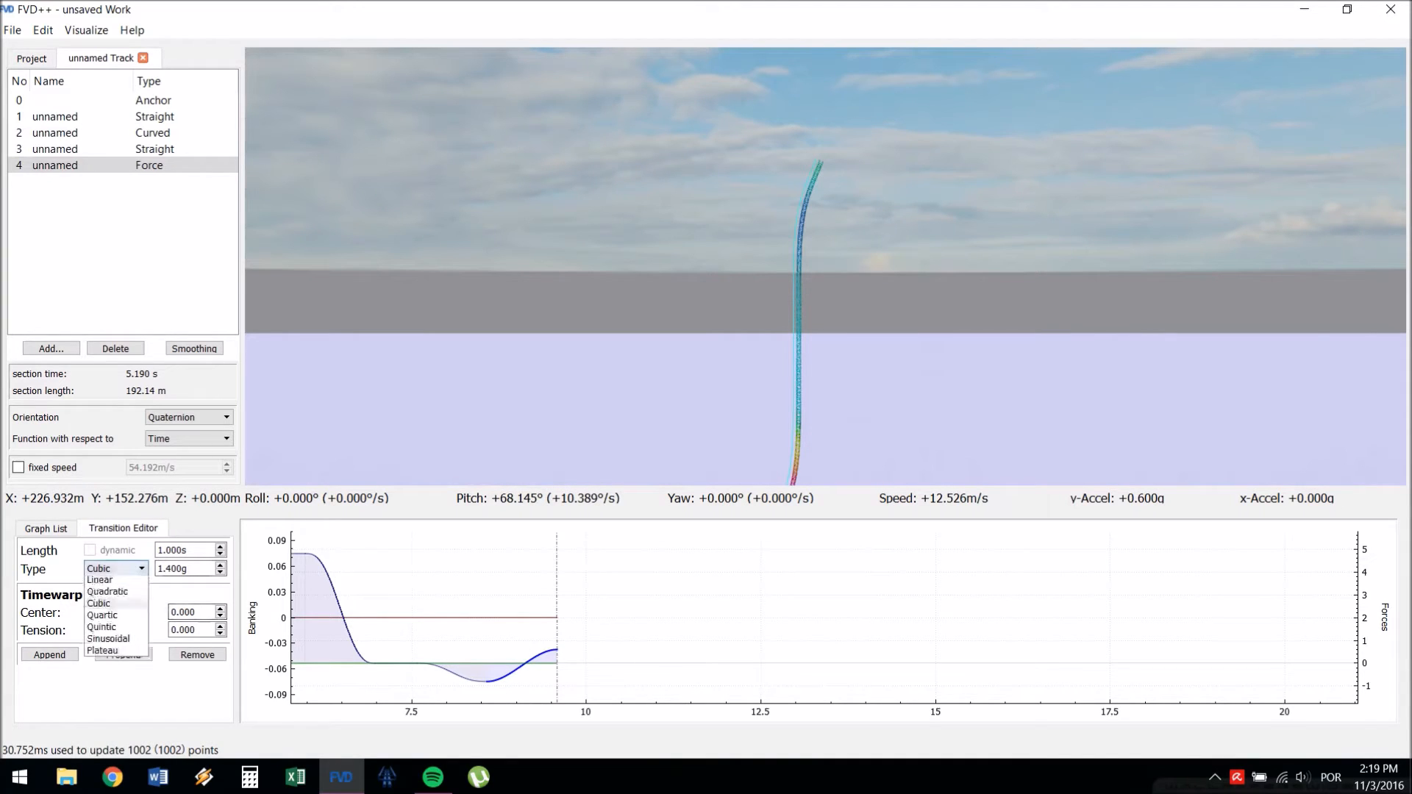
left_click(116, 618)
scroll(188, 550, "up", 7)
scroll(187, 550, "up", 16)
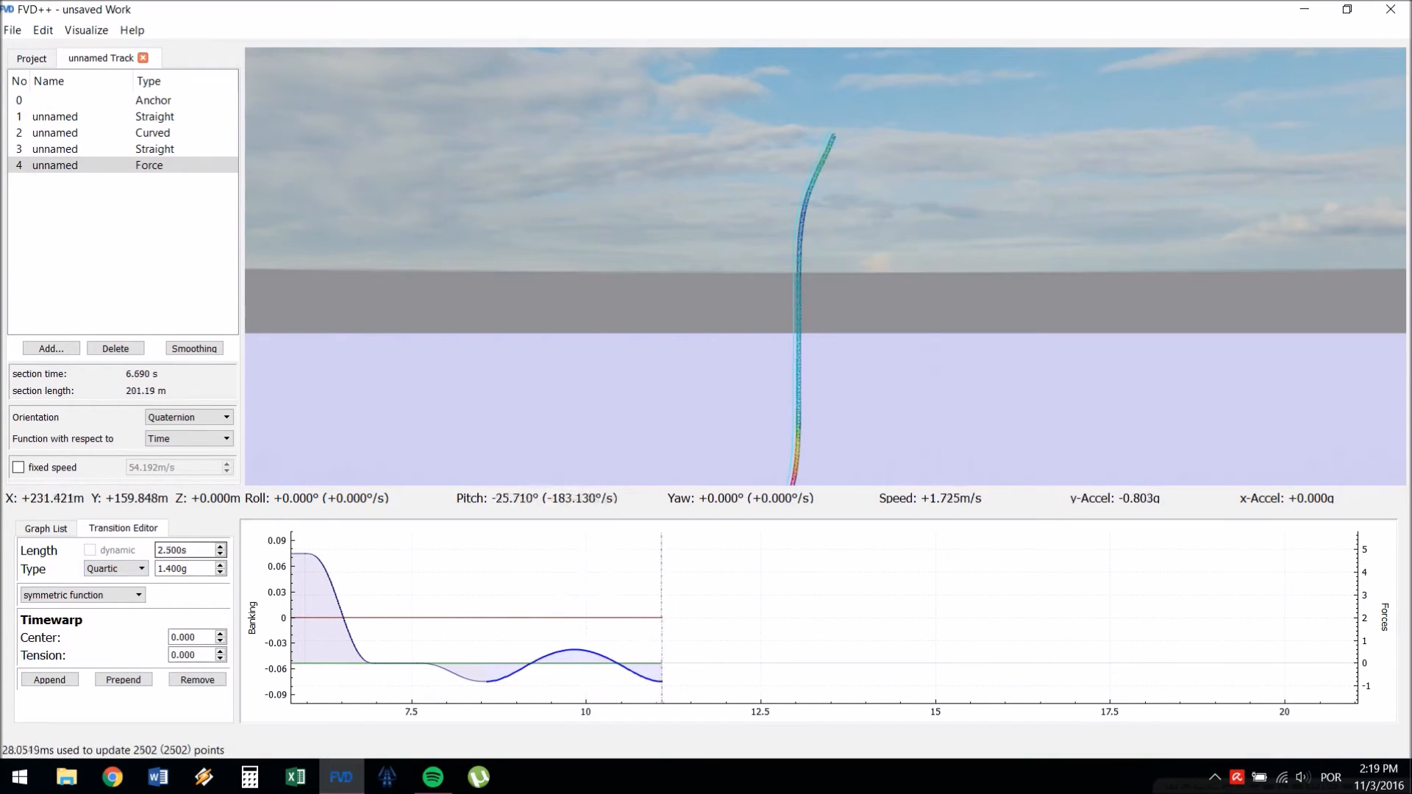
scroll(187, 550, "up", 11)
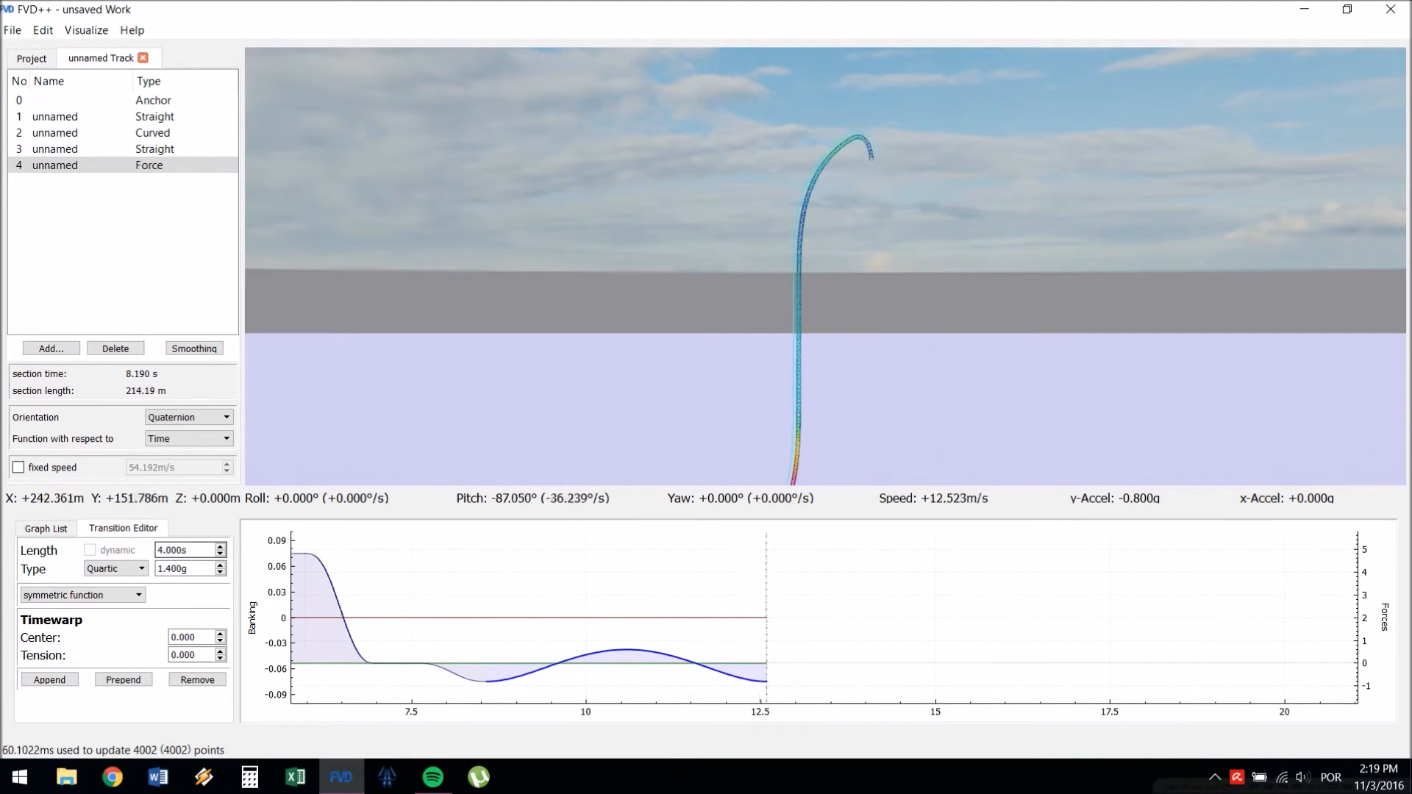
scroll(188, 550, "up", 6)
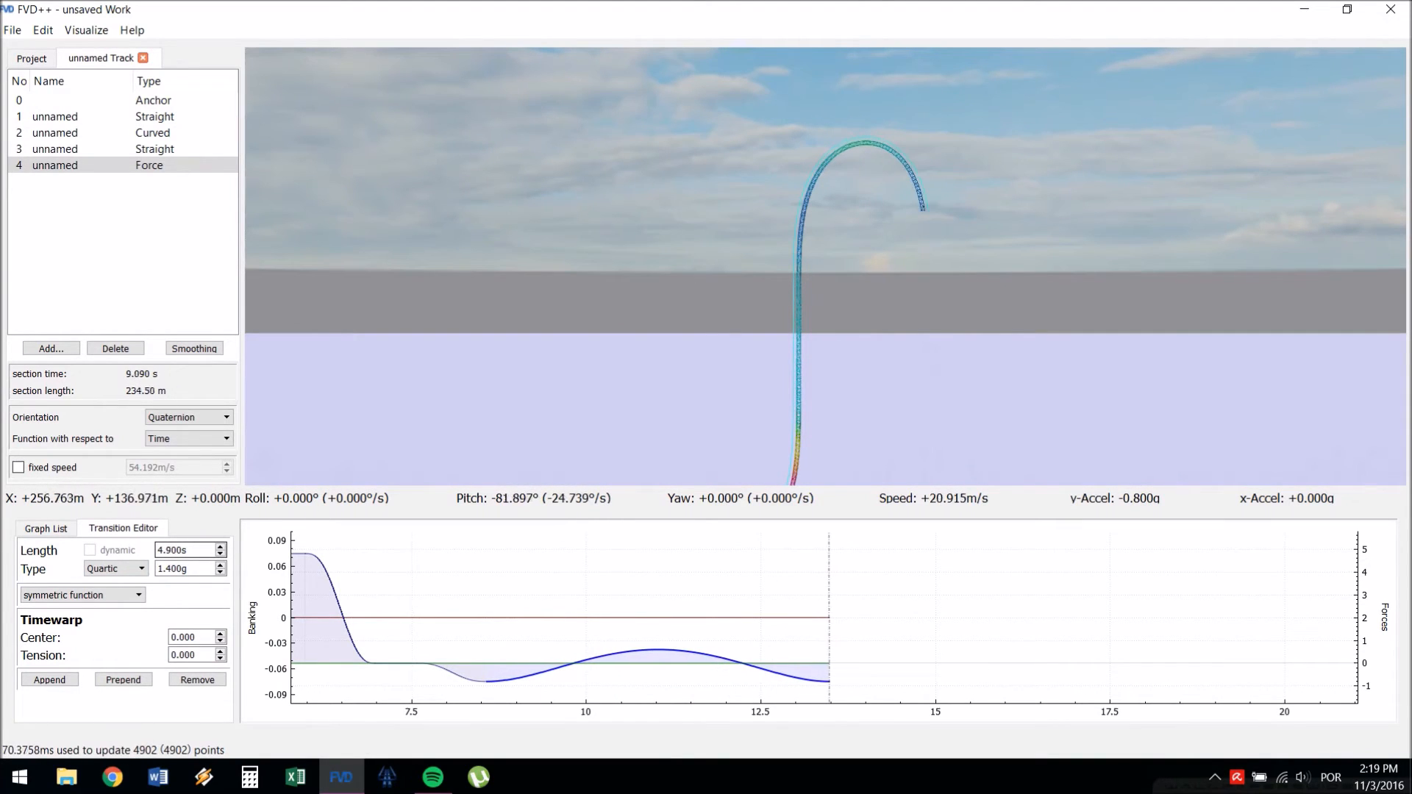
scroll(188, 550, "down", 1)
scroll(187, 550, "down", 1)
scroll(187, 550, "up", 6)
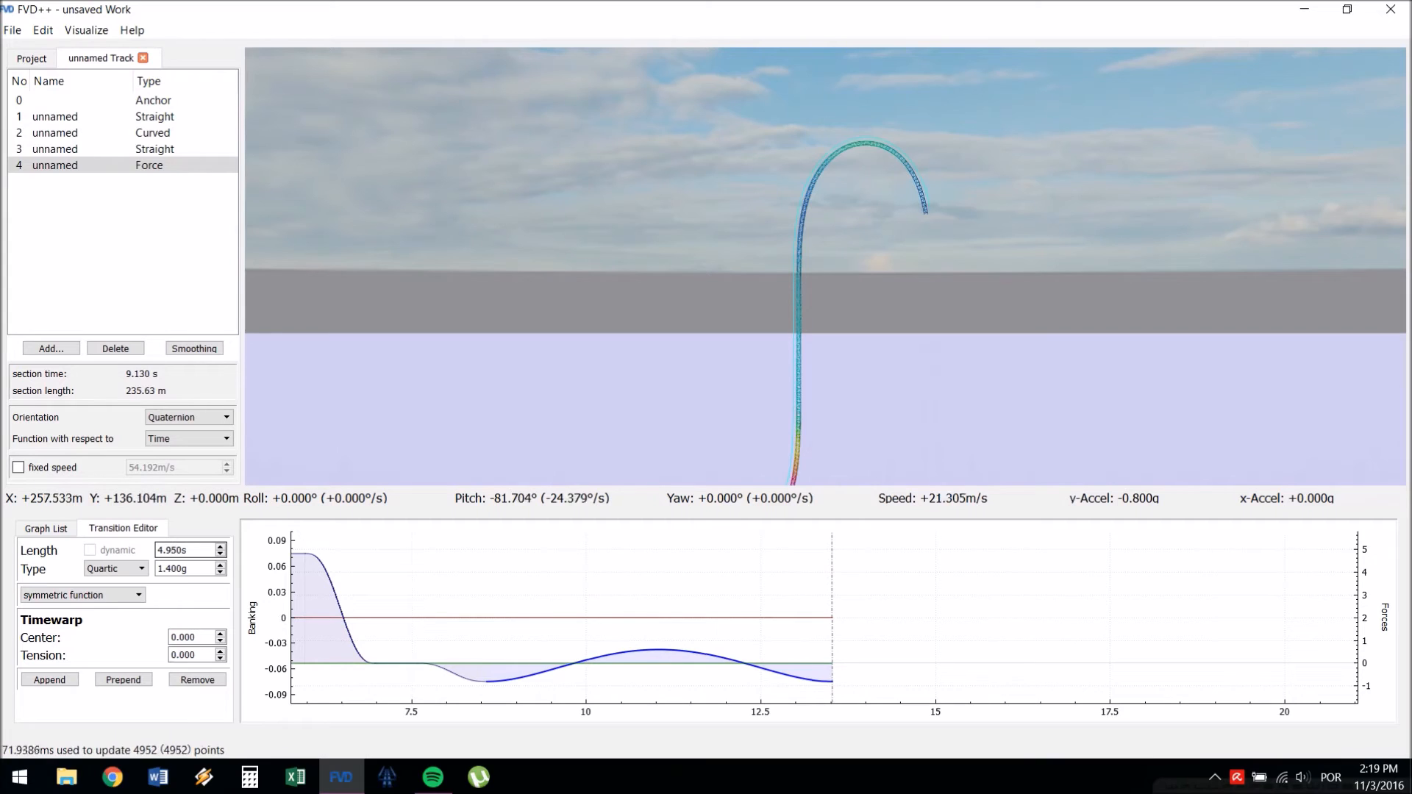
scroll(188, 550, "down", 1)
scroll(188, 550, "up", 1)
scroll(187, 550, "down", 1)
scroll(187, 550, "up", 1)
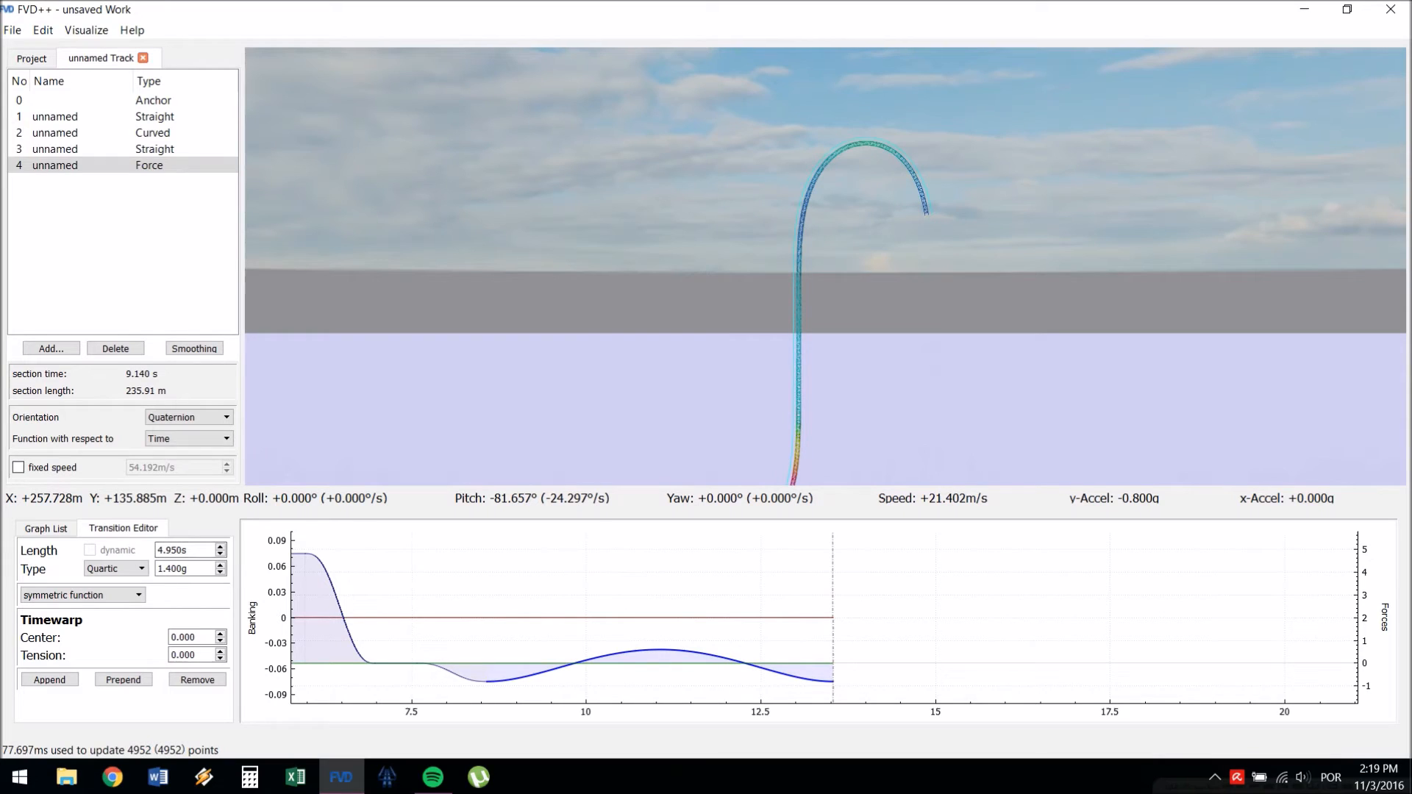
- Append a 1-second transition after the Quartic crest transition and set its change to 0.8 g
key("Escape")
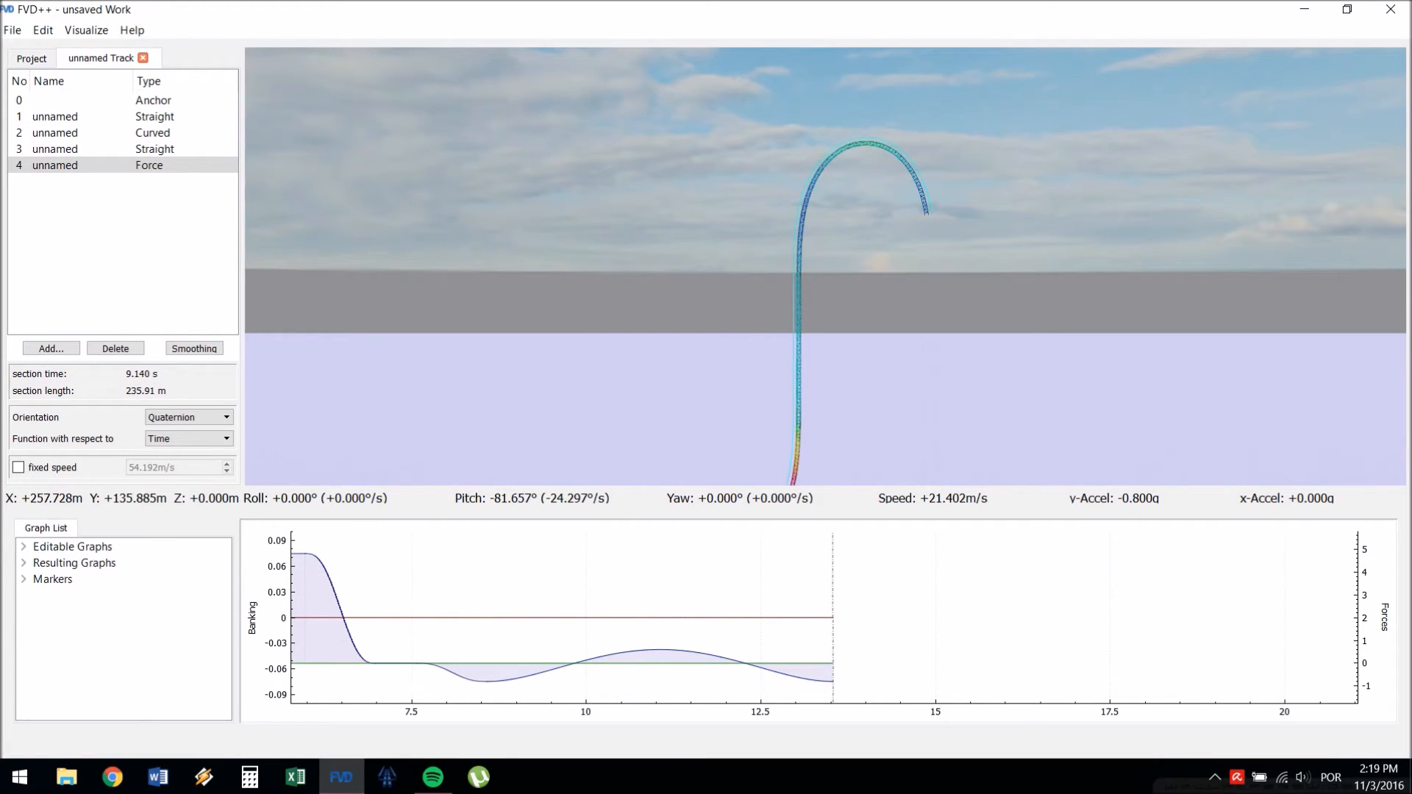
left_click(660, 651)
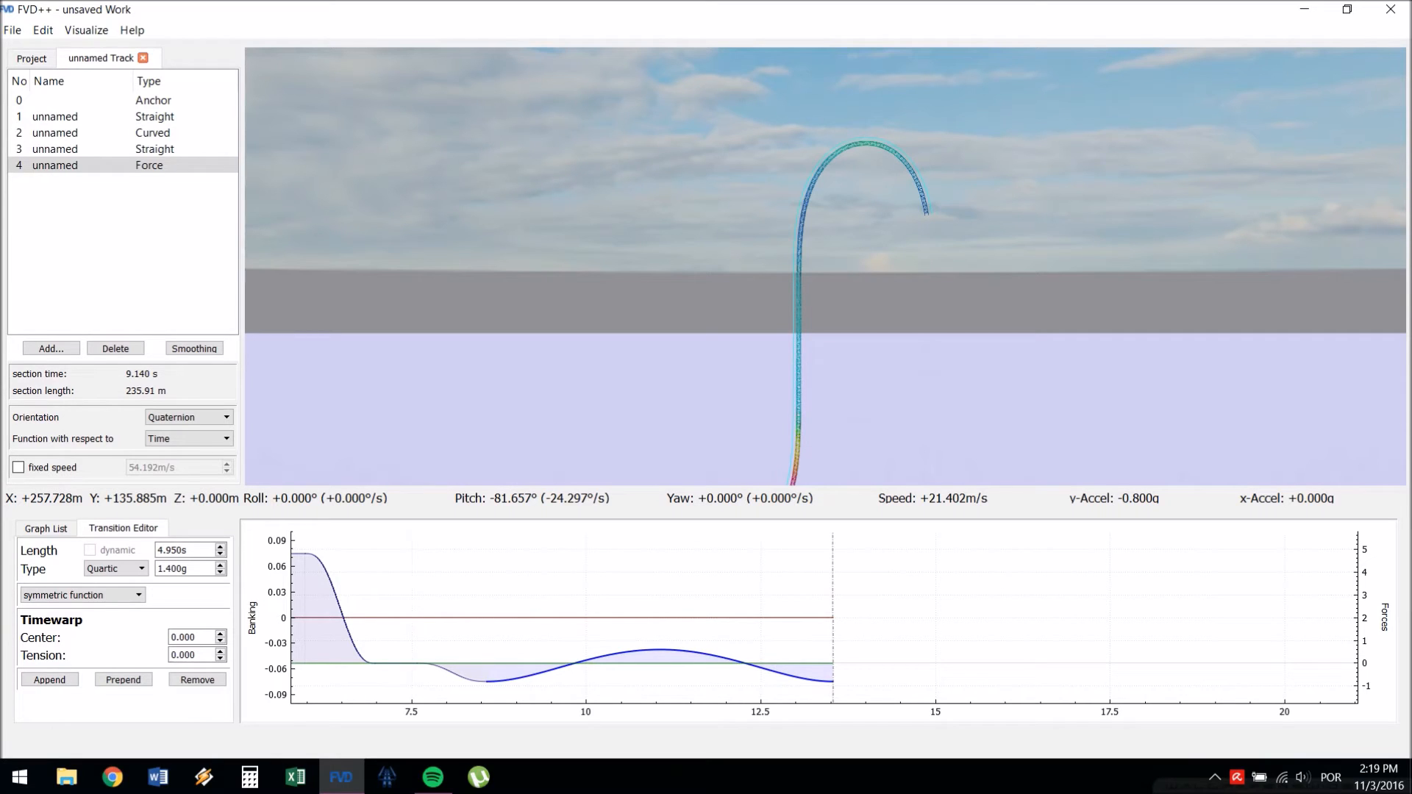
mouse_move(659, 625)
left_mouse_down()
mouse_move(877, 625)
mouse_move(652, 625)
left_mouse_up()
left_click(29, 678)
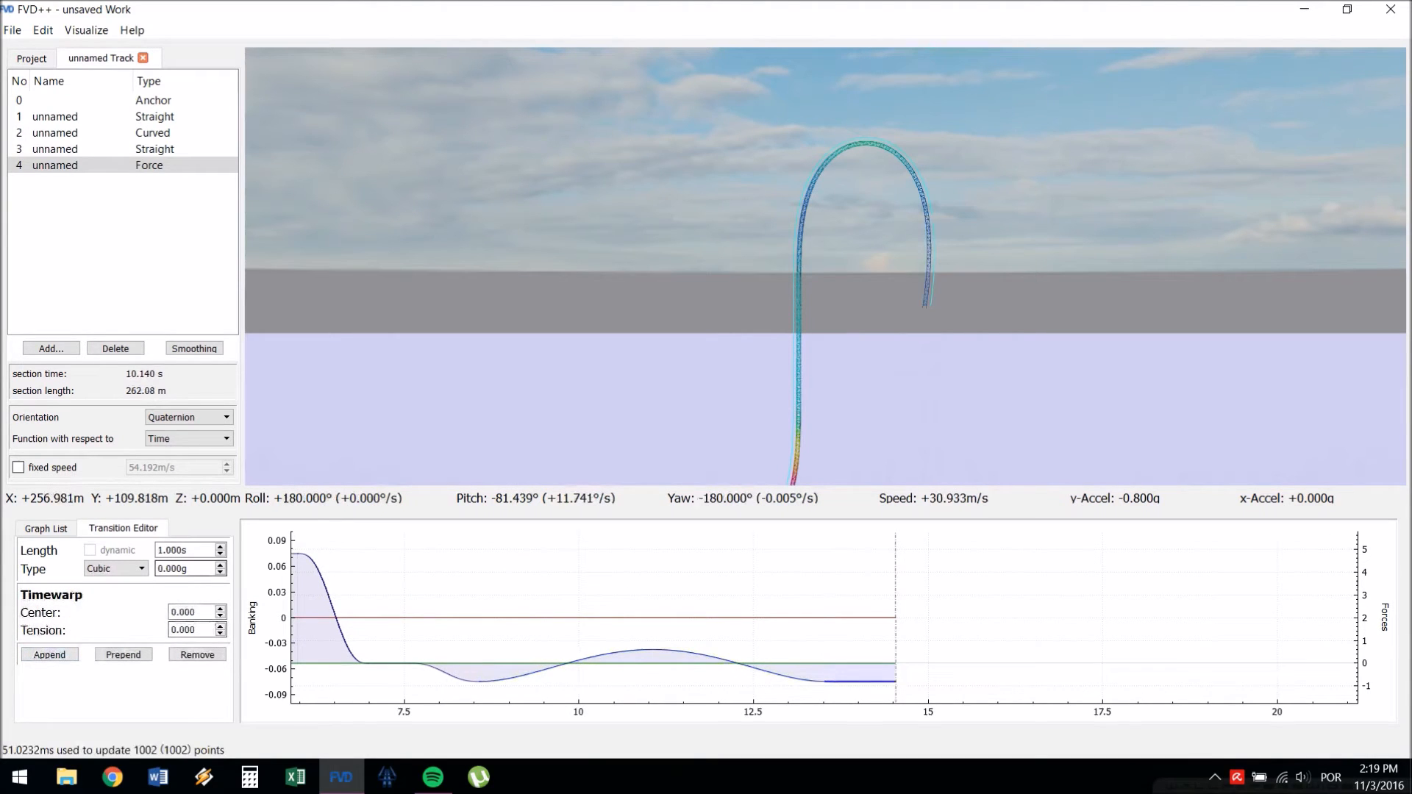
key("Up")
key("Up")
key("Up")
key("Up")
key("Up")
key("Up")
key("Up")
key("Up")
key("Up")
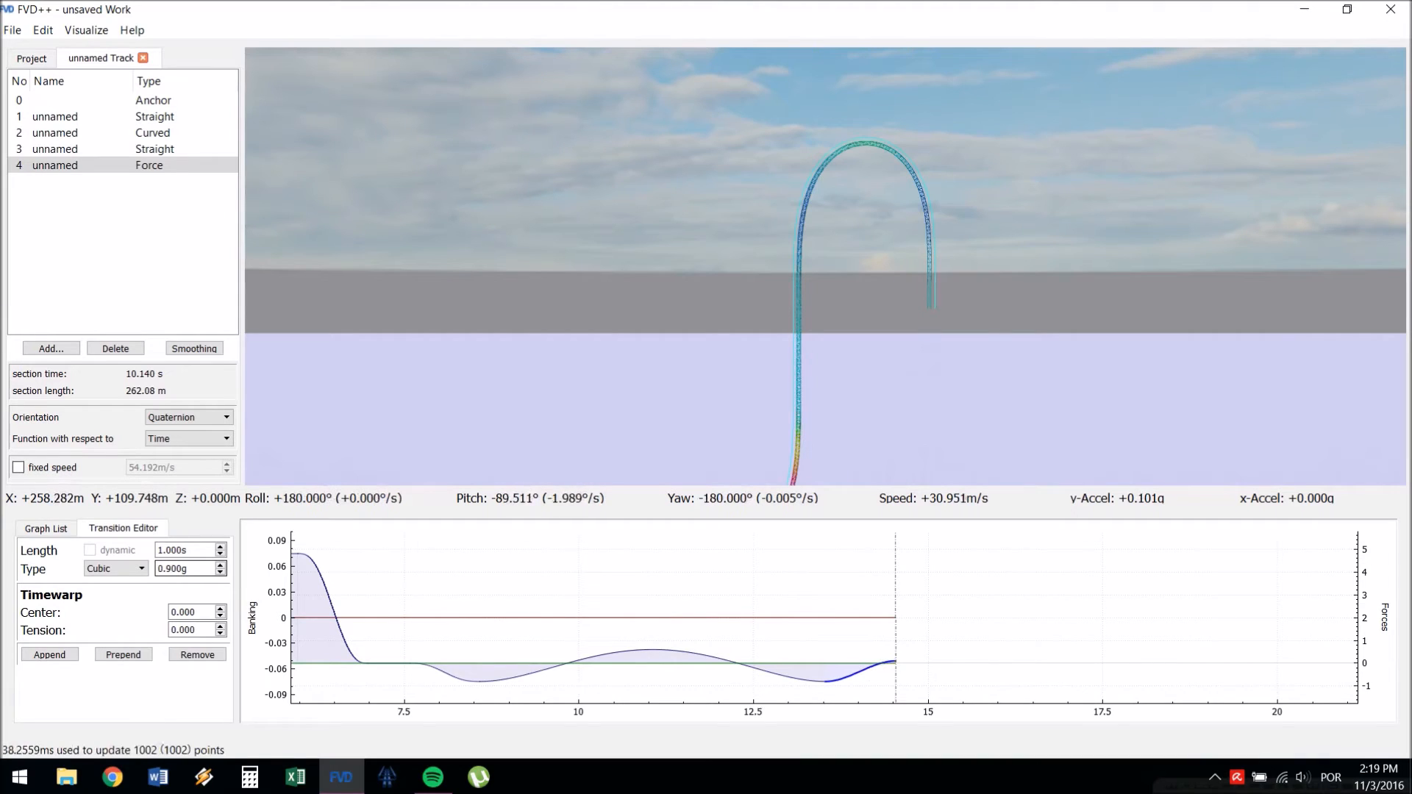
key("Down")
- Change the final 0.8 g transition to the Quintic type
key("shift+Tab")
key("alt+Down")
key("Down")
key("Down")
key("Return")
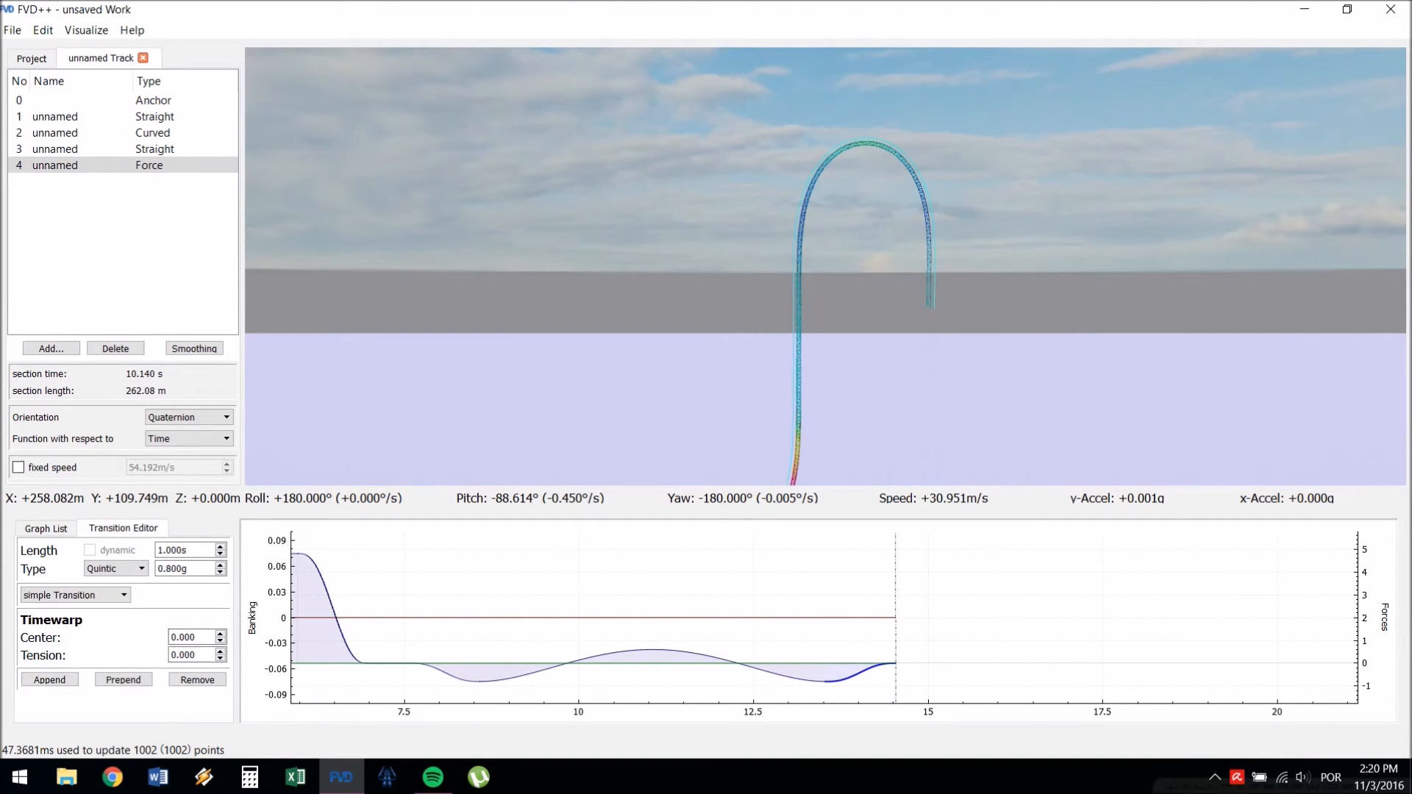
- Append a constant transition after the 0.8 g Quintic one and set its length to 0.6 s
left_click(49, 679)
scroll(185, 550, "down", 3)
scroll(185, 550, "down", 1)
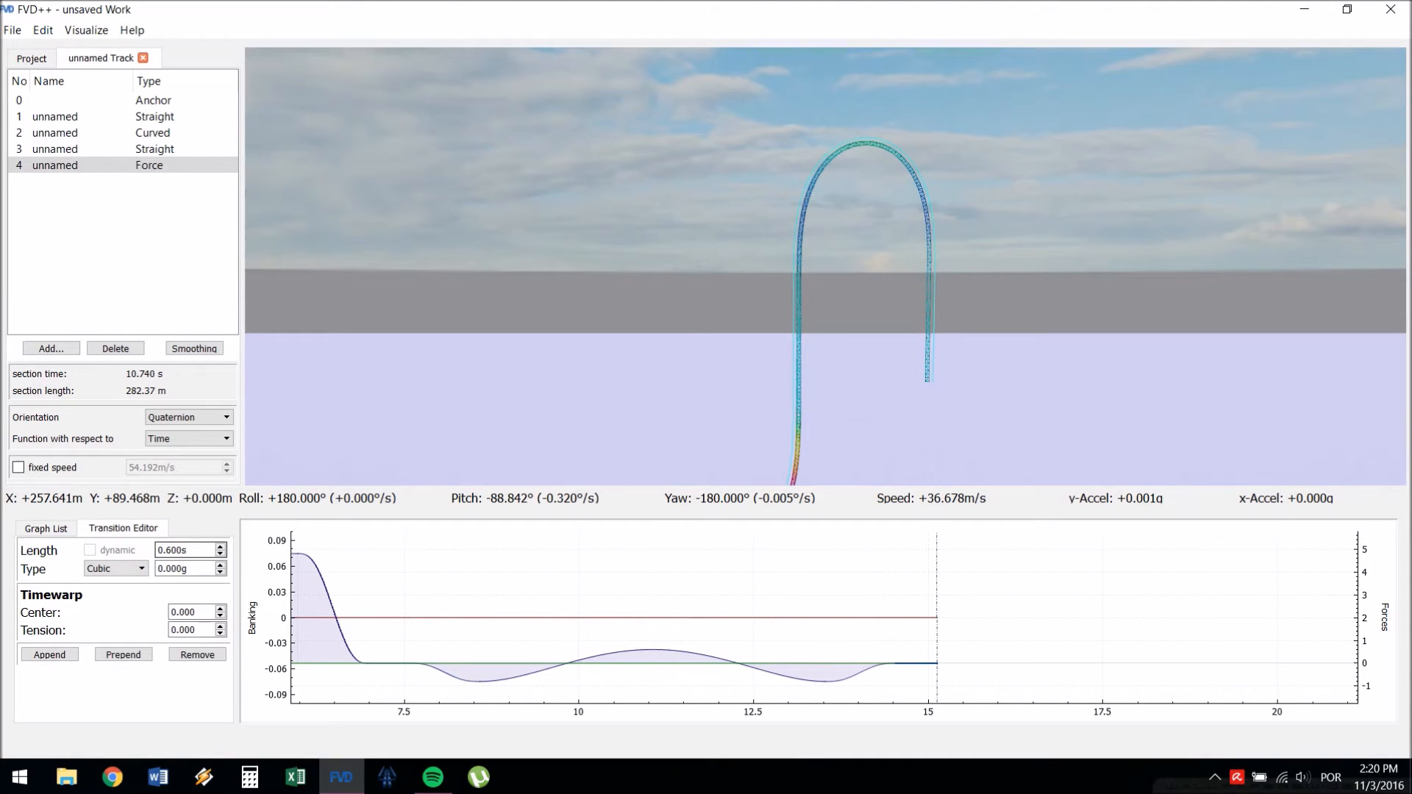
- Append a 1-second Quintic transition after the 0.6 s constant one and set its change to 4.8 g
left_click(49, 654)
scroll(183, 568, "up", 13)
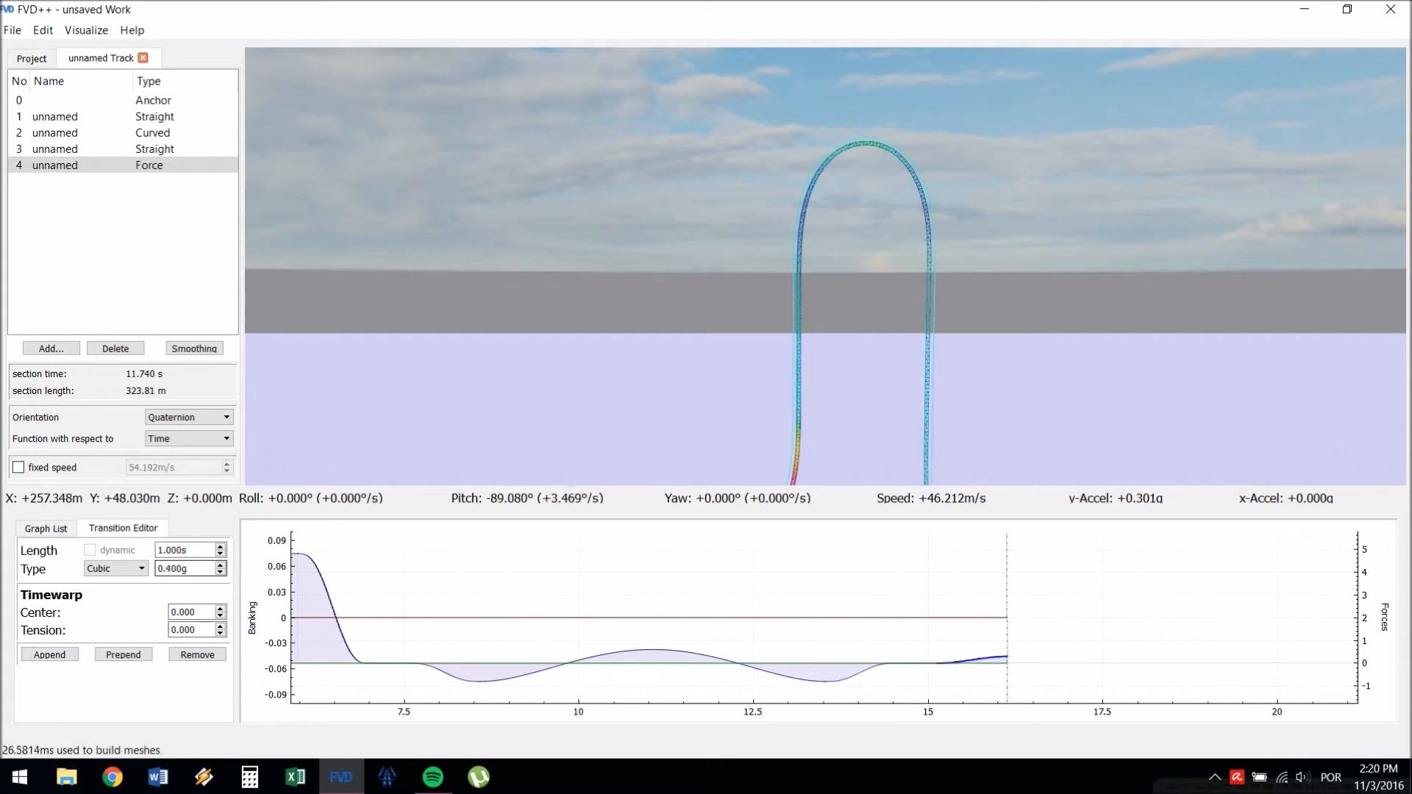
scroll(183, 568, "up", 17)
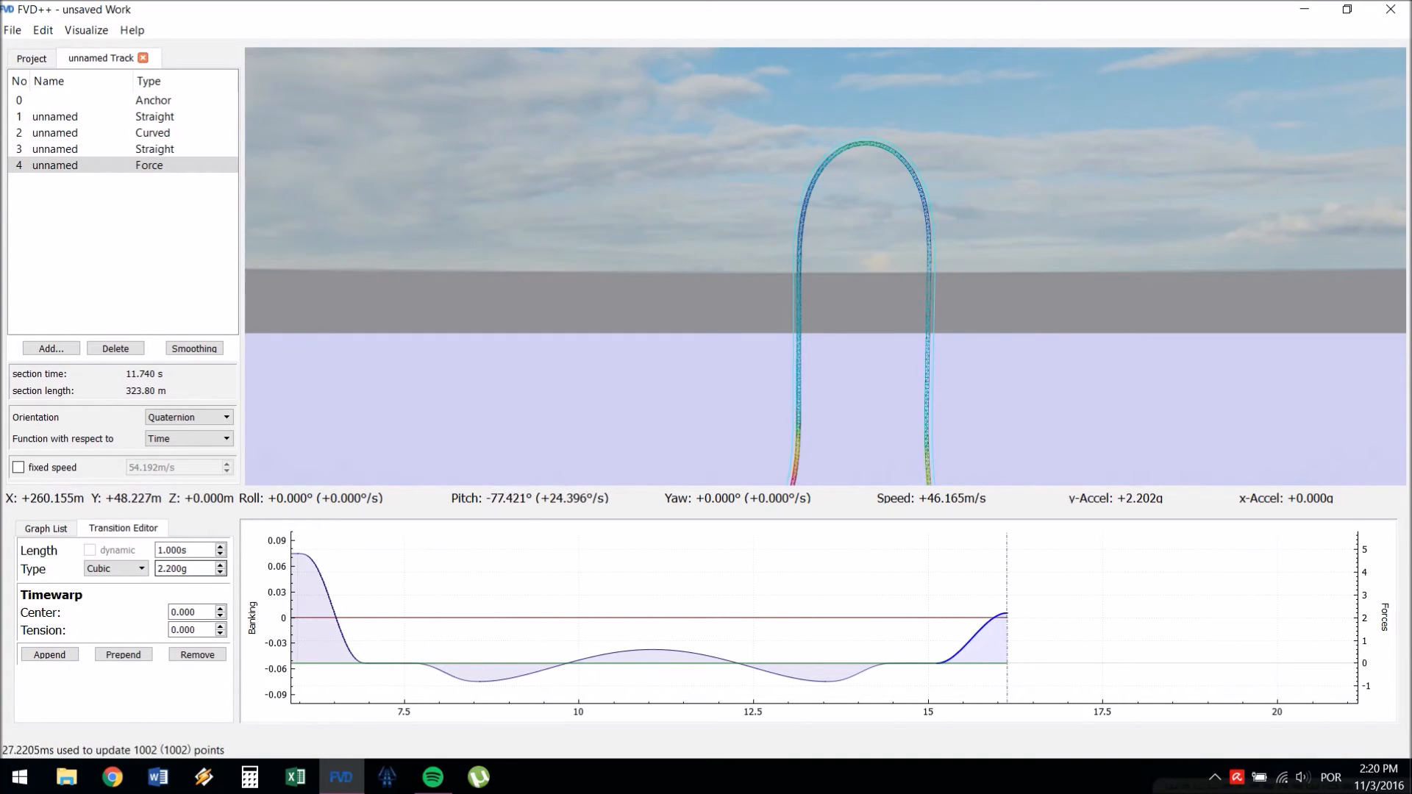
scroll(183, 568, "up", 15)
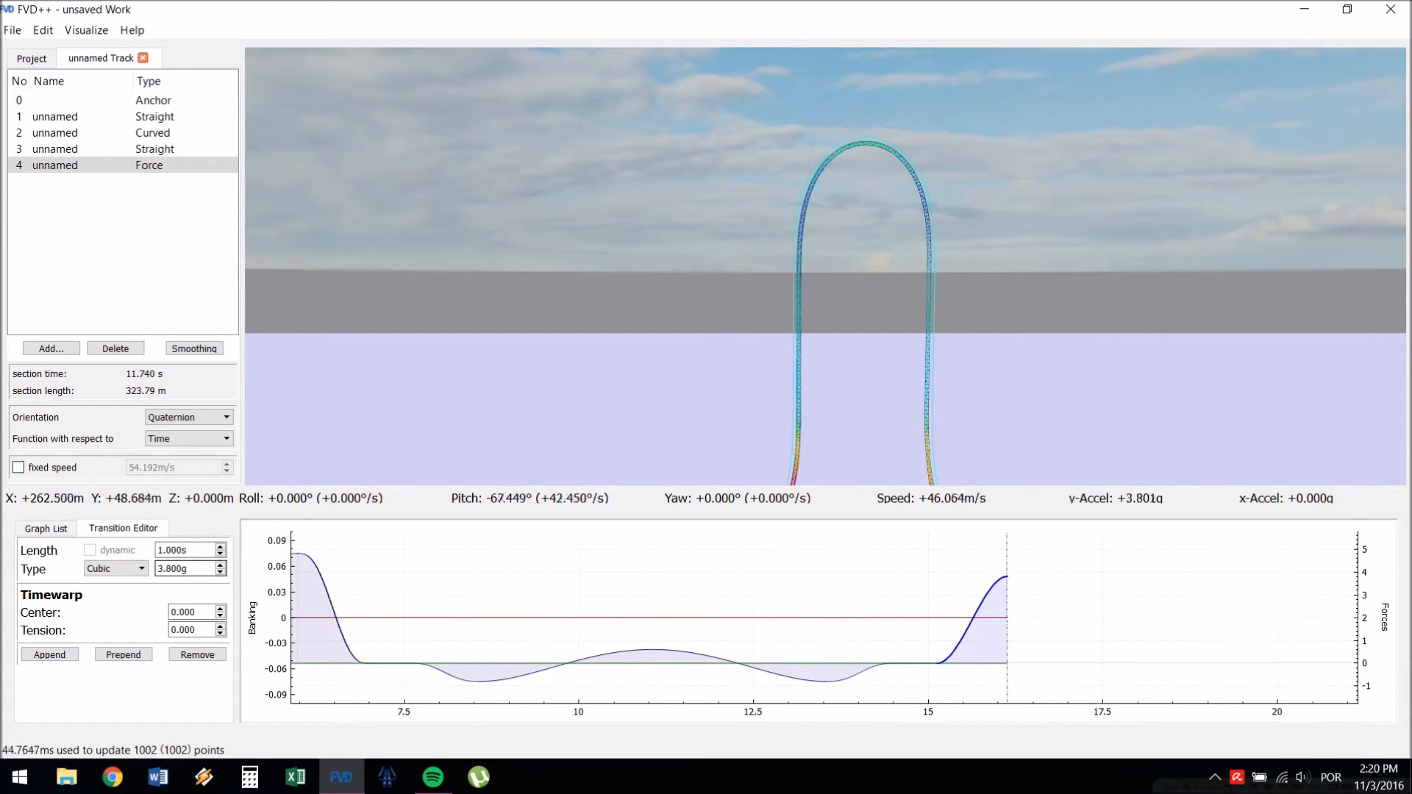
scroll(184, 569, "up", 3)
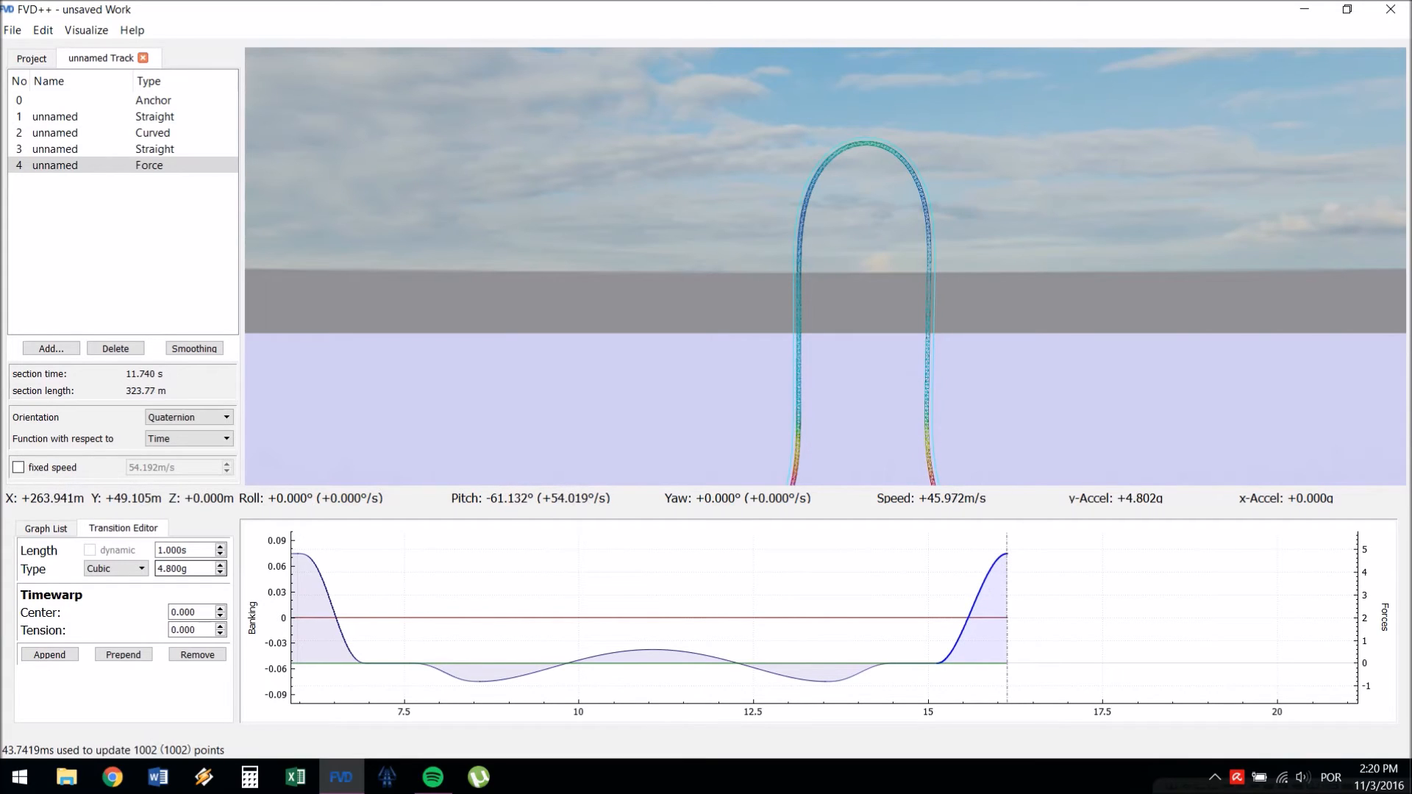
left_click(116, 568)
left_click(110, 630)
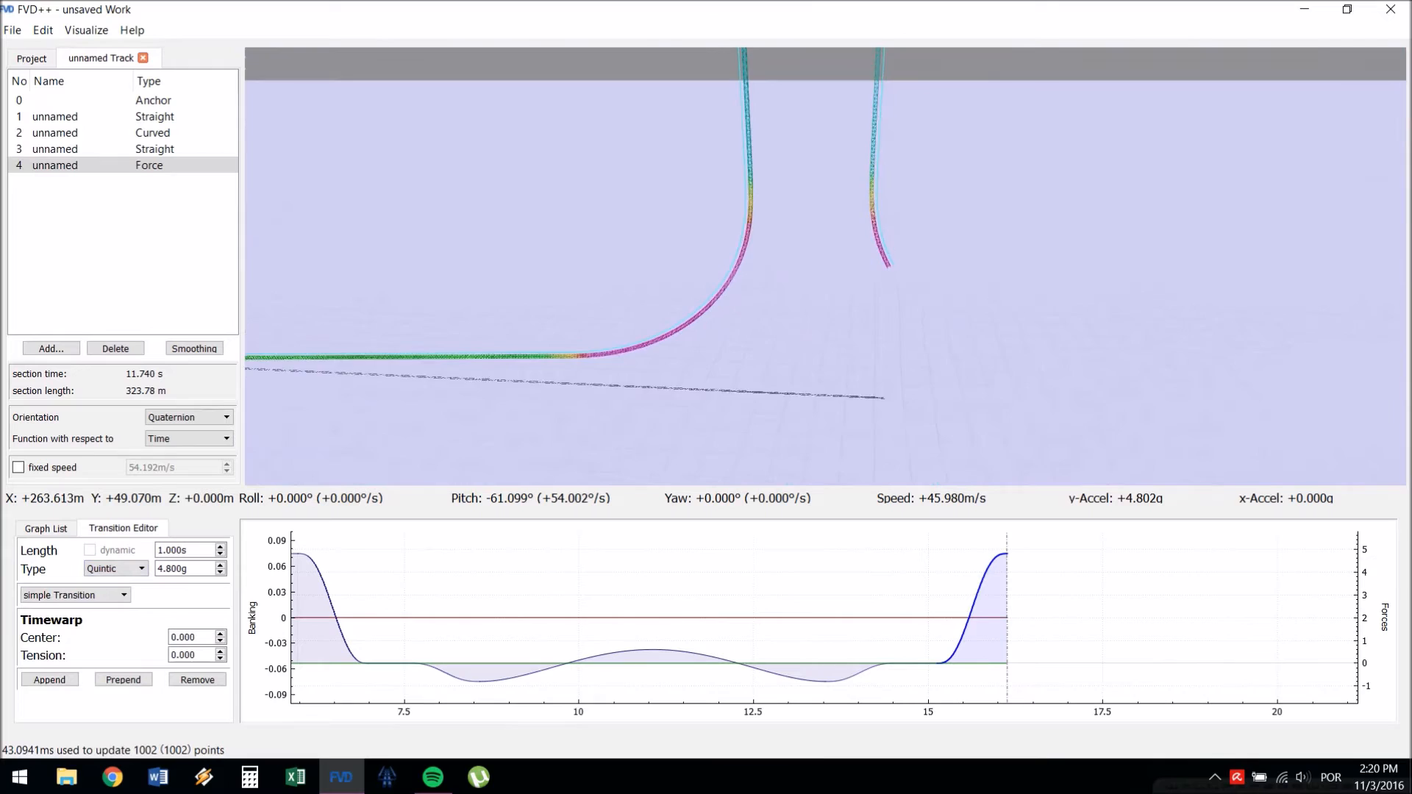
key("d")
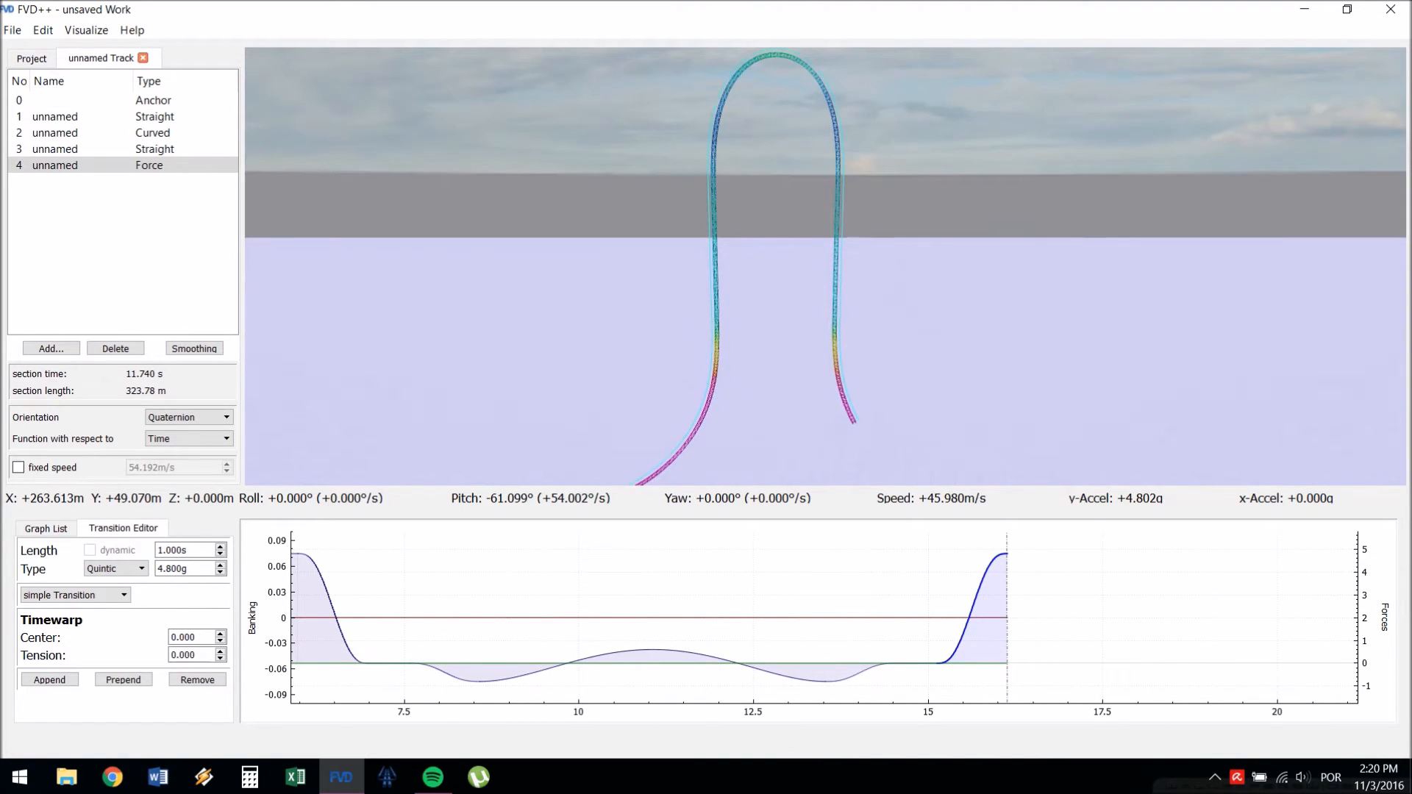
- Append a constant transition after the 4.8 g pull-out one and set its length to 1.3 s
left_click(50, 679)
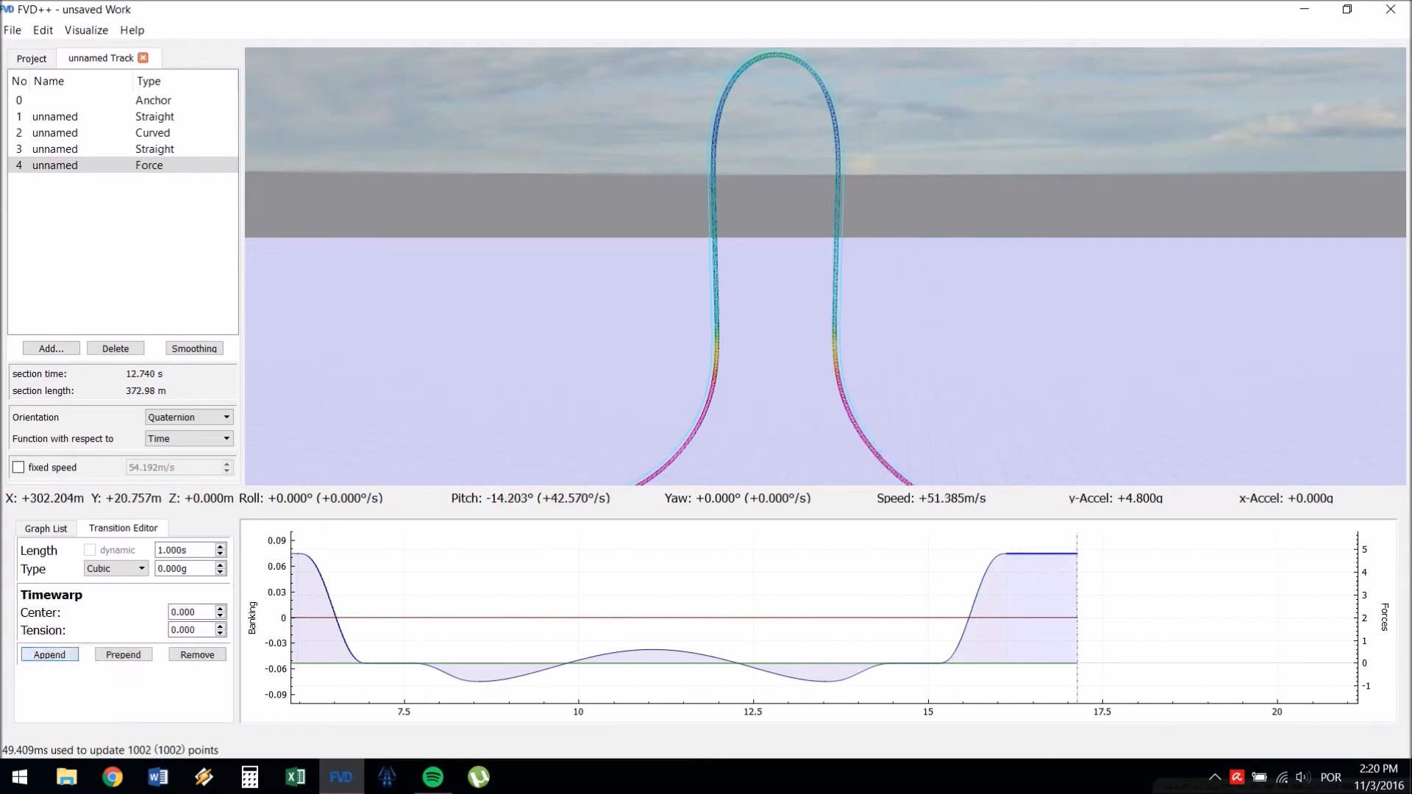
left_click_drag(765, 236, 868, 360)
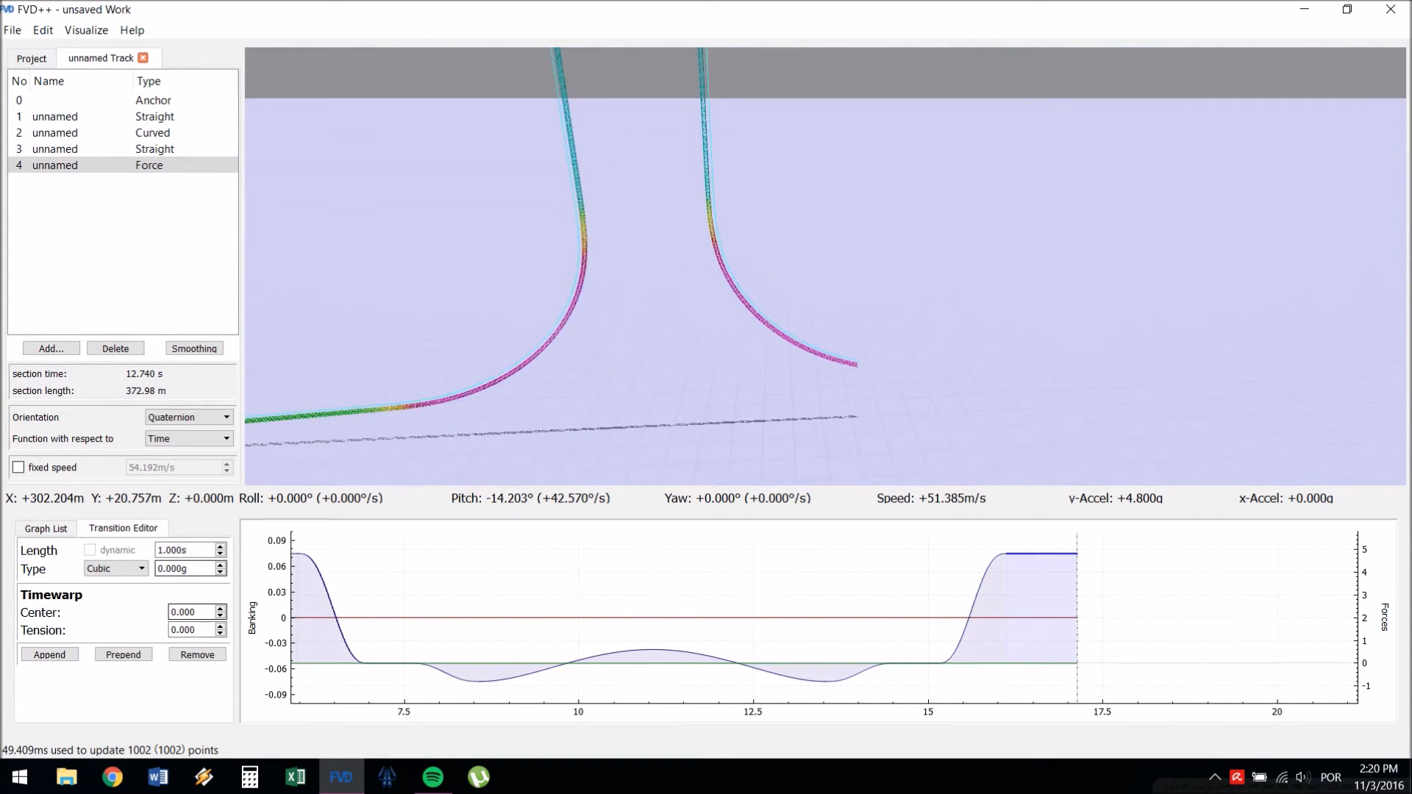
scroll(185, 550, "up", 5)
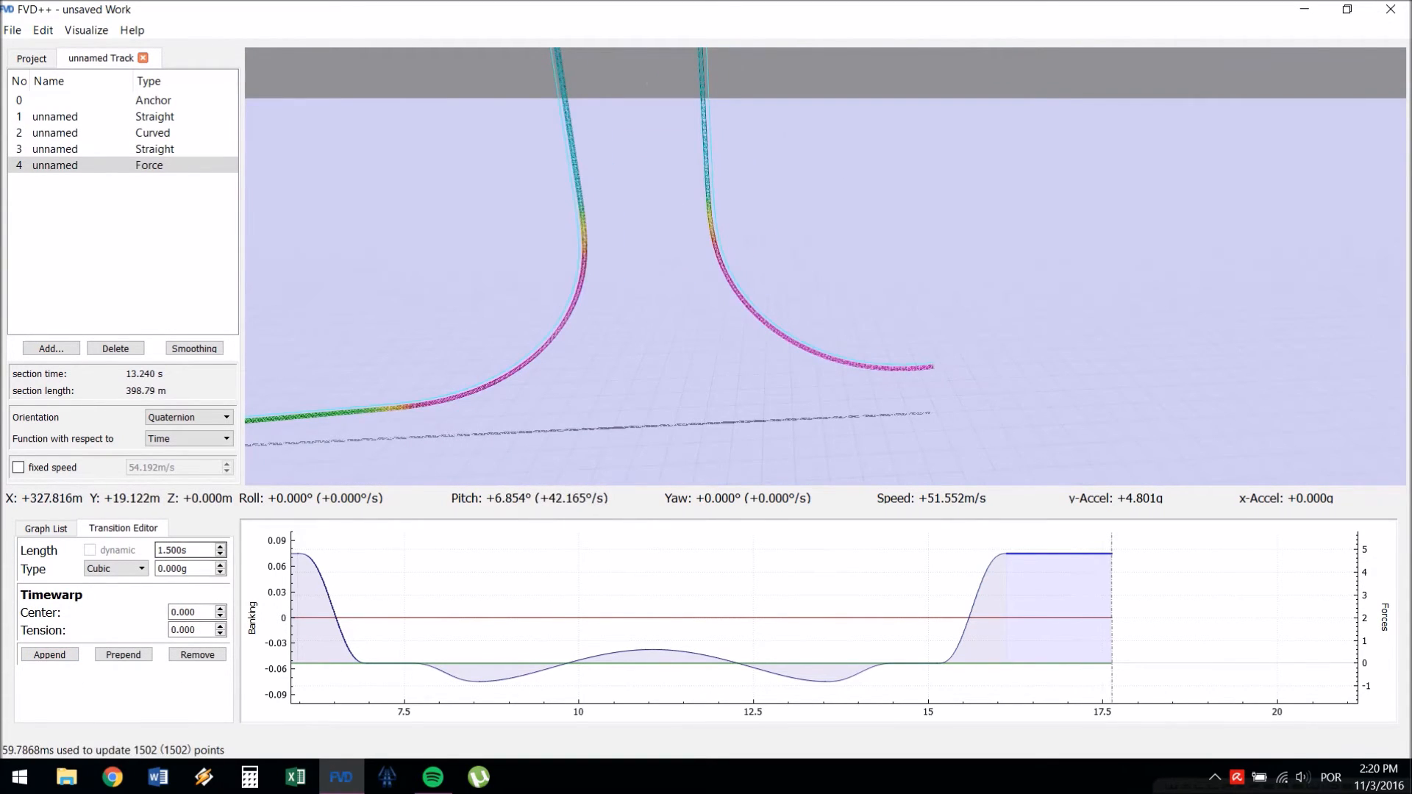
scroll(185, 550, "down", 2)
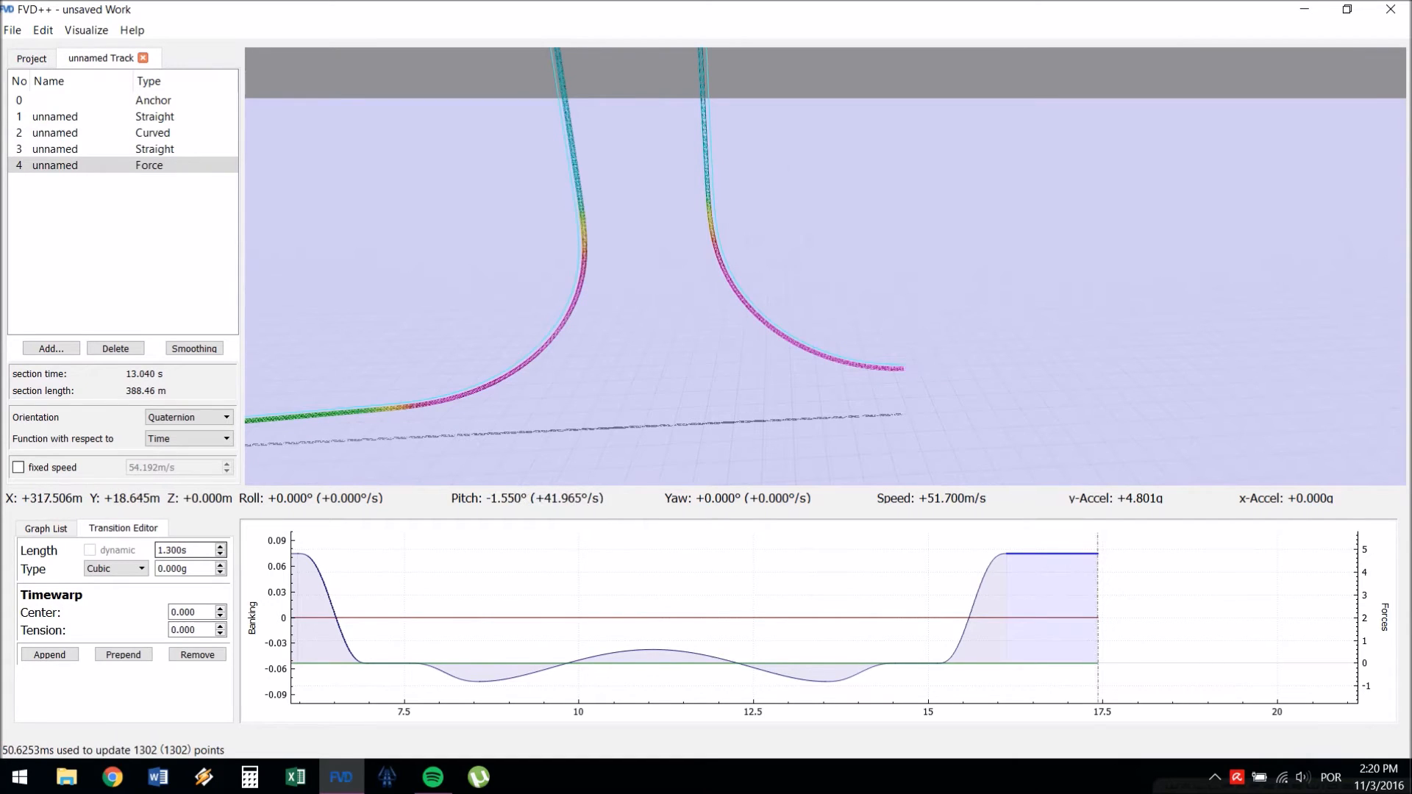
- Examine the shape of the finished hill from its crest down to the pull-in and pull-out curves
left_click_drag(809, 309, 728, 184)
key("w")
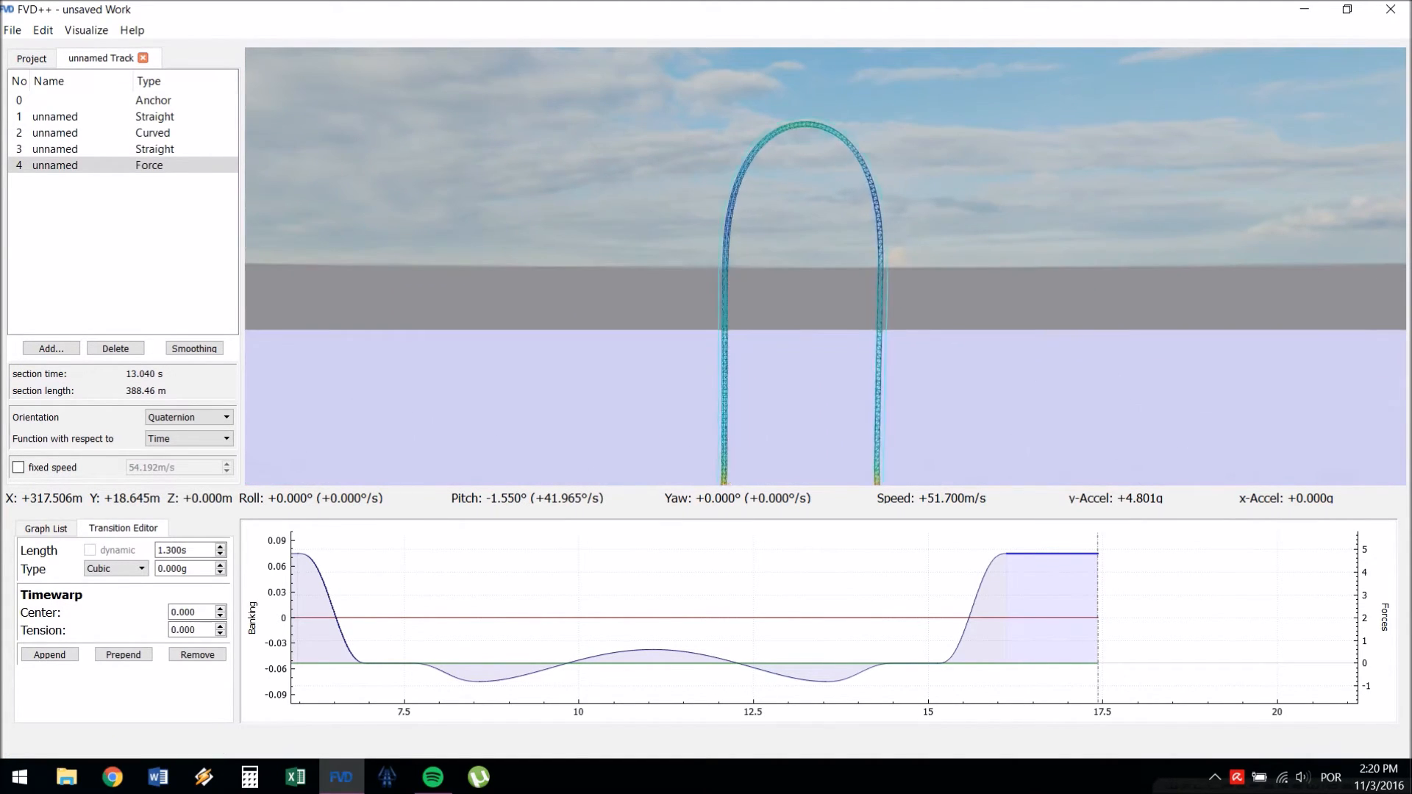
left_click_drag(728, 183, 758, 156)
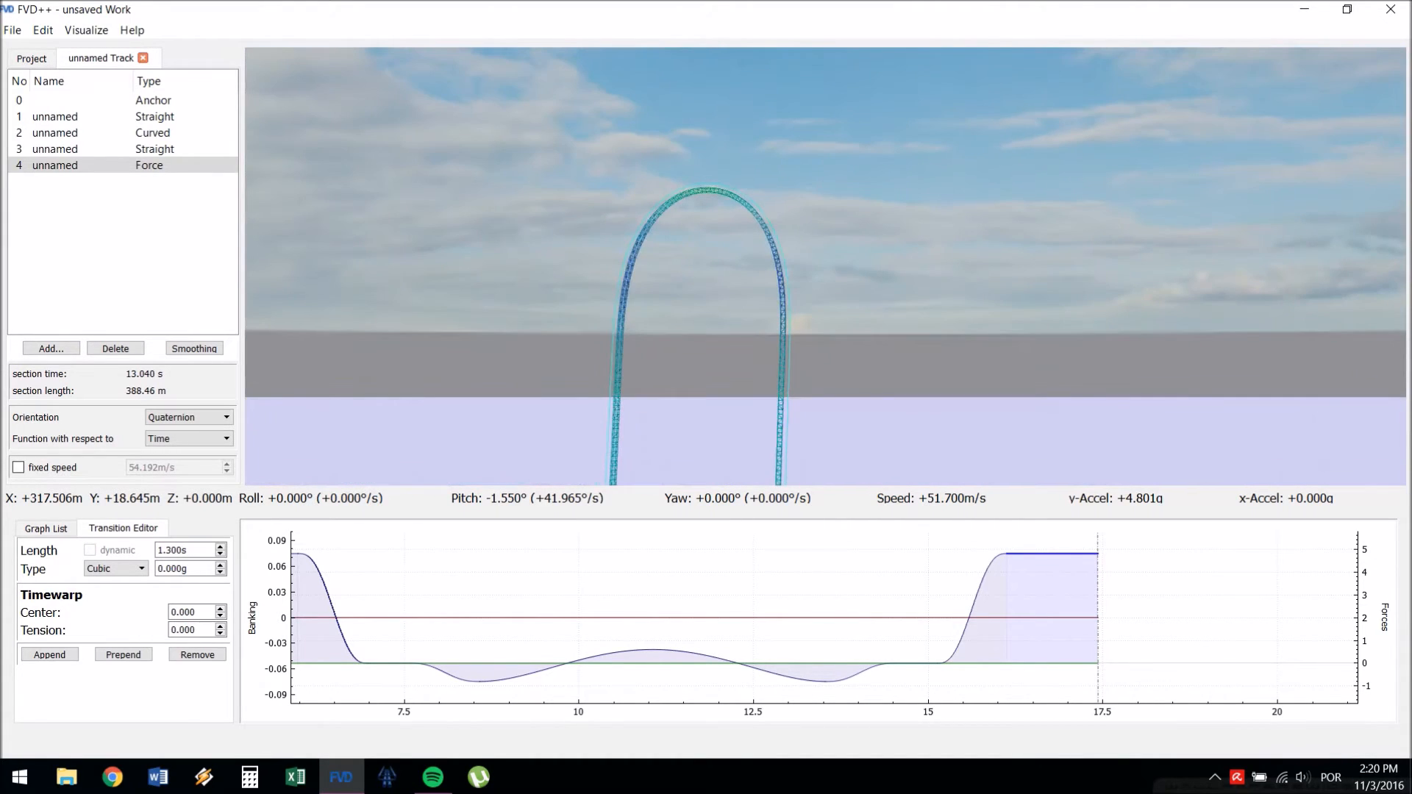
key("a")
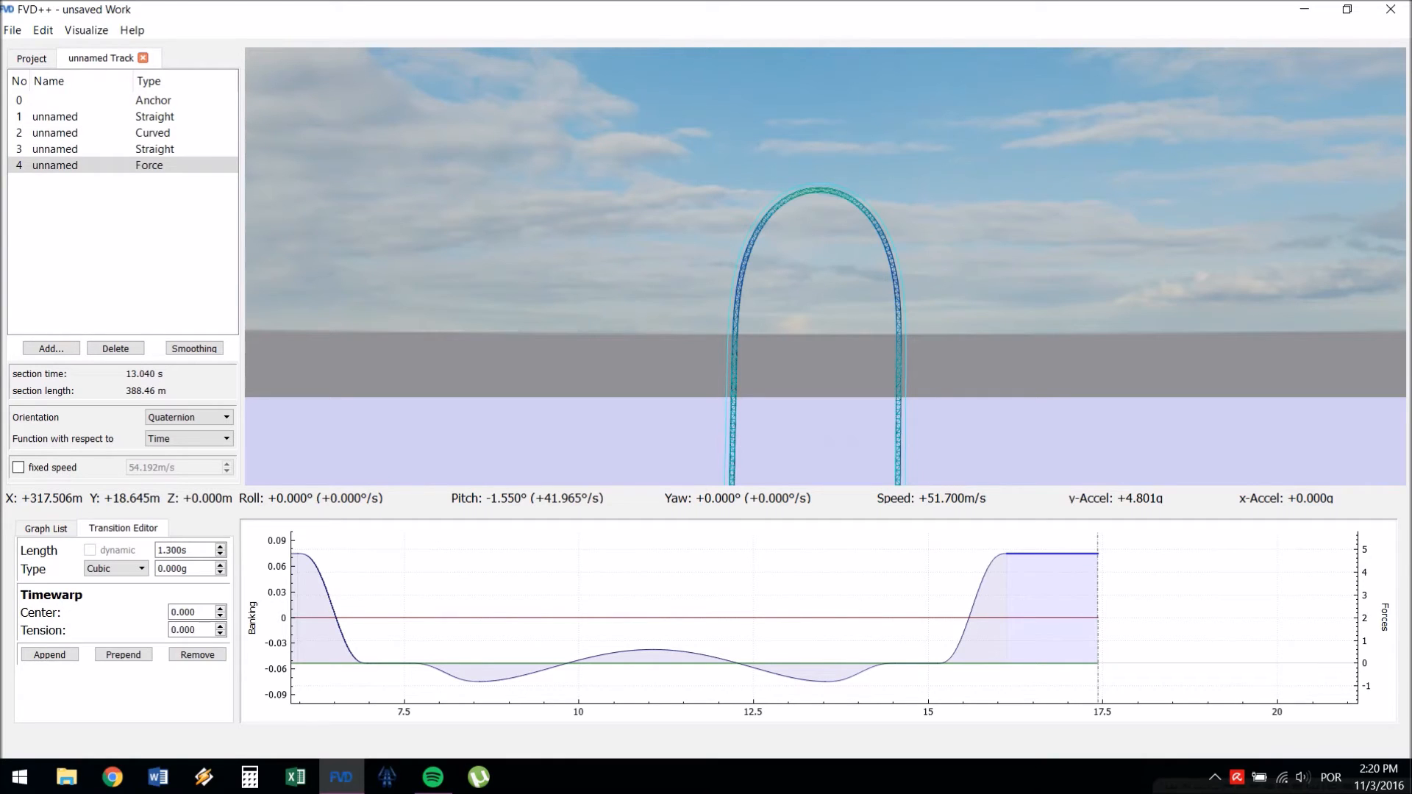
left_click_drag(825, 266, 638, 345)
key("w")
key("w")
key("w")
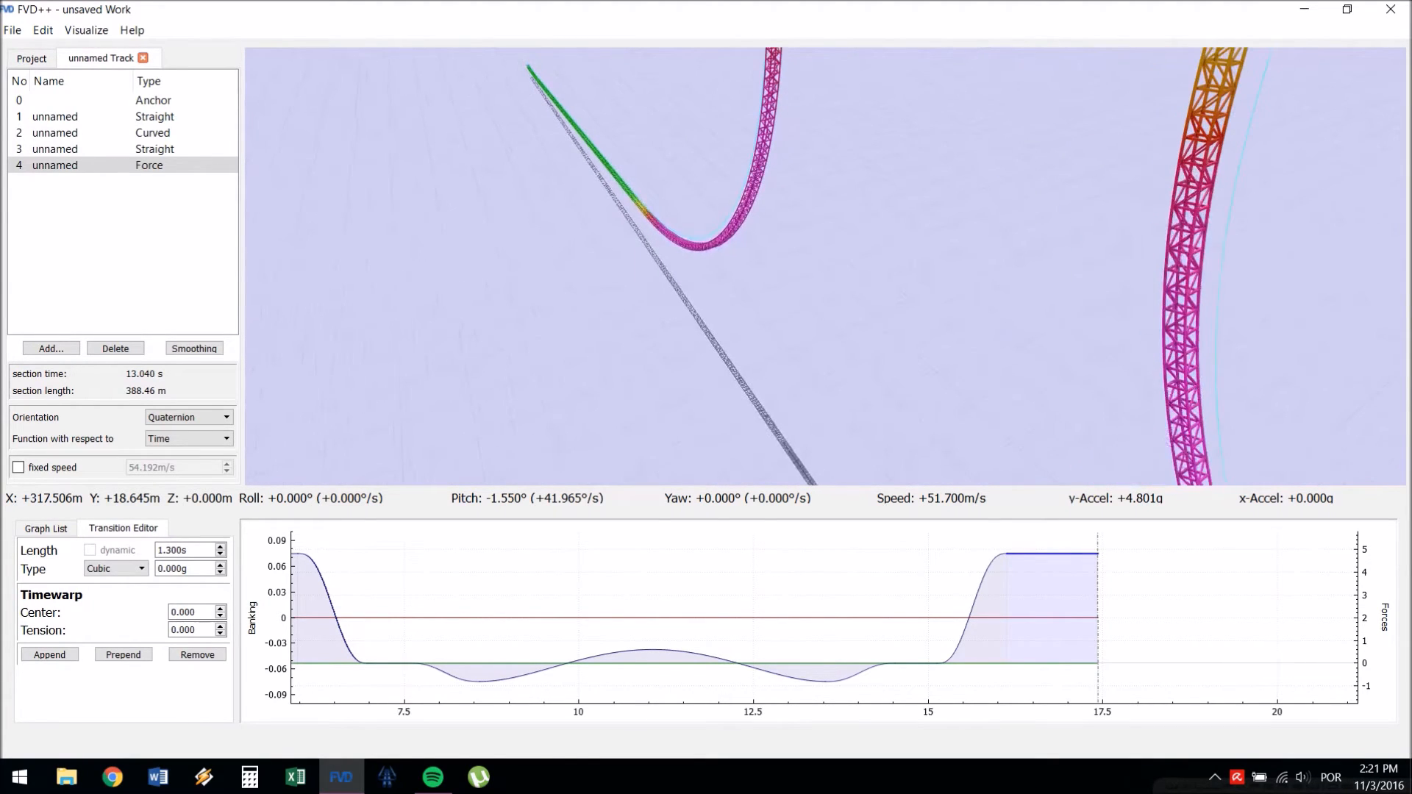
- Turn off the dynamic length of the force section's roll transition and shorten it to 1.64 s
left_click(809, 618)
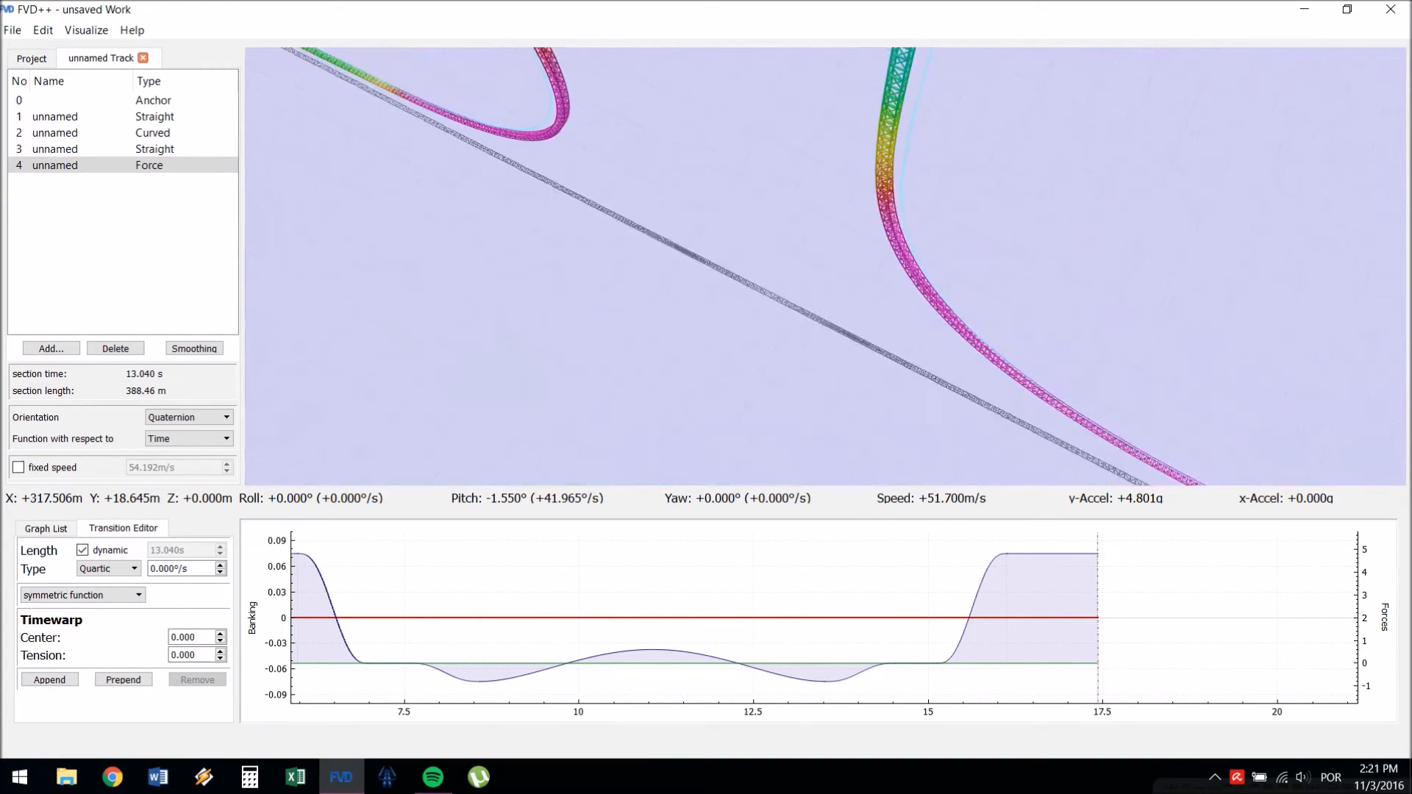
left_click_drag(735, 588, 941, 588)
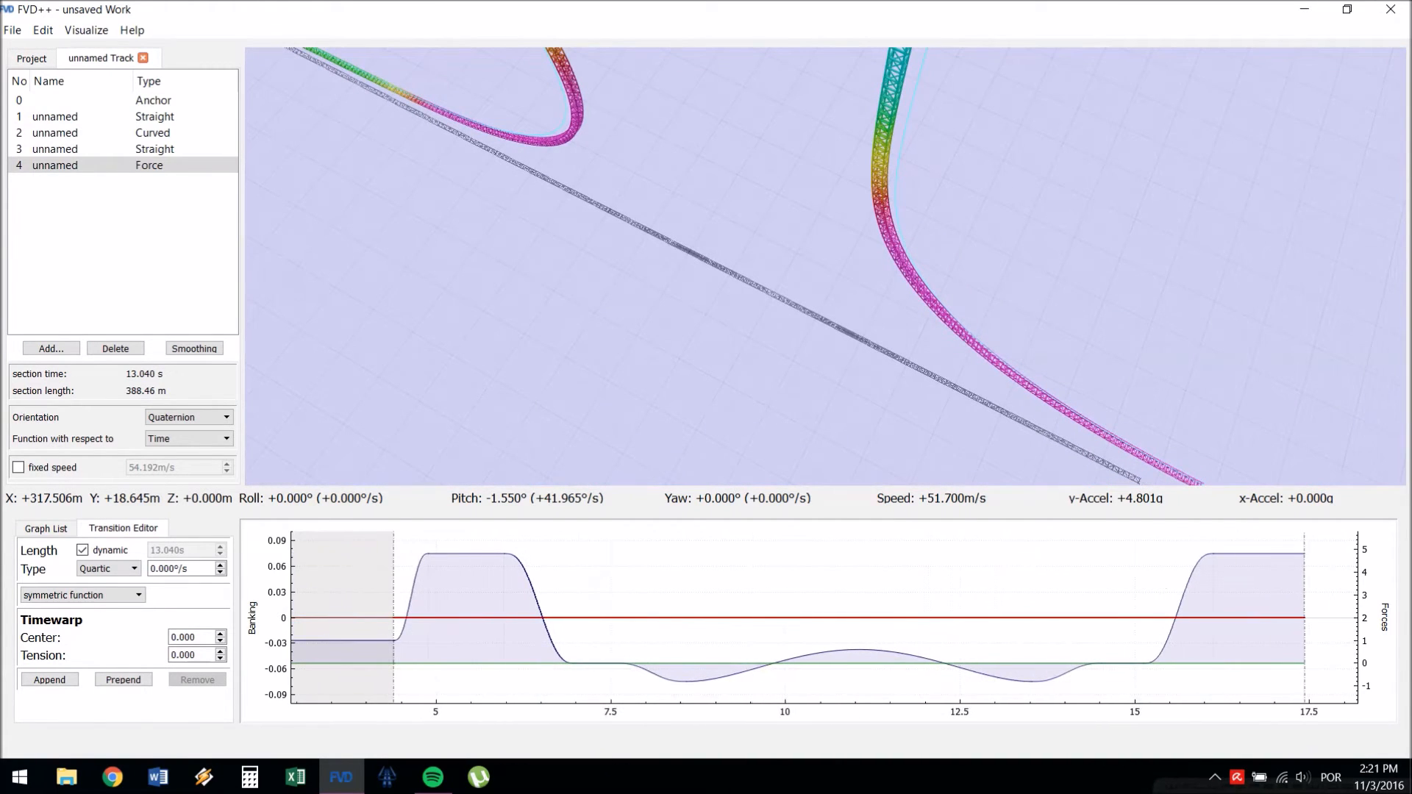
left_click(82, 550)
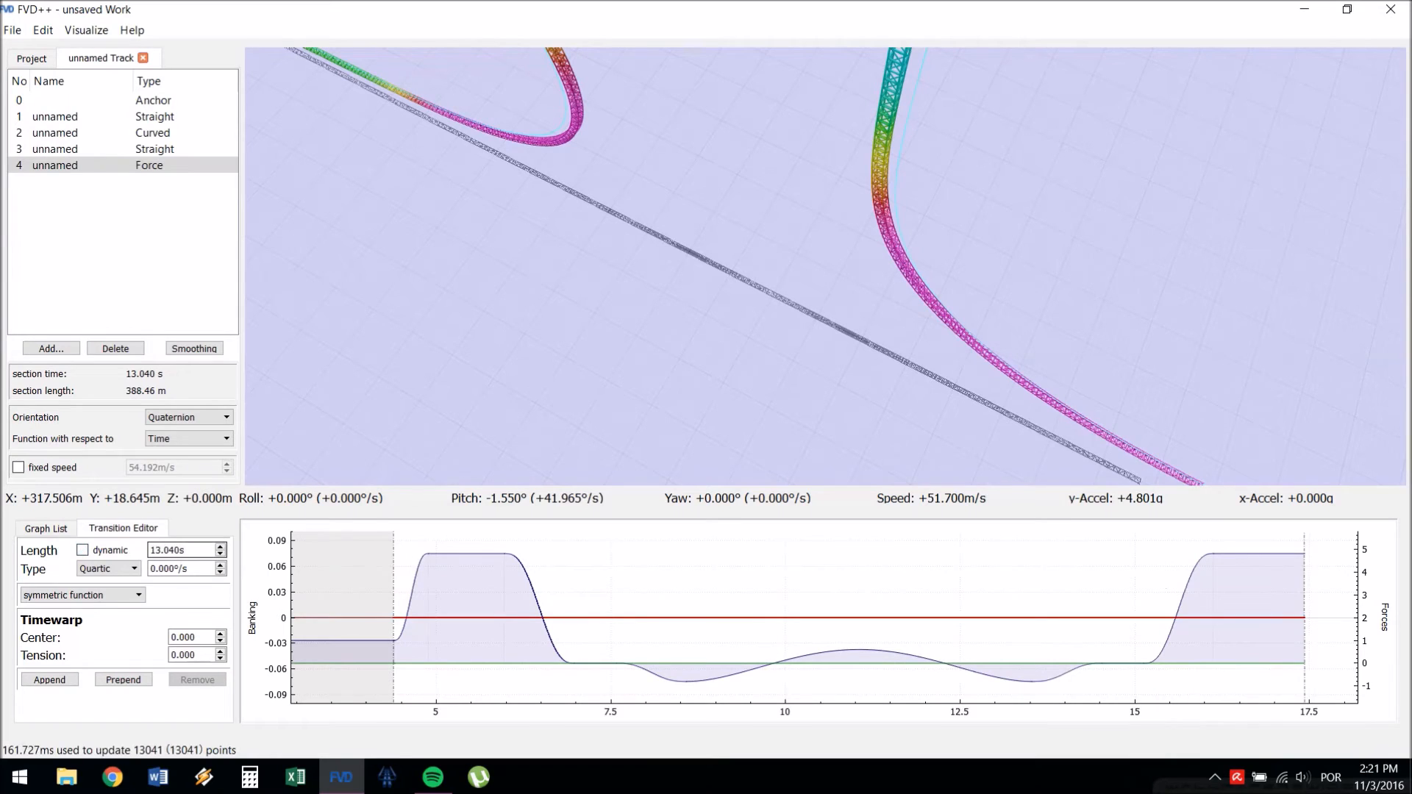
scroll(181, 550, "down", 6)
scroll(182, 550, "down", 5)
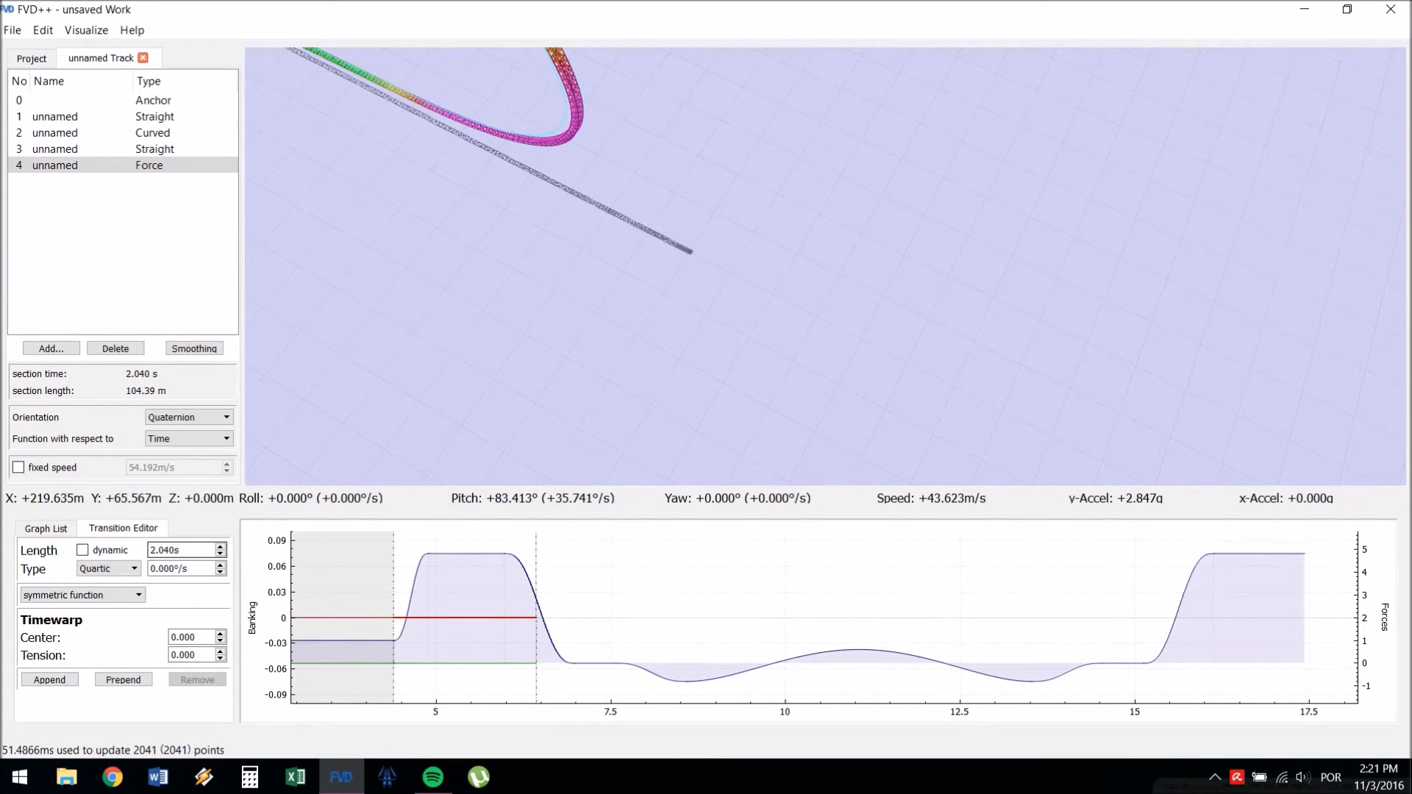
scroll(181, 550, "down", 4)
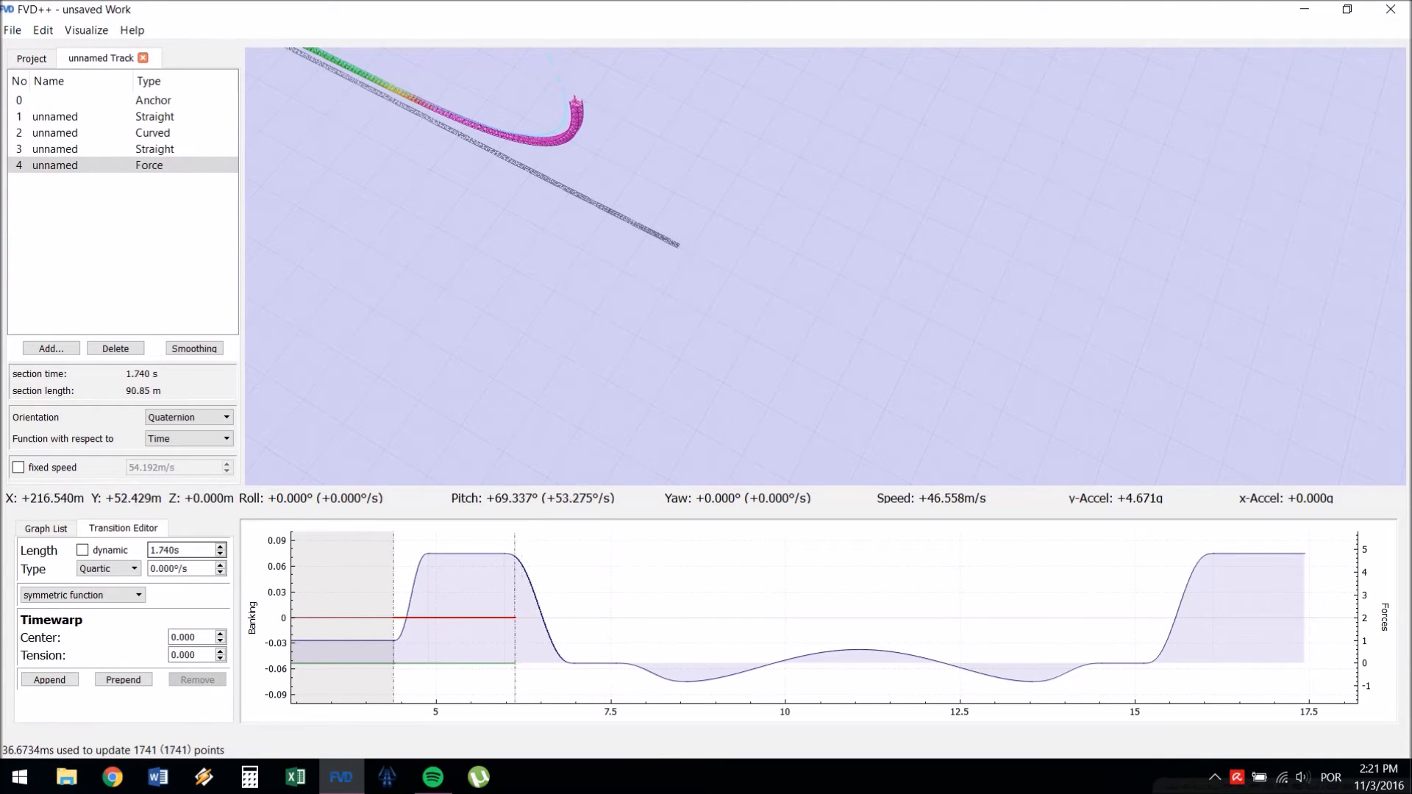
scroll(182, 550, "down", 1)
scroll(181, 550, "up", 1)
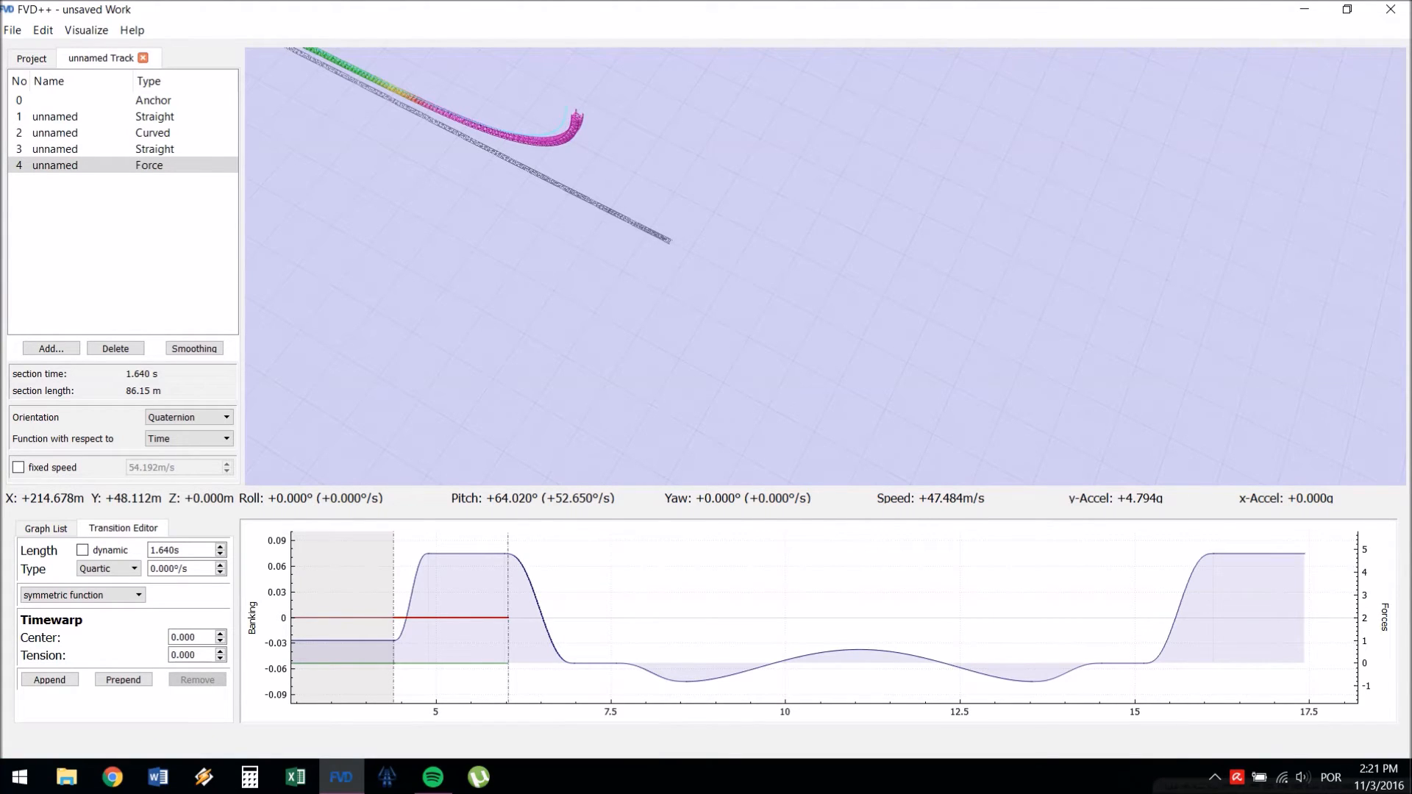
- Append a second roll transition after the 1.64 s one and set its length to 2.5 s
left_click(50, 679)
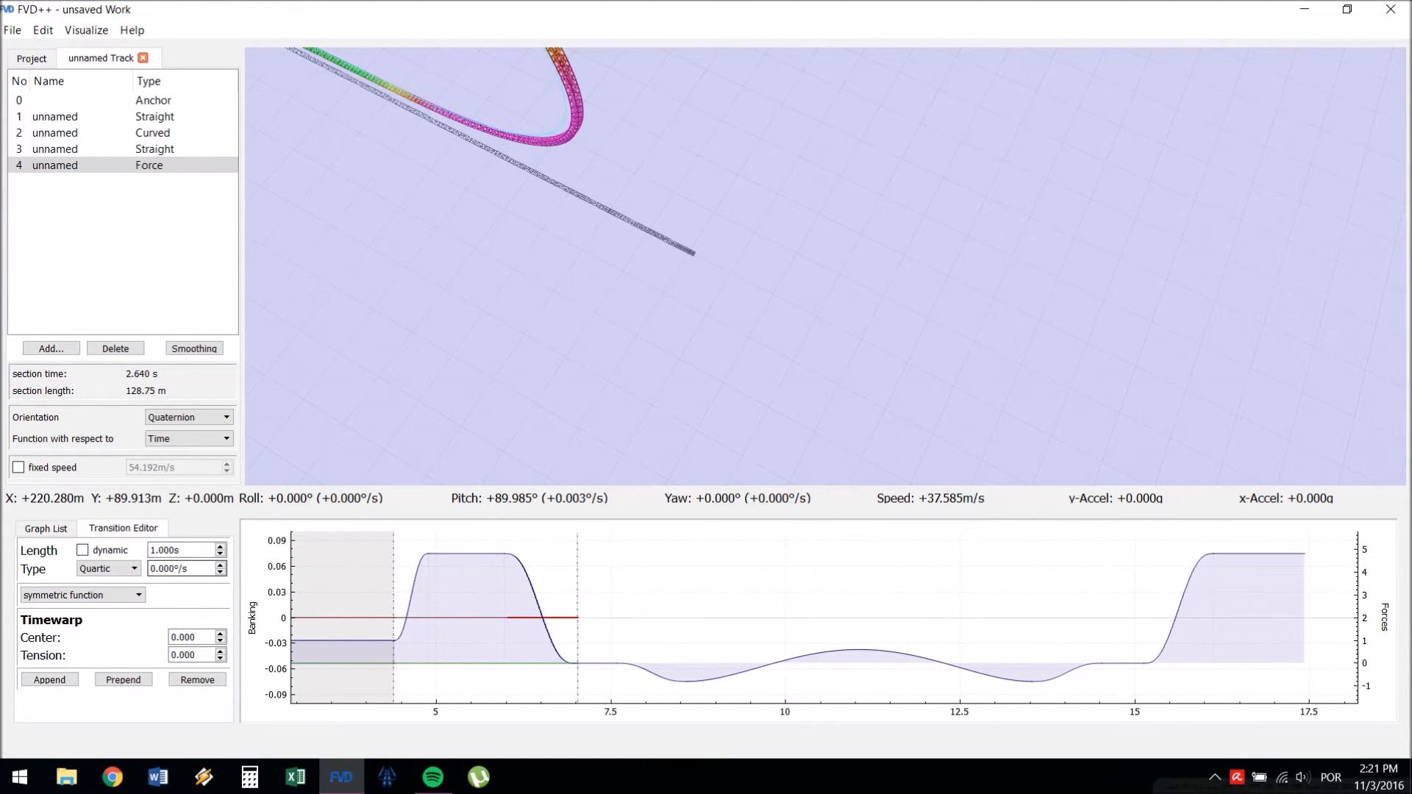
scroll(182, 550, "up", 2)
scroll(183, 550, "up", 13)
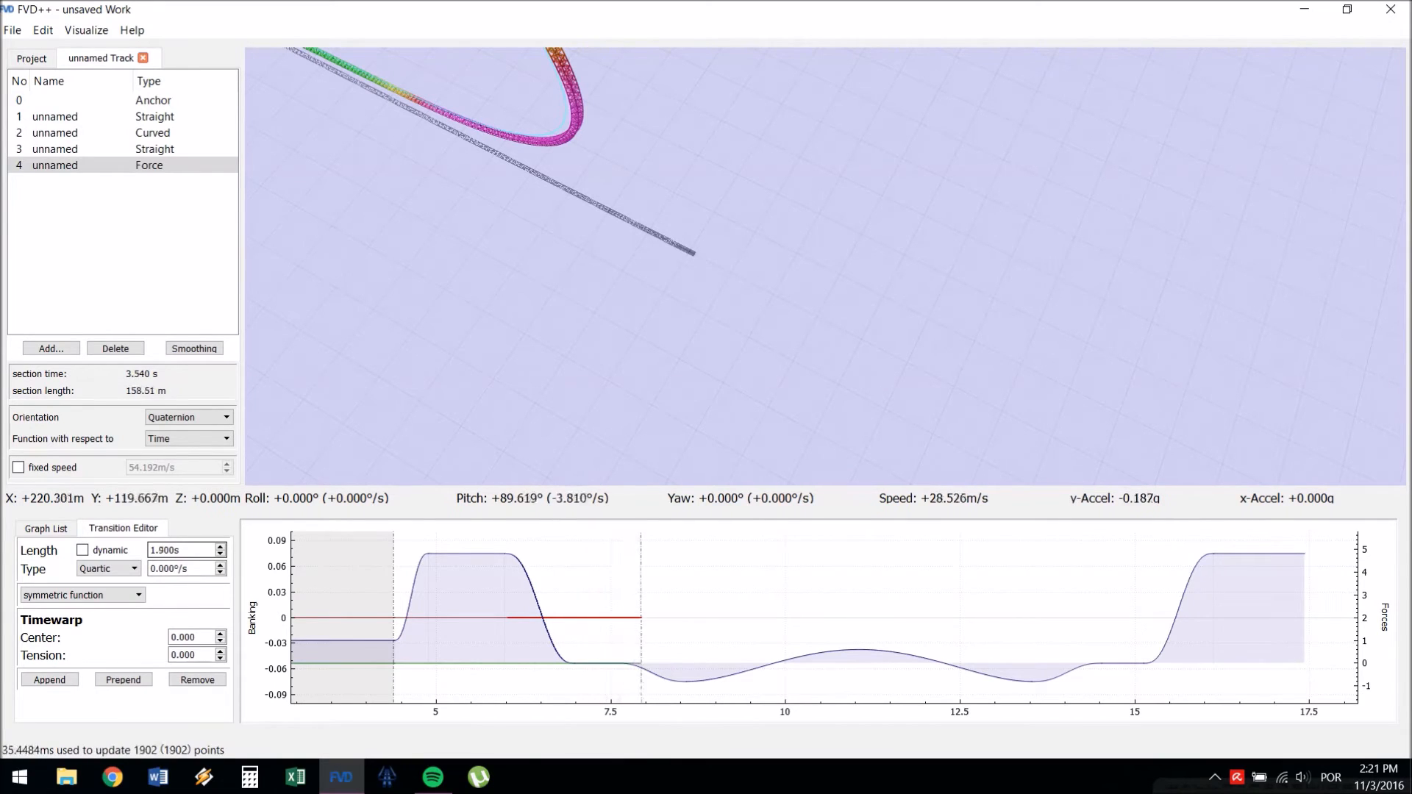
scroll(182, 550, "up", 1)
scroll(182, 550, "down", 1)
left_click_drag(471, 353, 390, 316)
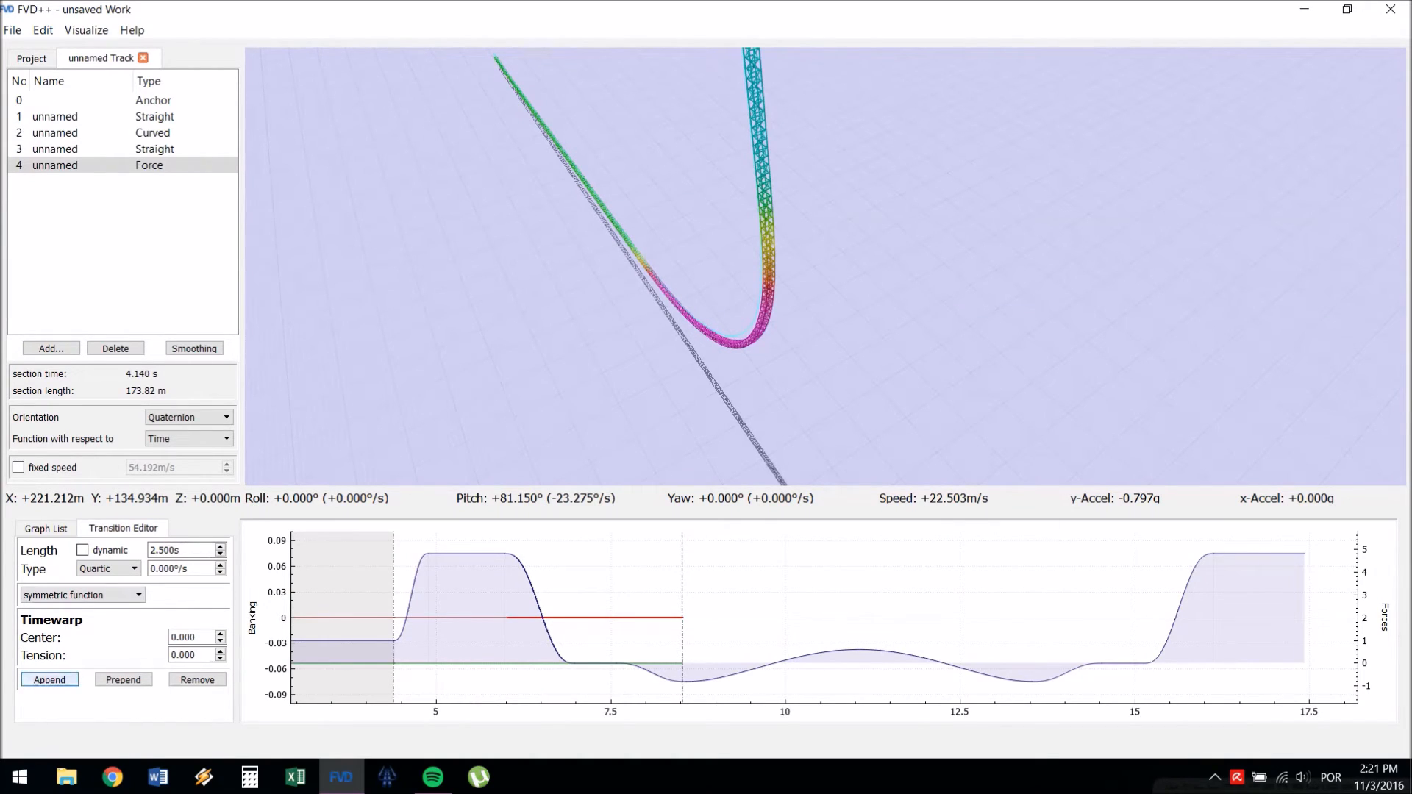
- Append a third roll transition after the 2.5 s one and make its length dynamic
left_click(49, 679)
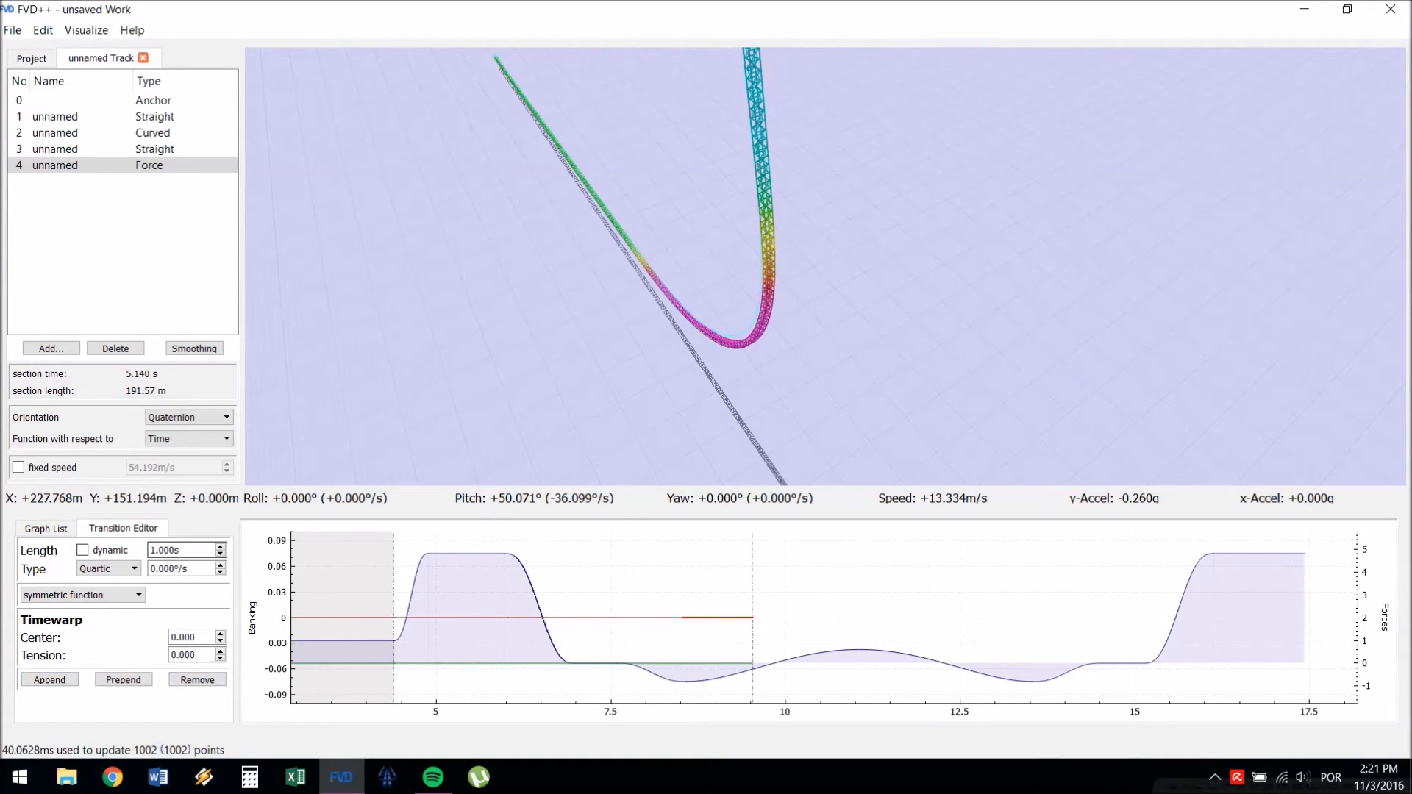
left_click(82, 550)
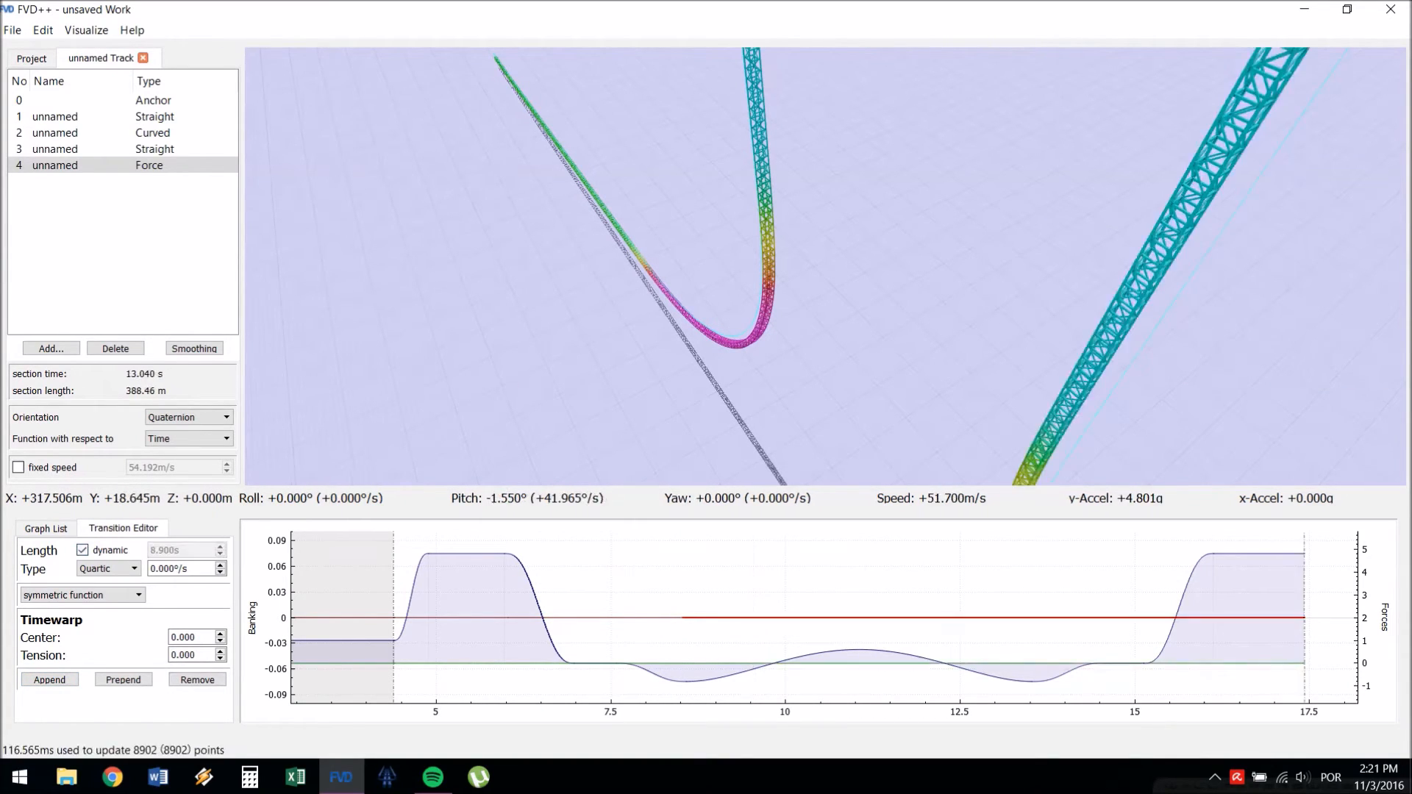
left_click(81, 550)
- Set the roll rate of the 2.5 s Quartic symmetric roll transition to -68°/s
left_click_drag(824, 265, 743, 309)
key("d")
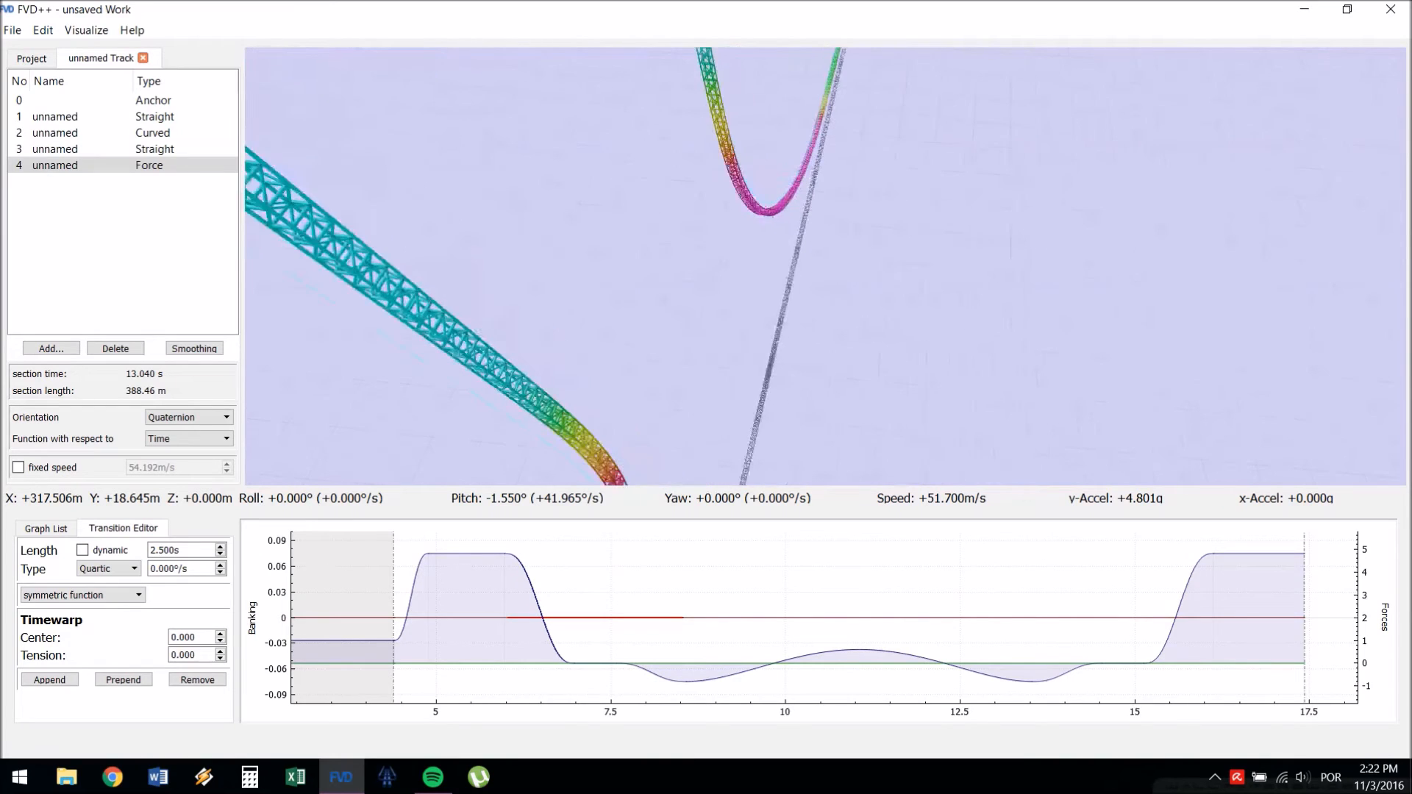
key("d")
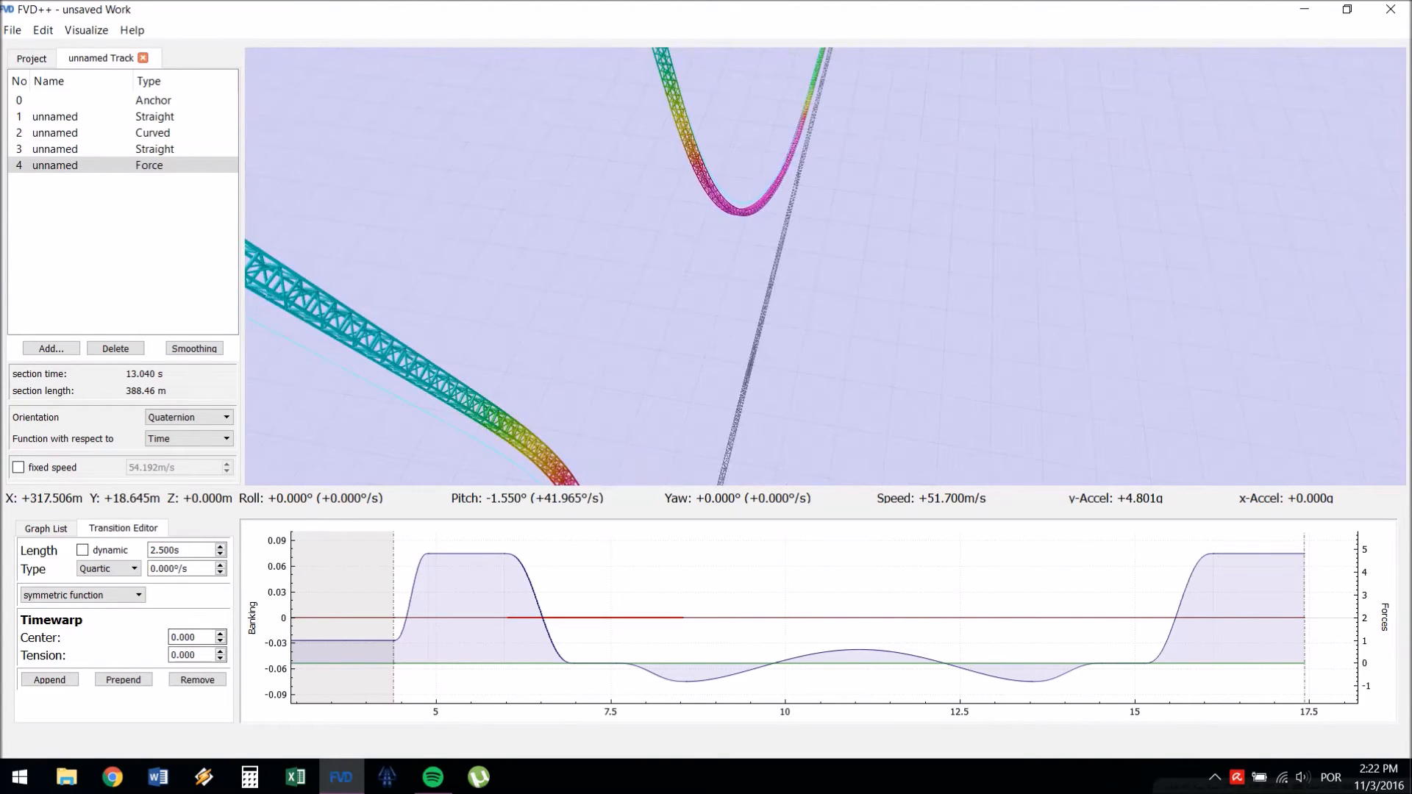
type("-7")
key("Return")
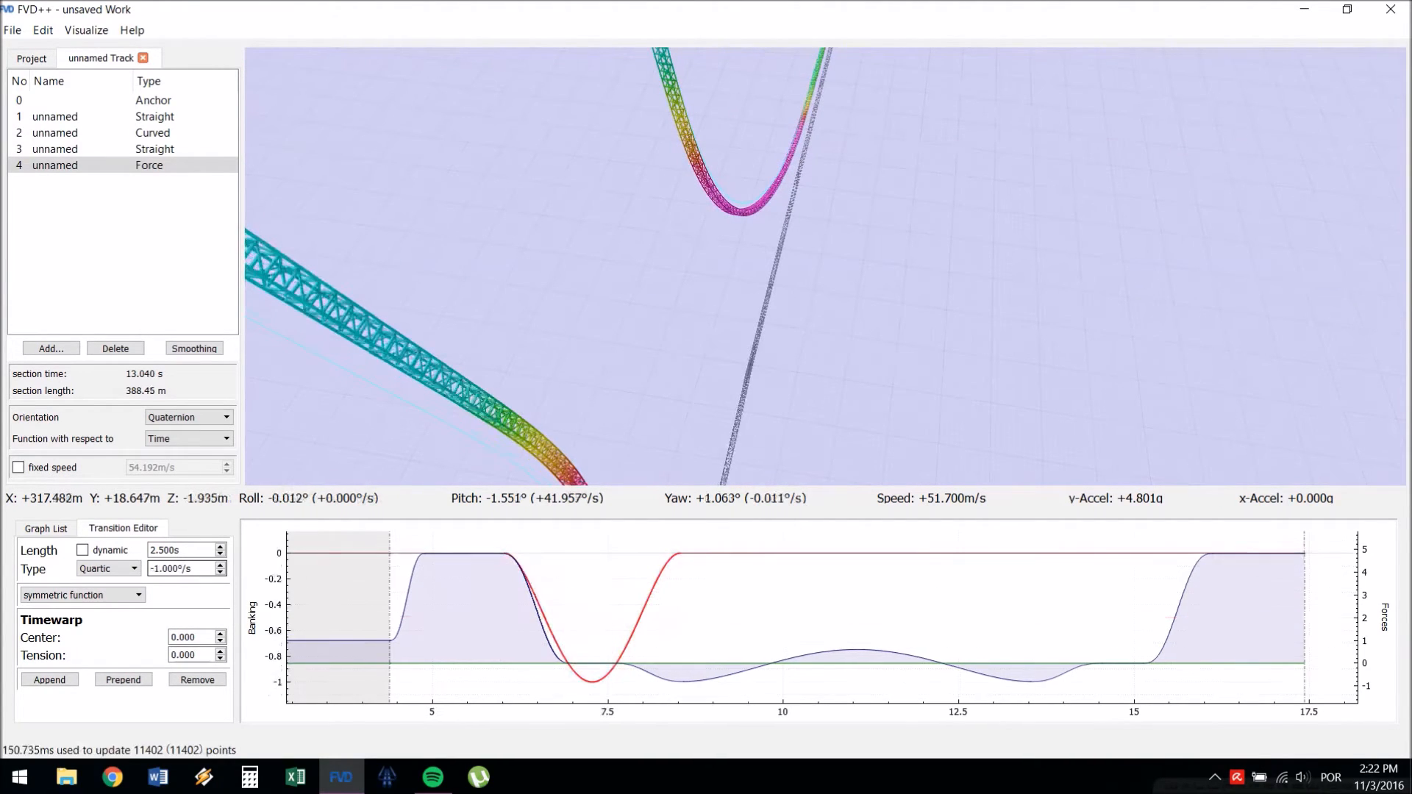
key("Down")
key("Down")
key("Down")
key("Down")
key("Down")
key("Down")
key("Down")
key("Down")
key("Down")
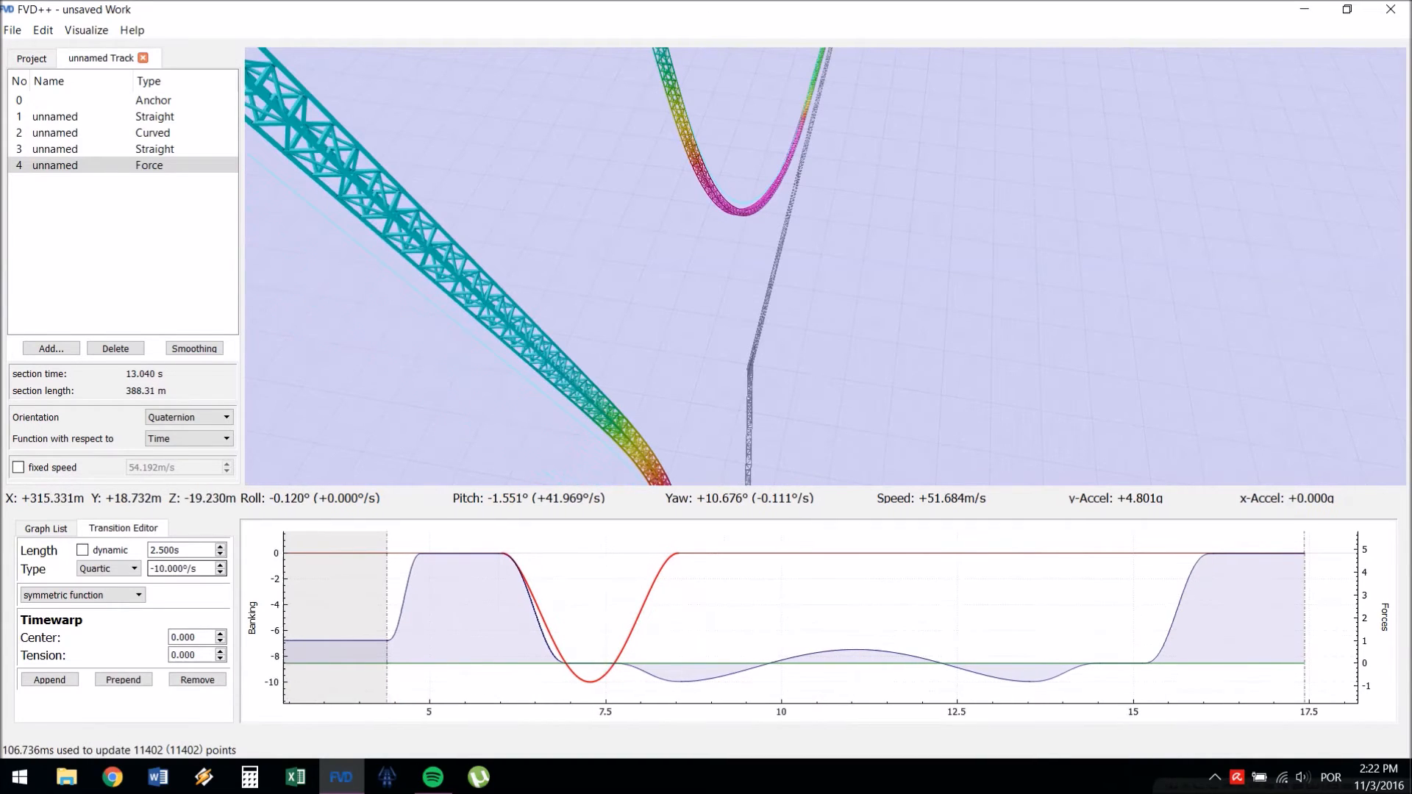
key("Down")
key("Down")
key("Down")
key("Down")
key("Down")
key("Down")
key("Down")
key("Down")
key("Down")
key("Down")
key("Down")
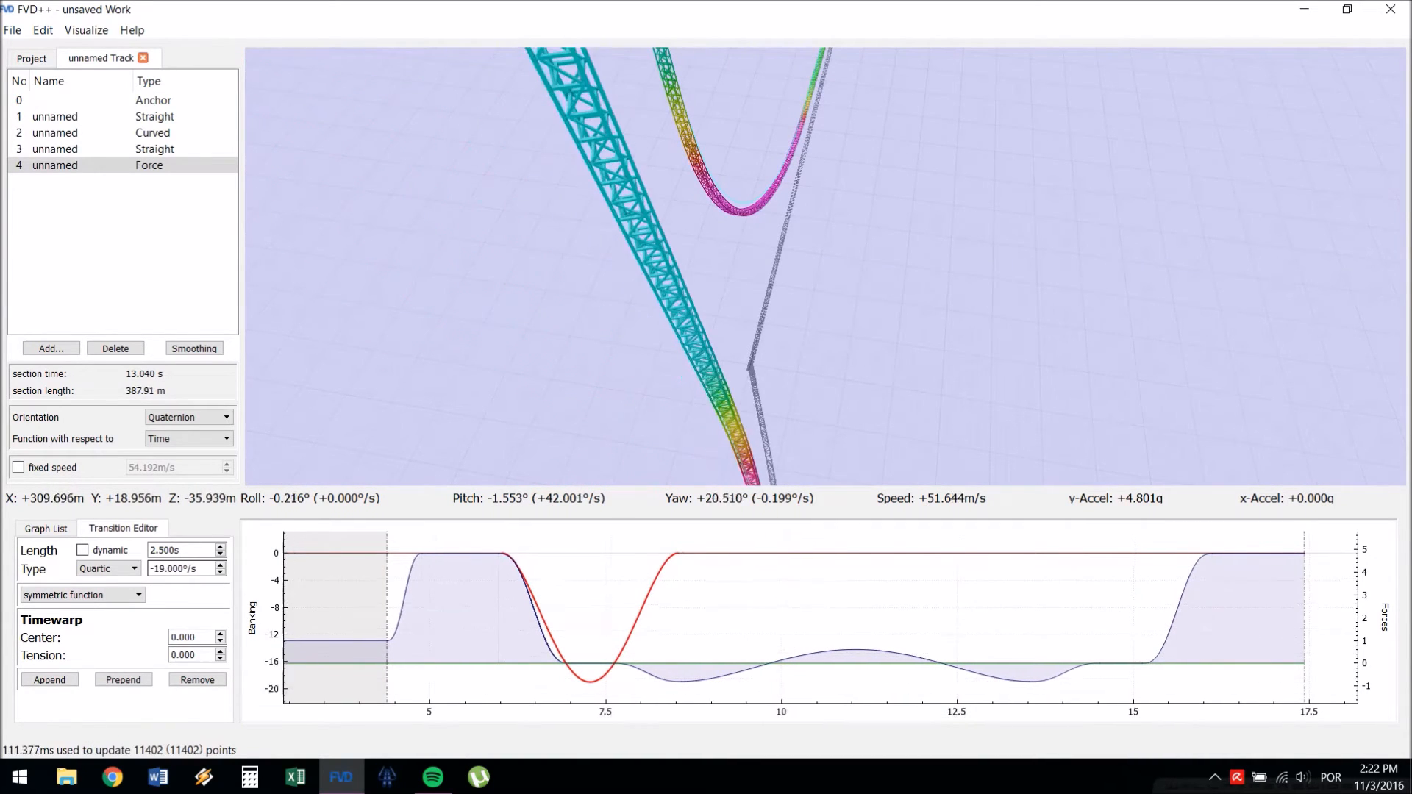
key("Down")
key("Down")
key("Down")
key("Down")
key("Down")
key("Down")
key("Down")
key("Down")
key("Down")
key("Down")
key("Down")
key("Down")
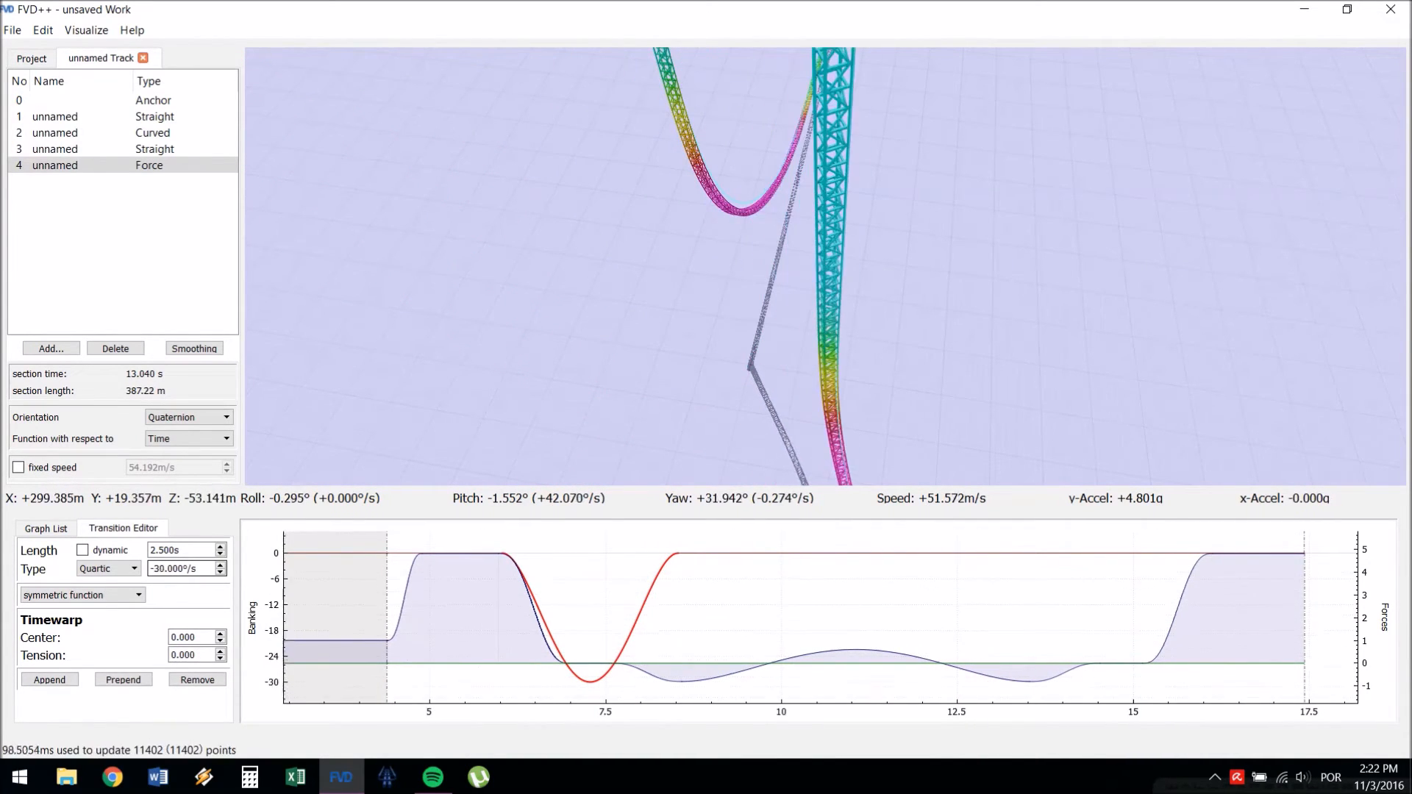
key("Down")
key("Down")
key("Down")
key("Down")
key("Down")
key("Down")
key("Down")
key("Down")
key("Down")
key("Down")
key("Down")
key("Down")
key("Down")
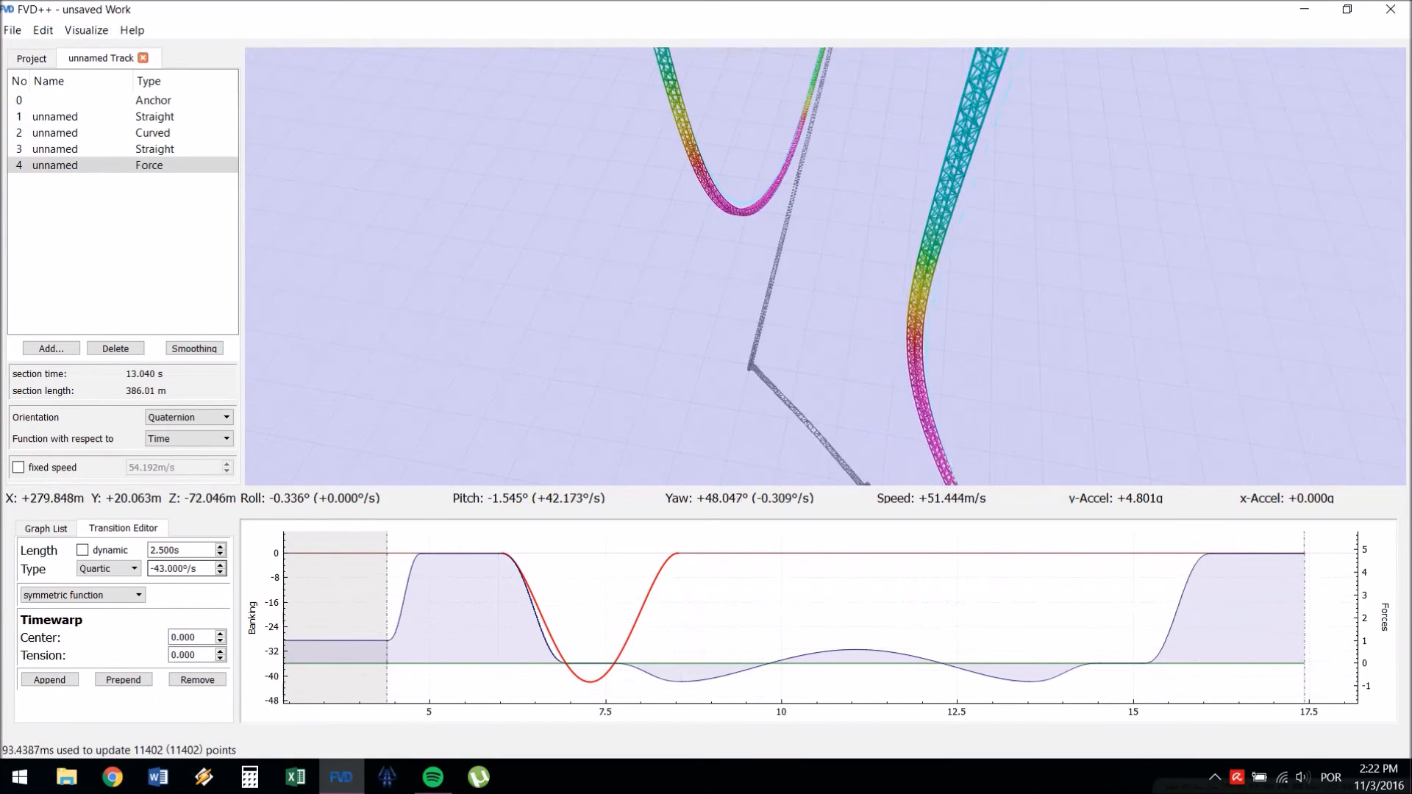
key("Down")
key("Down")
key("Down")
key("Down")
key("Down")
key("Down")
key("Down")
key("Down")
key("Down")
key("Down")
key("Down")
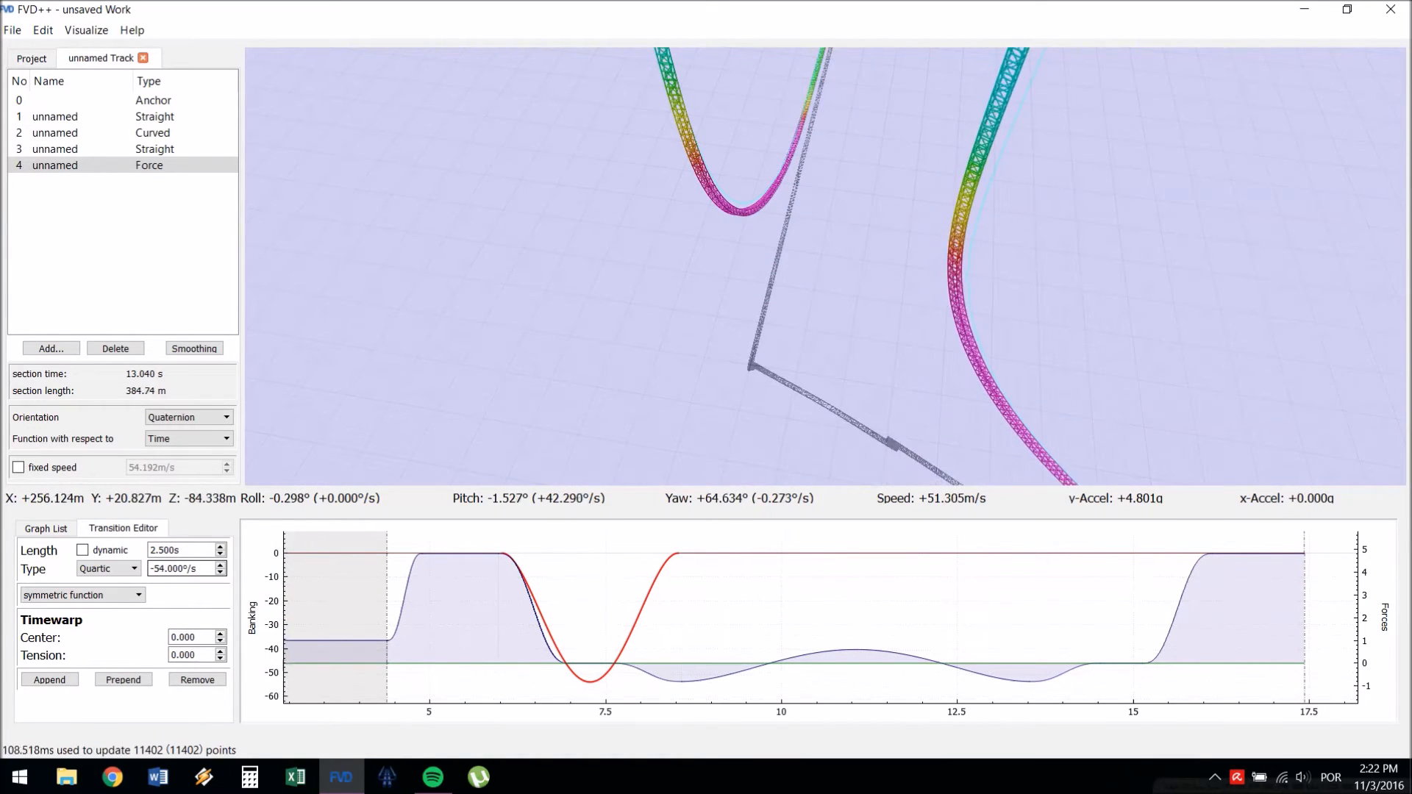
key("Down")
key("Down")
key("Down")
key("Down")
key("Down")
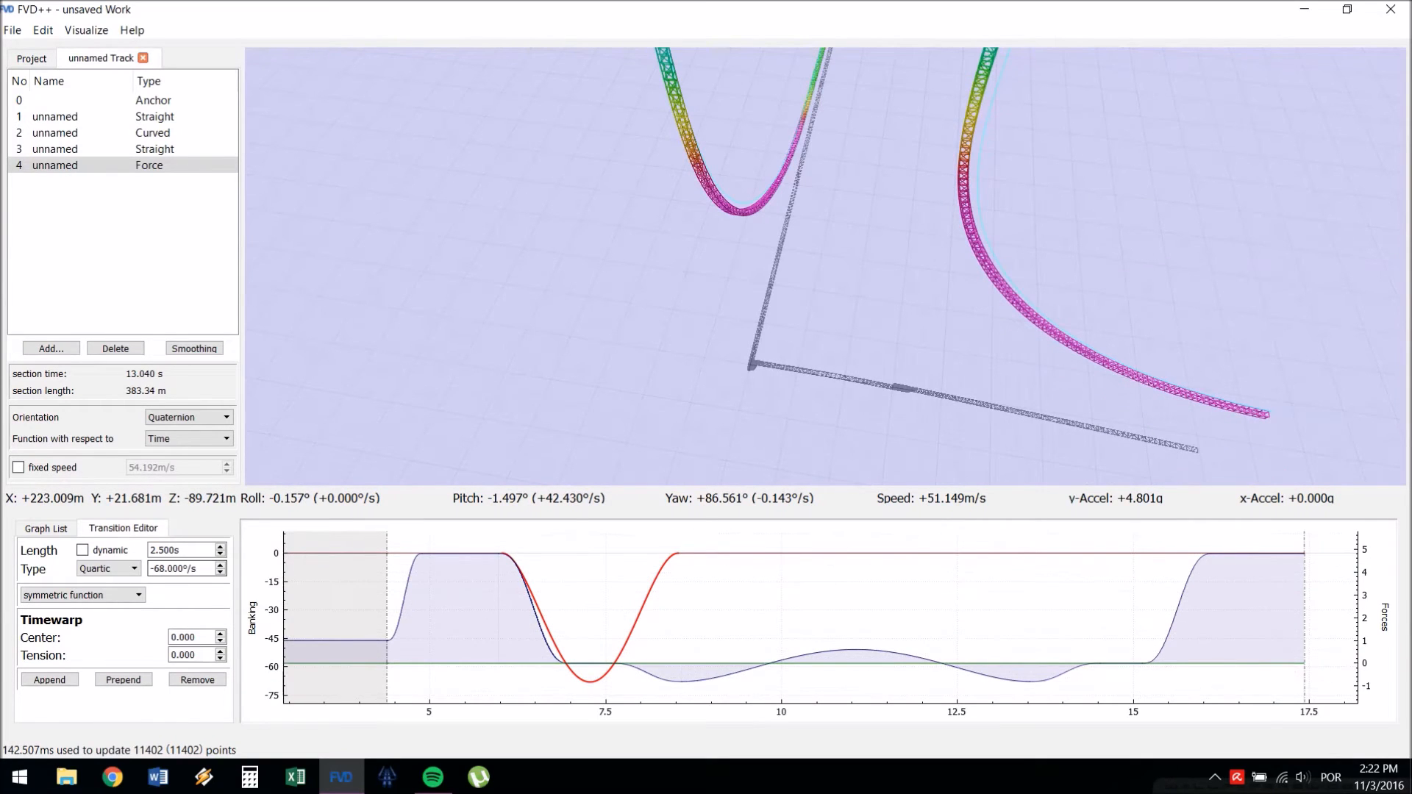
key("w")
key("w")
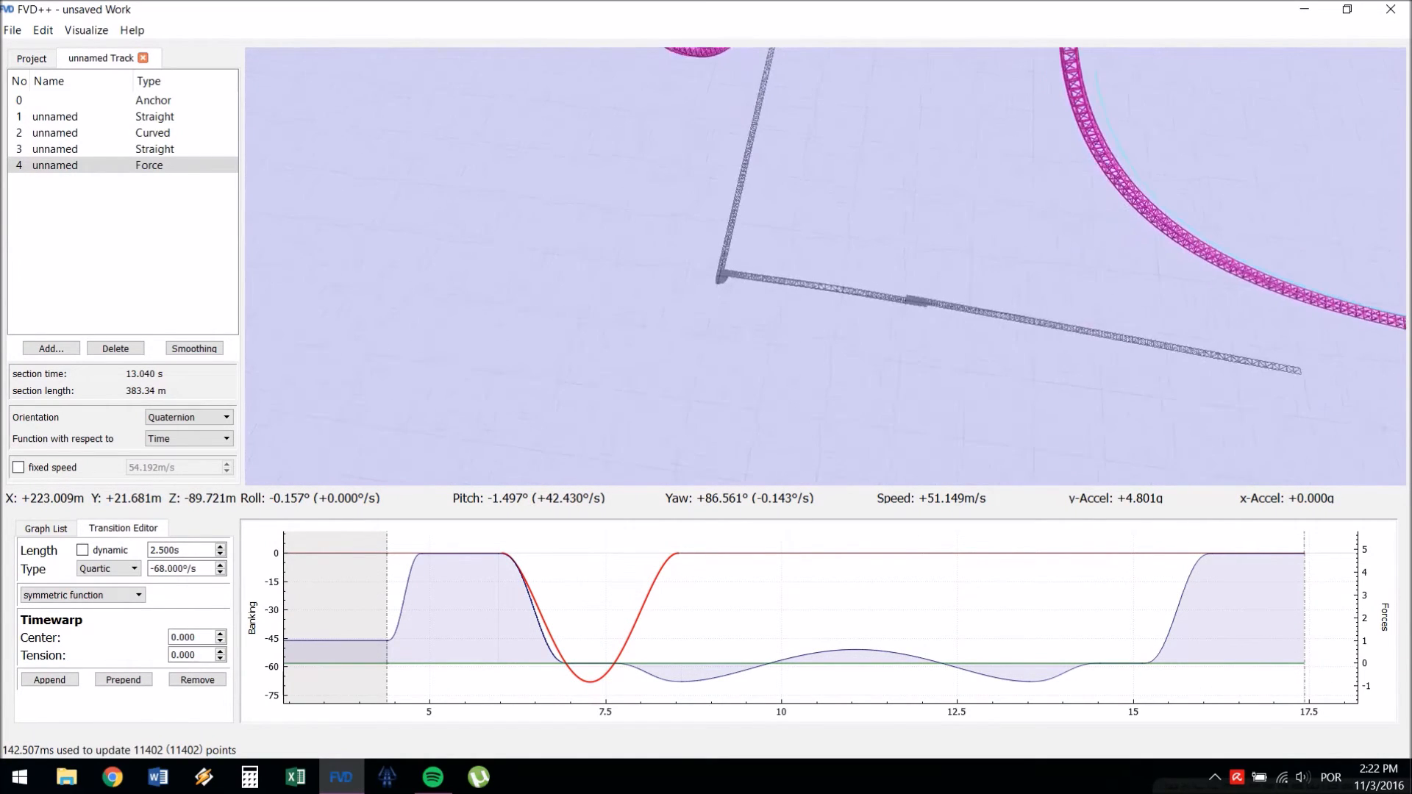
- Lengthen the -68°/s roll transition to 2.54 s to square the exit direction with the entry track
key("w")
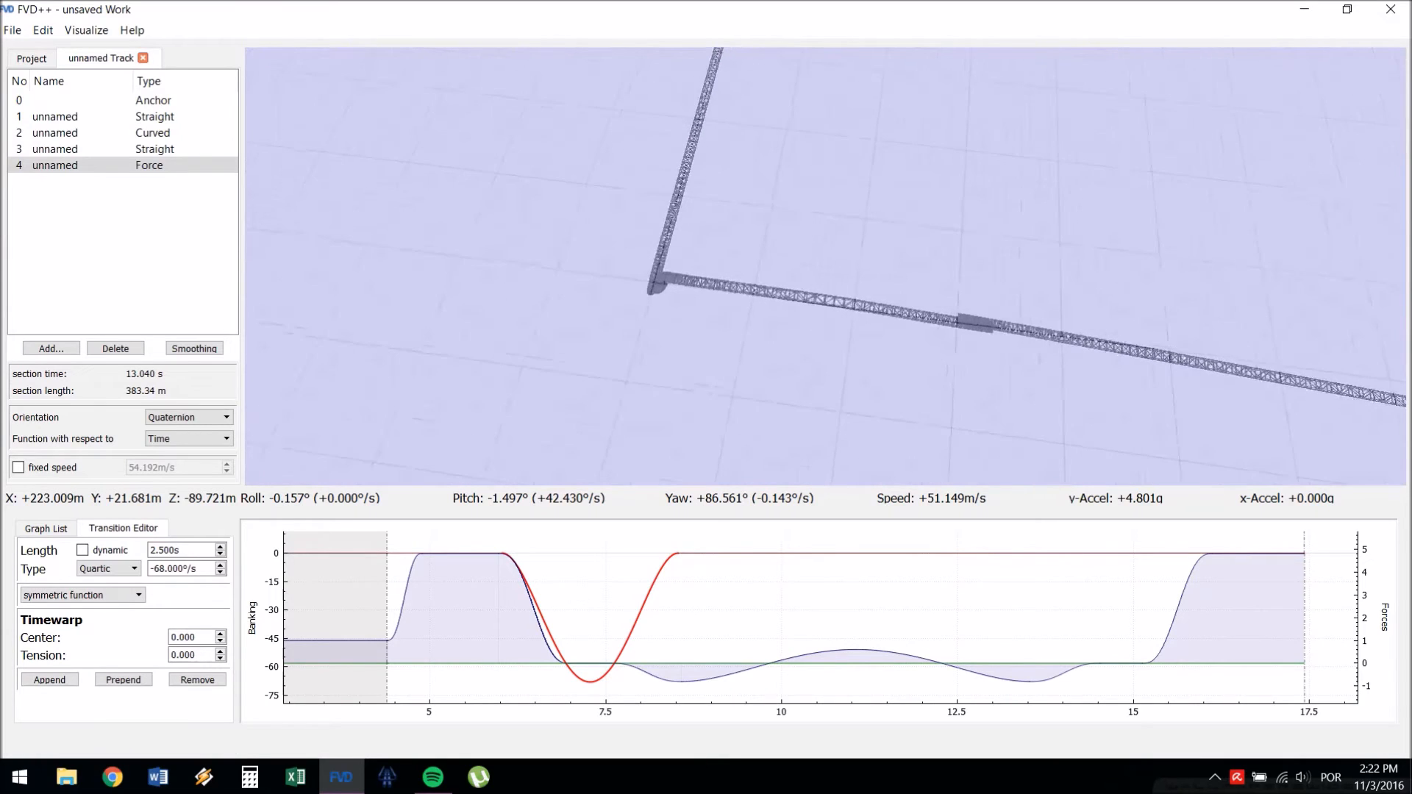
key("w")
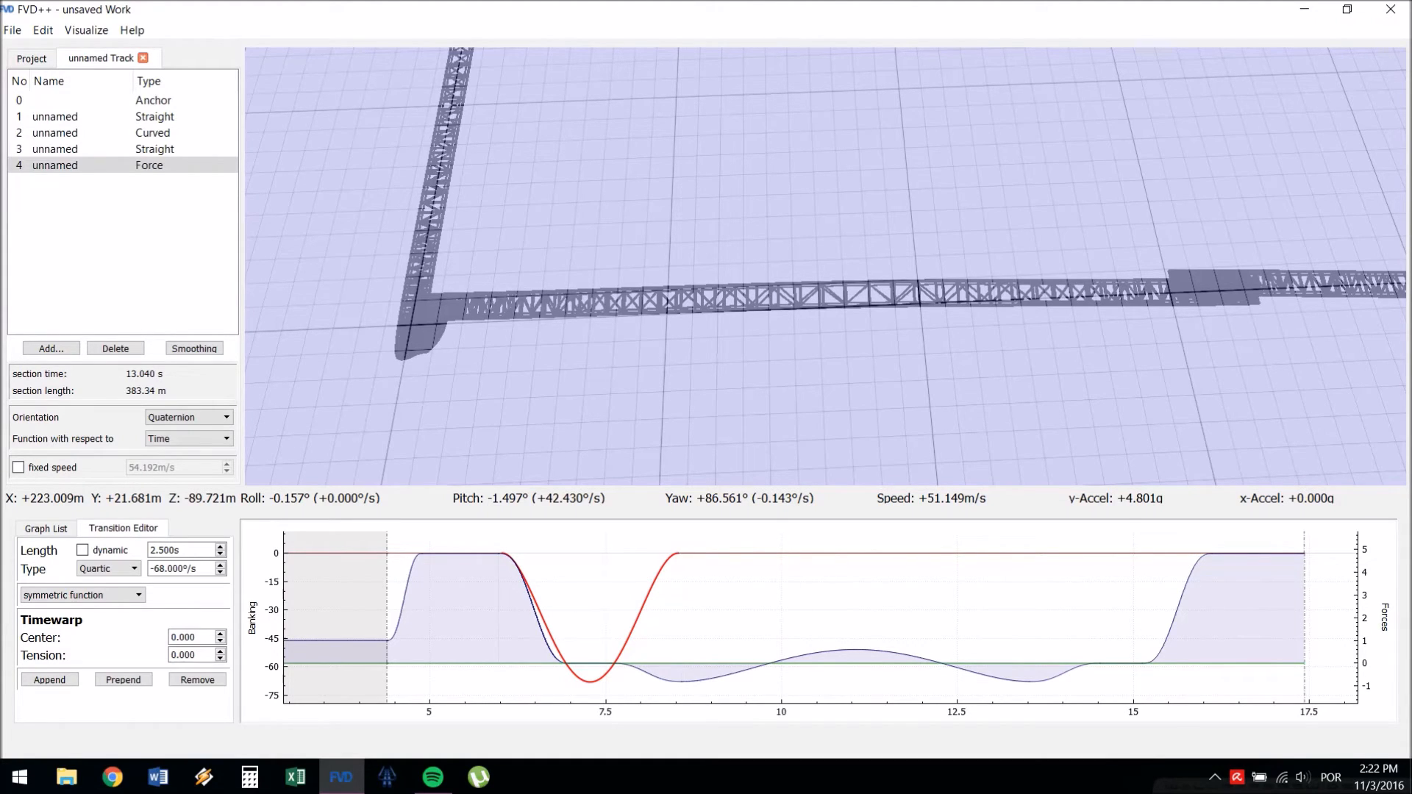
key("Up")
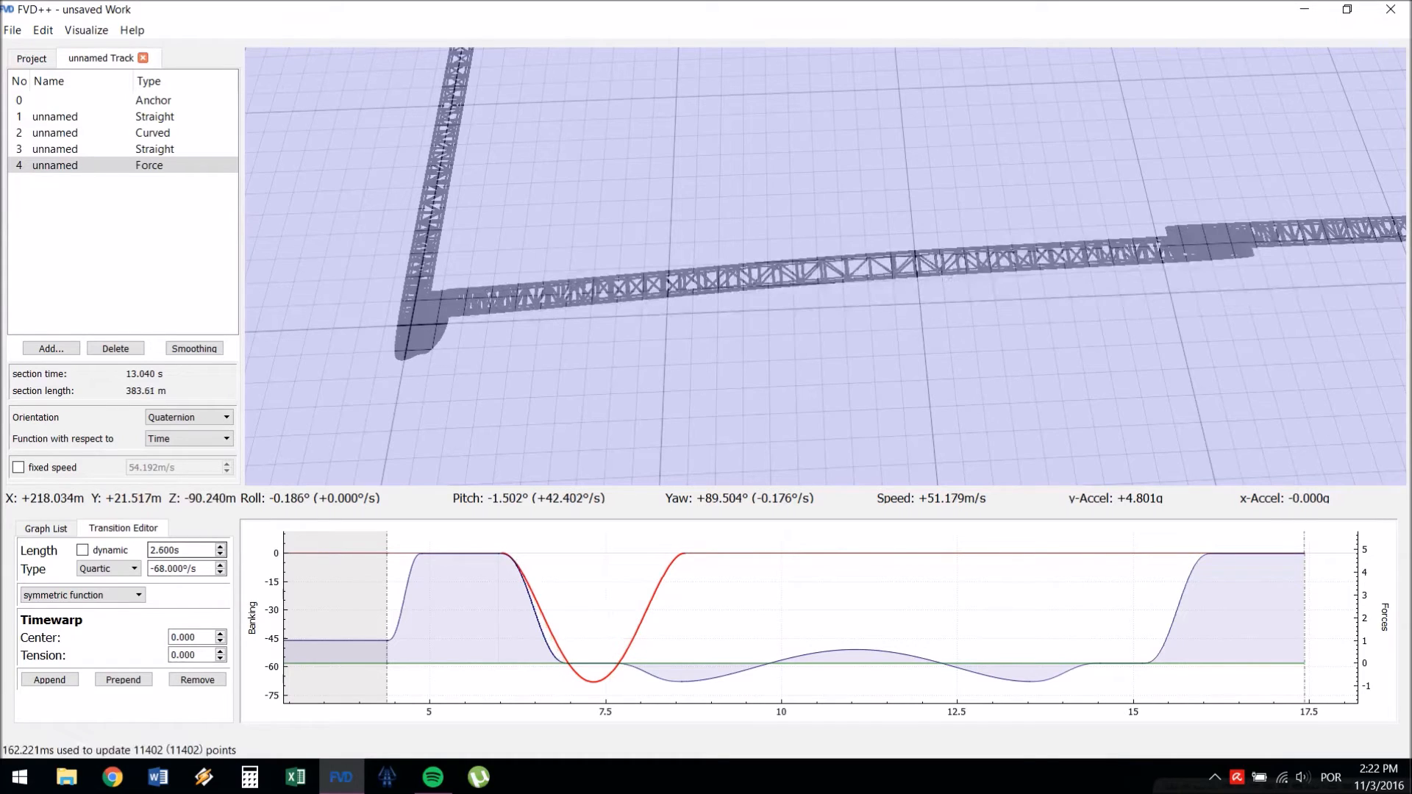
key("Down")
key("Up")
key("Up")
key("Up")
key("Up")
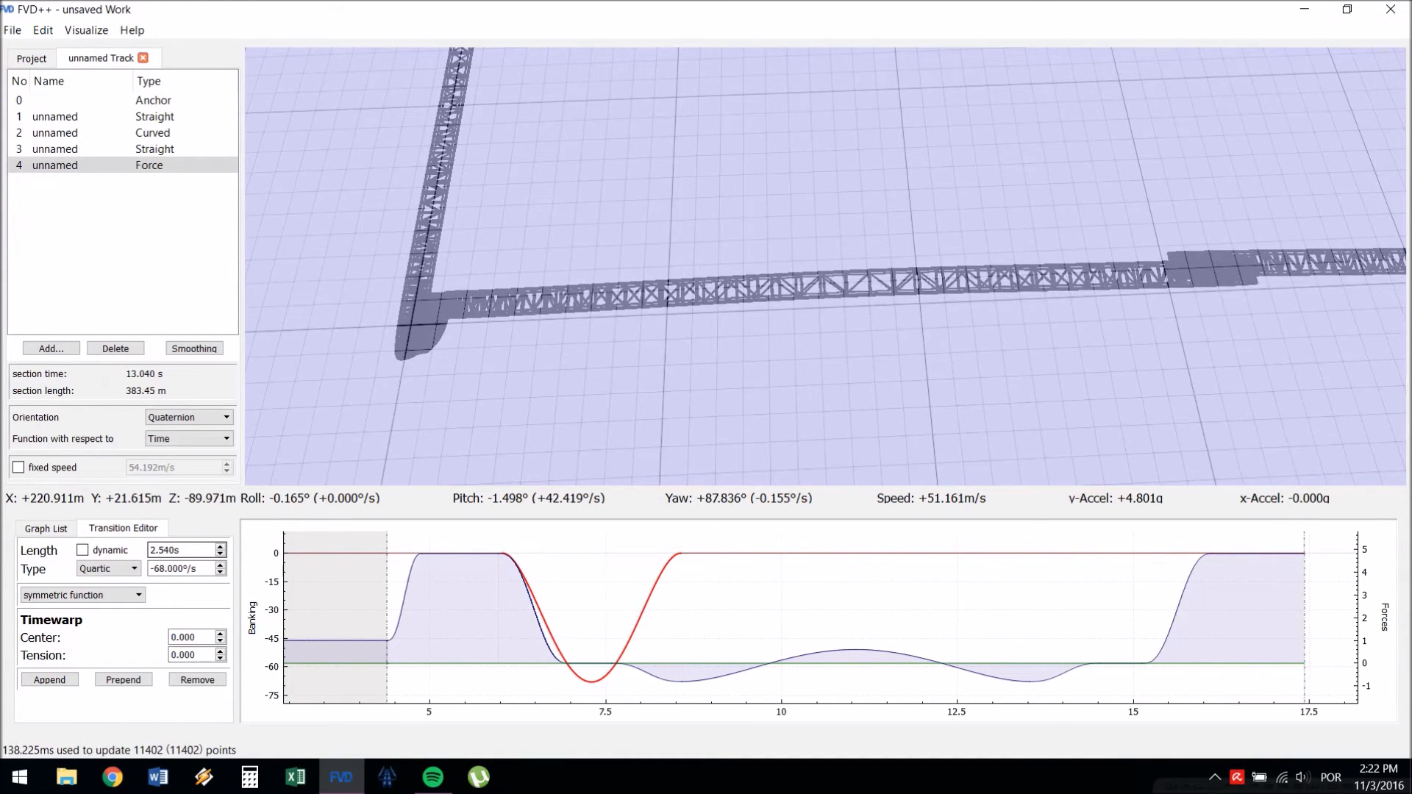
- Examine the twisted climb, the hilltop and the track's ground shadow from several angles to check alignment
left_click_drag(825, 266, 838, 77)
right_click_drag(838, 266, 838, 139)
left_click_drag(838, 139, 743, 467)
key("d")
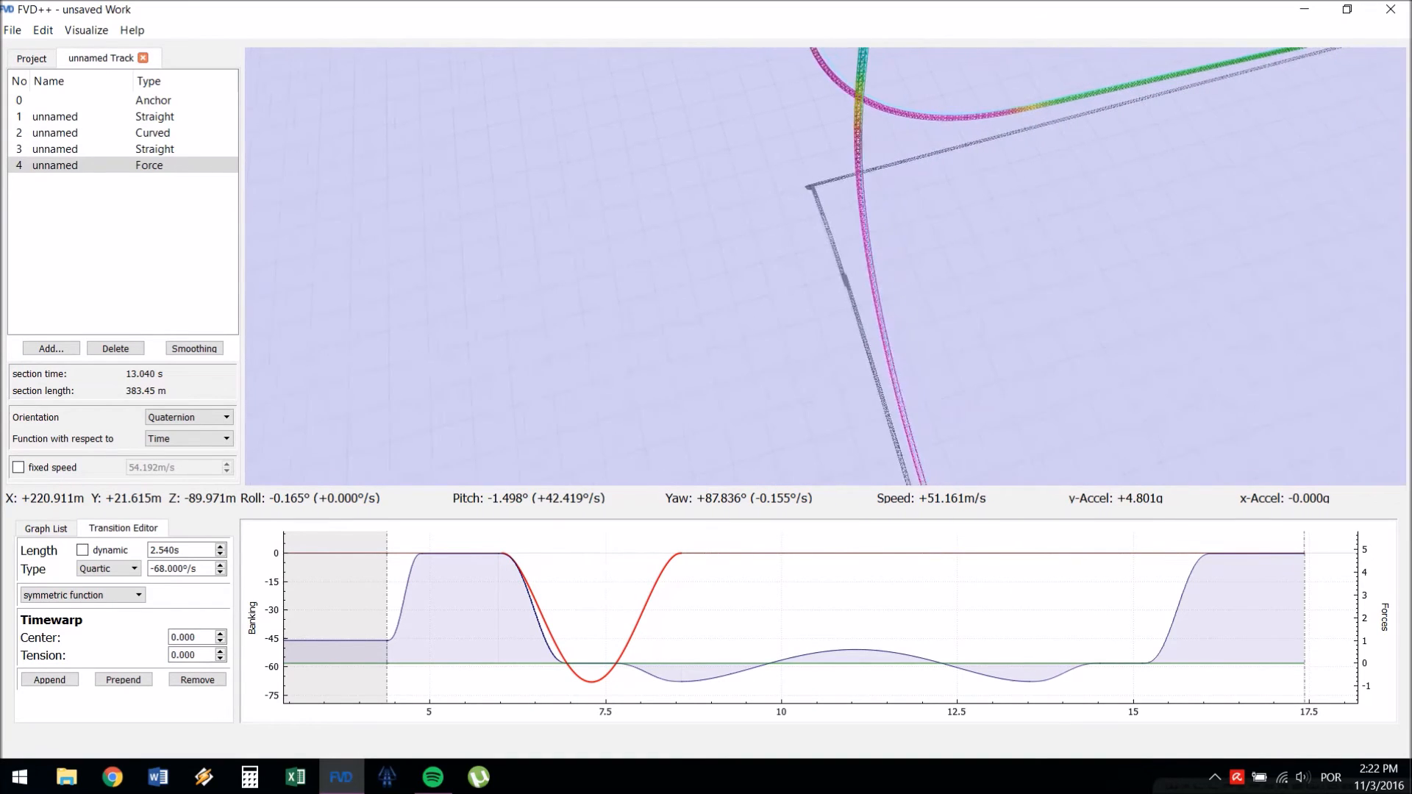
key("d")
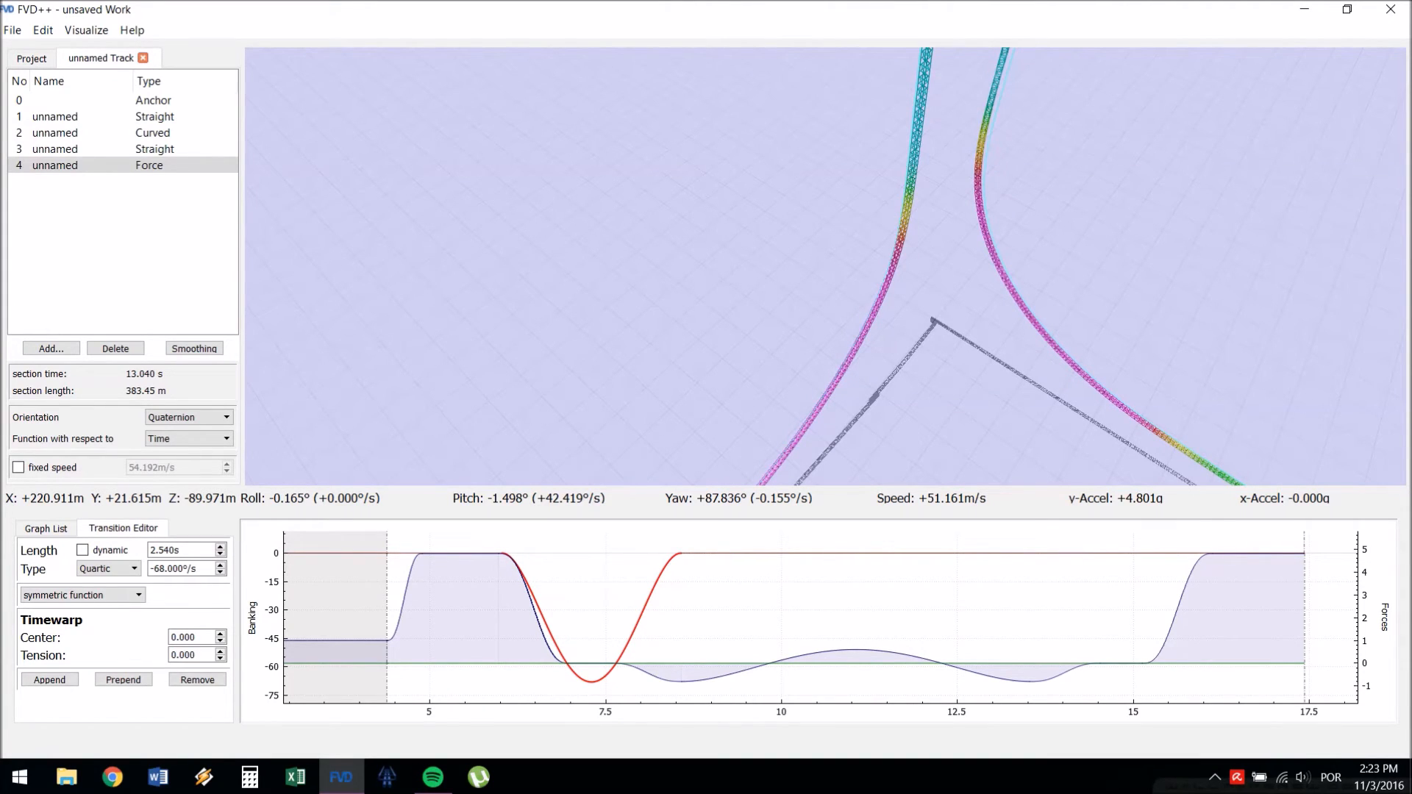
left_click_drag(825, 323, 765, 217)
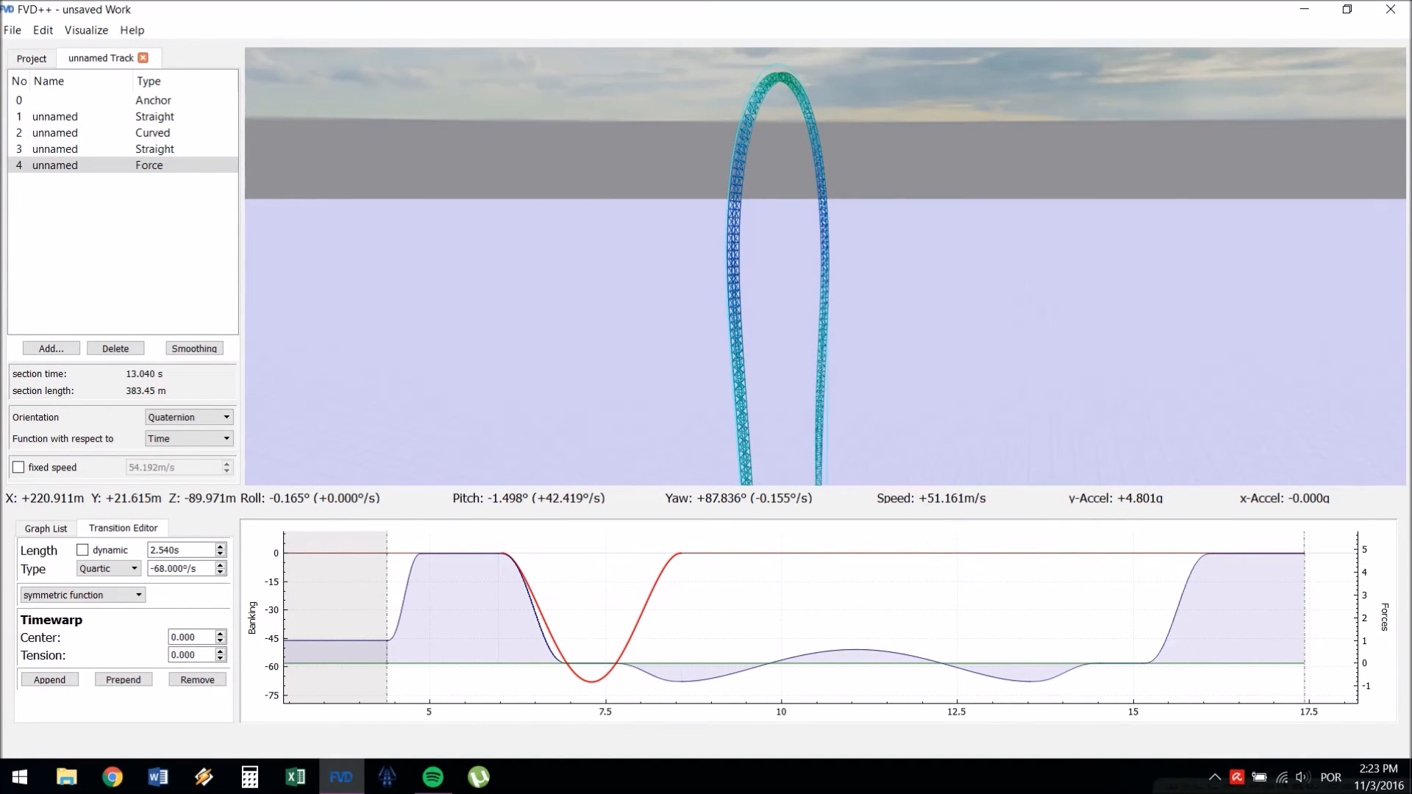
left_click_drag(825, 266, 797, 434)
key("w")
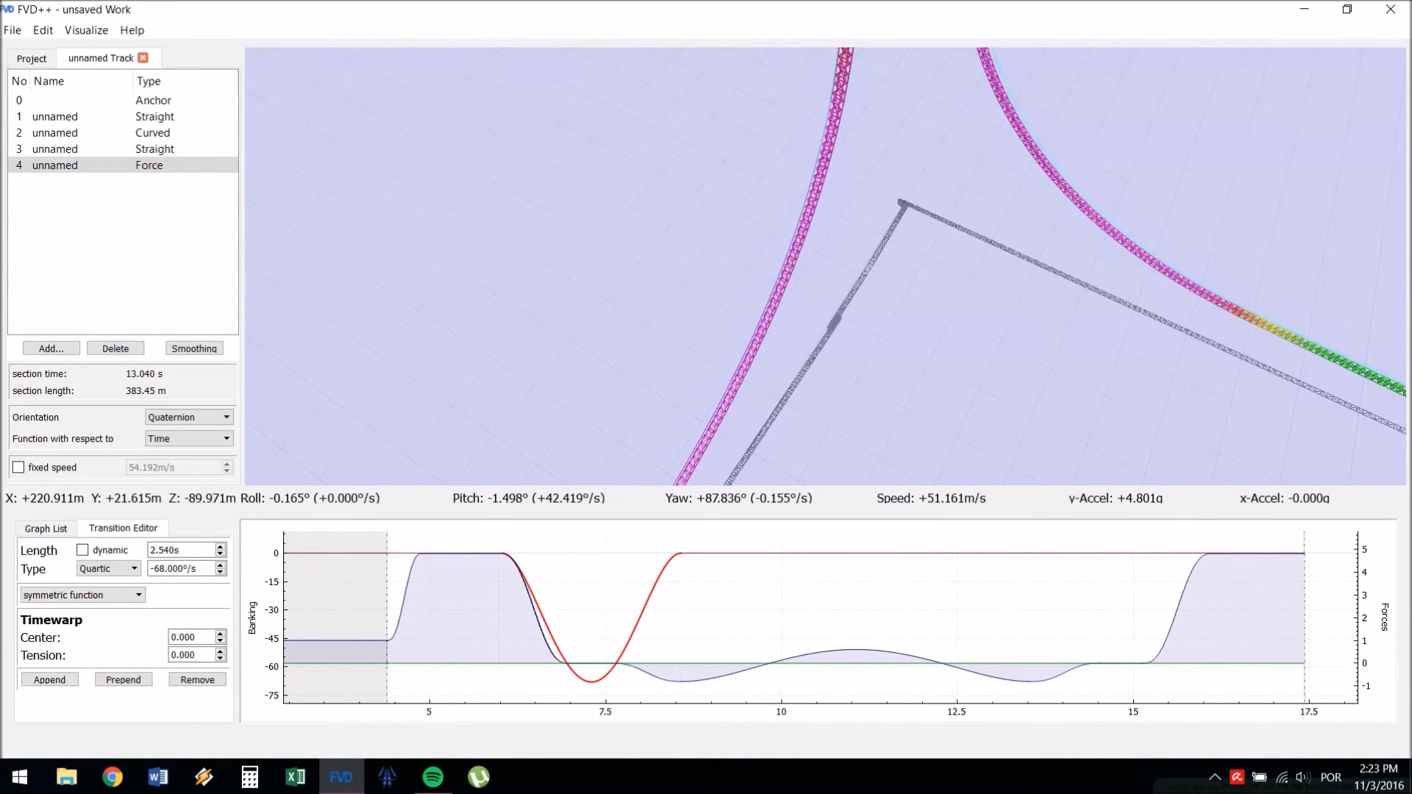
- Turn off the dynamic length of the third roll transition and shorten it to 4.26 s
left_click(83, 549)
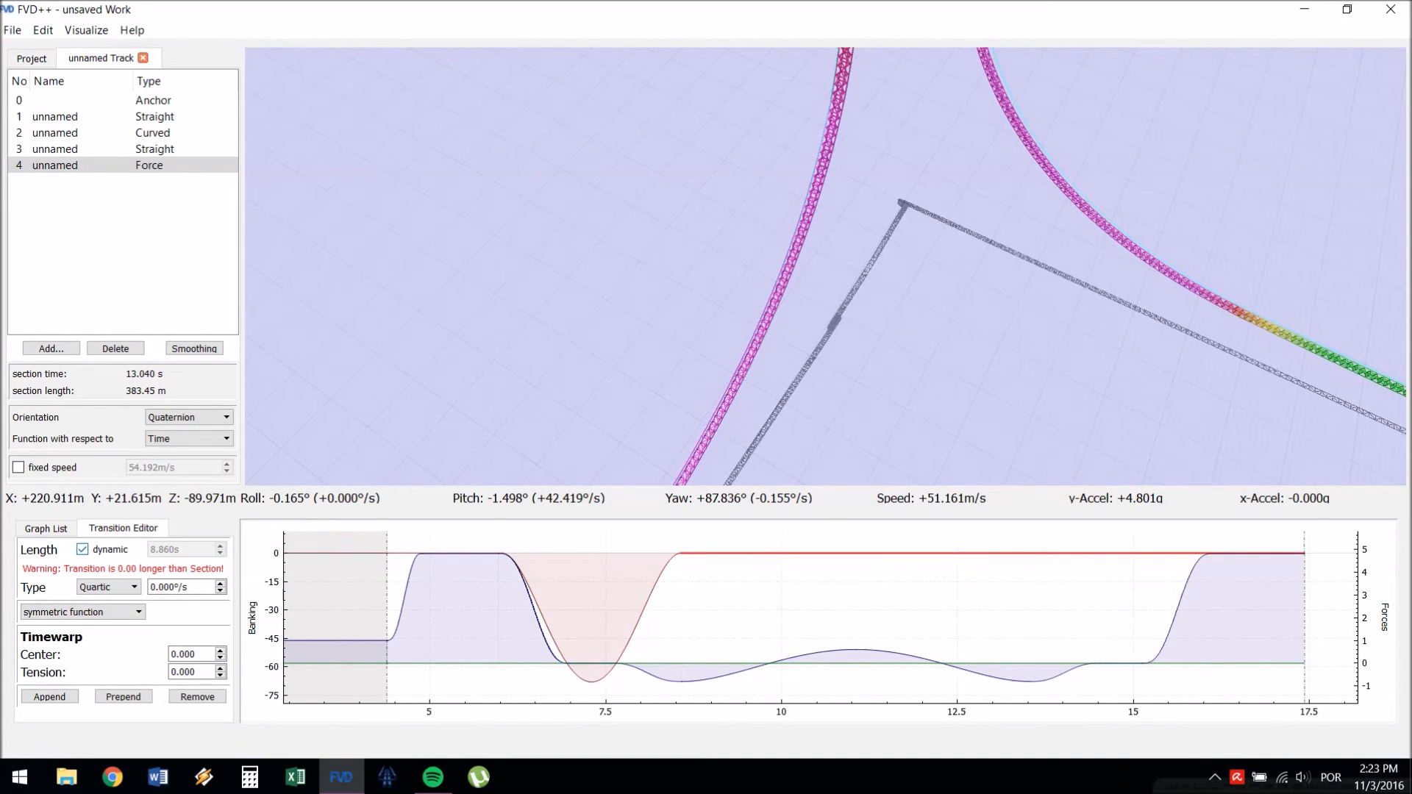
left_click(82, 549)
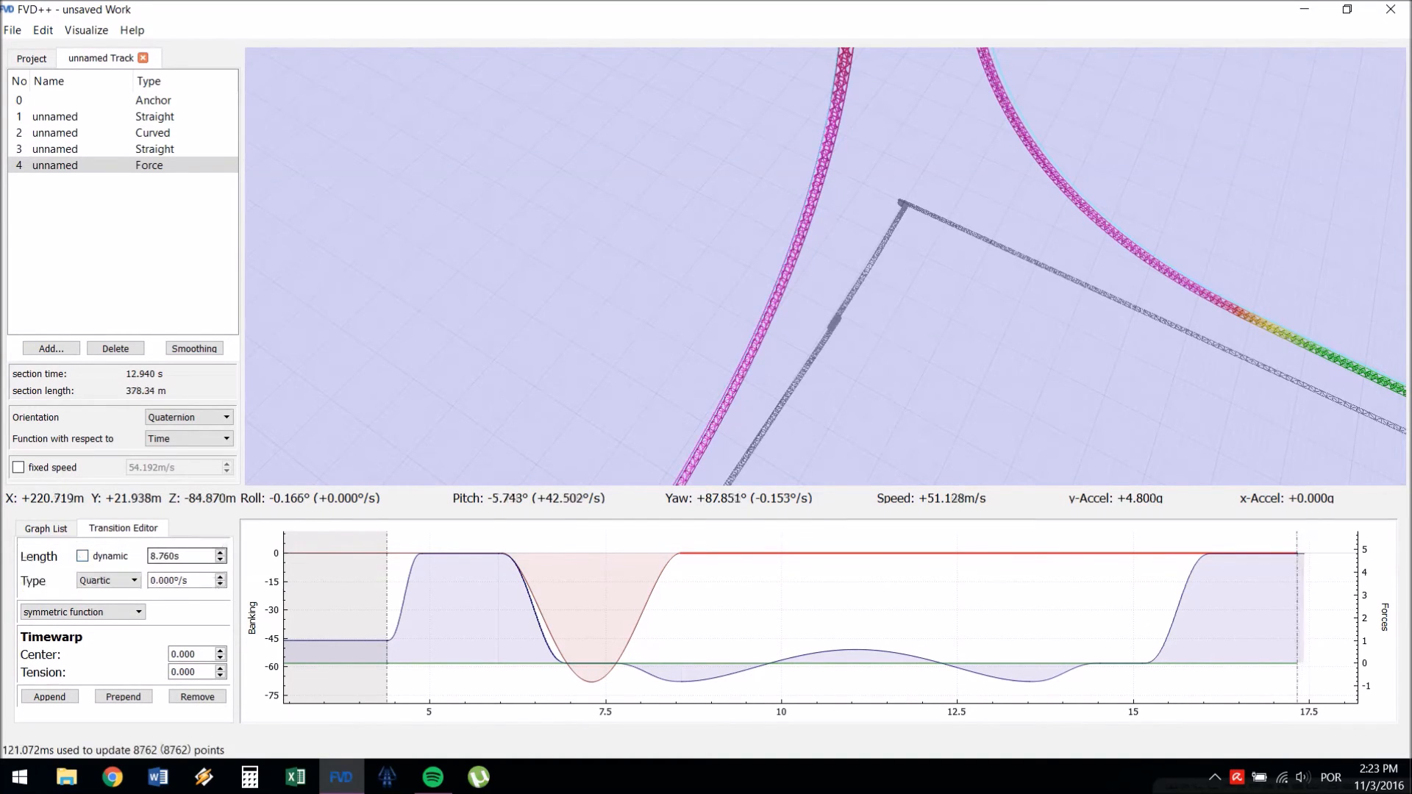
left_click_drag(1289, 570, 980, 570)
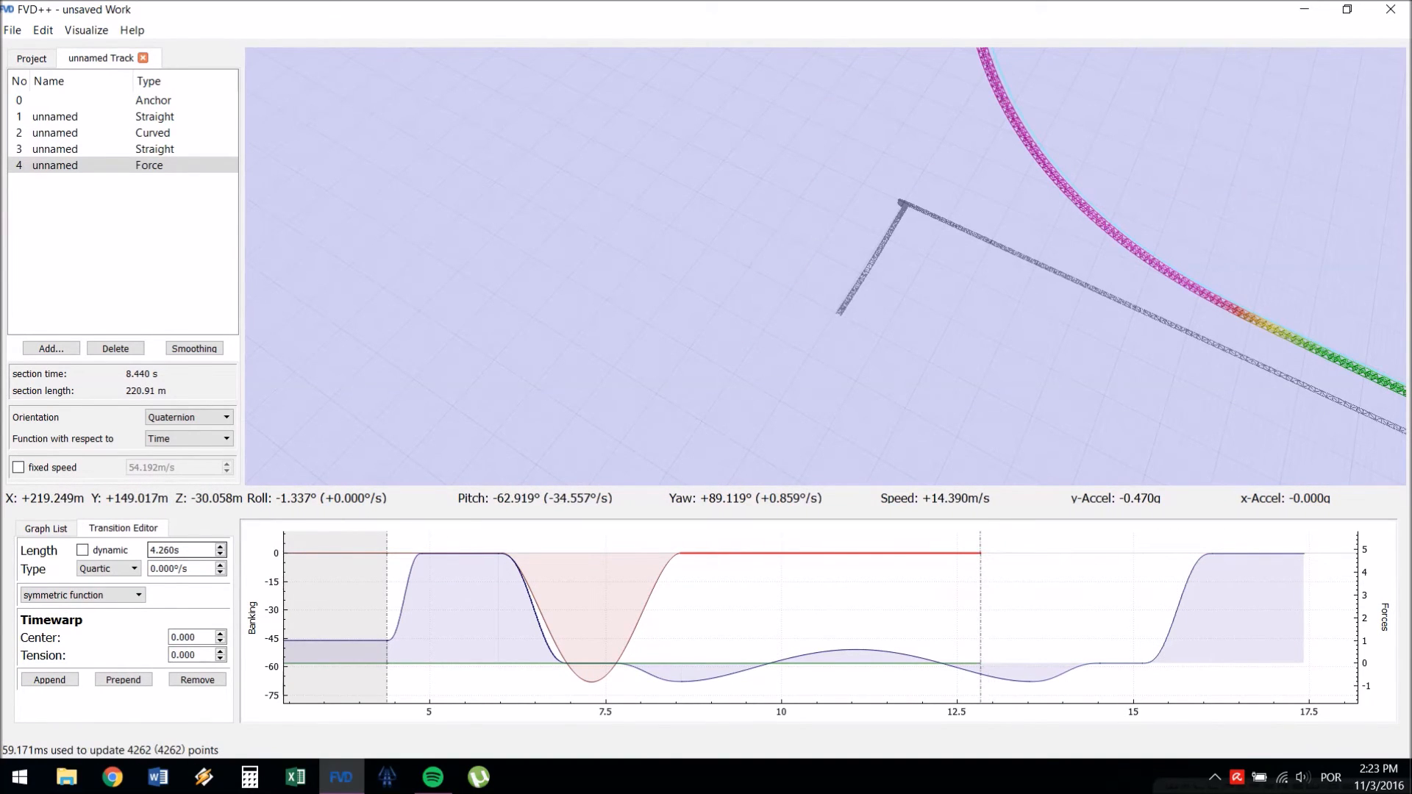
key("Down")
key("Down")
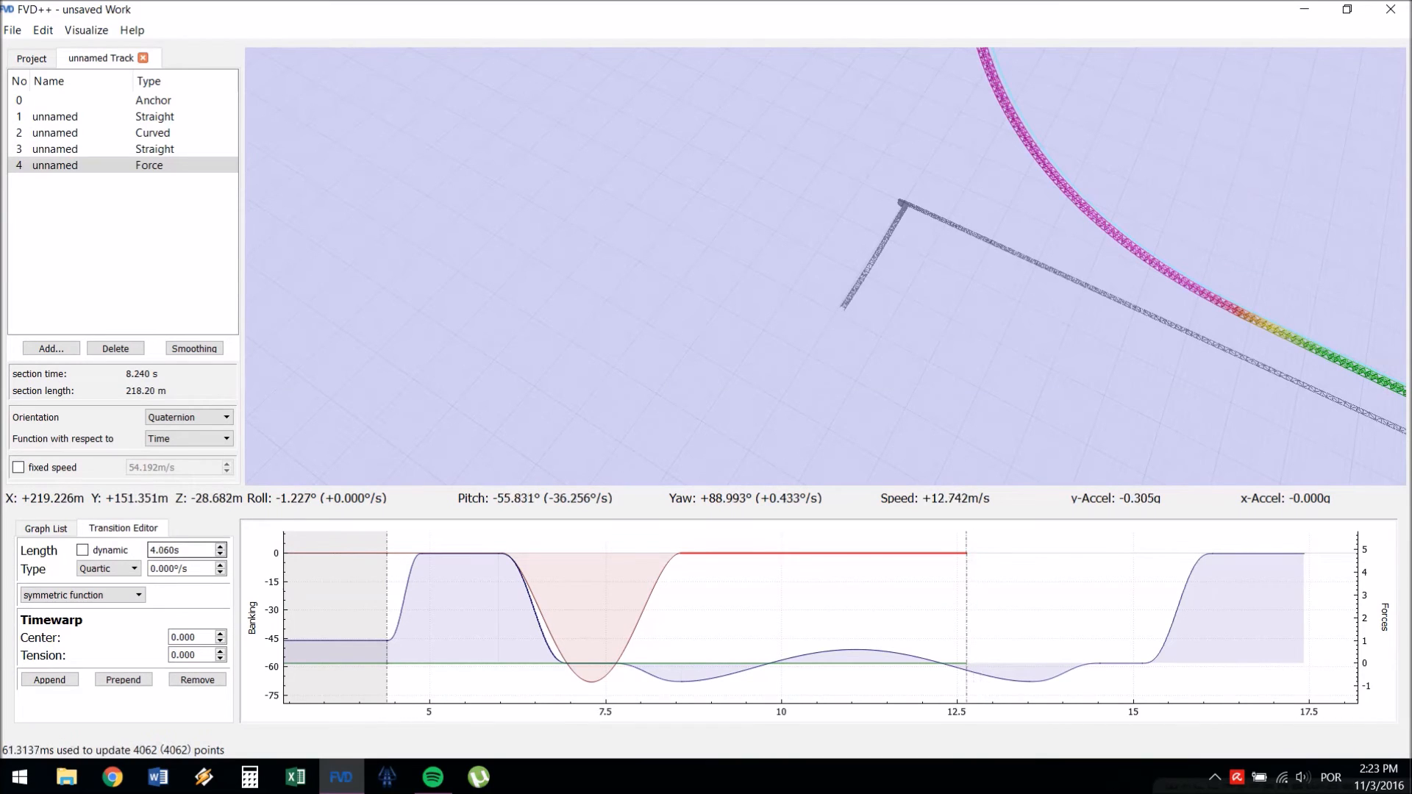
key("Up")
key("Up")
- Try lengthening the third roll transition to 5.06 s down the far side of the hilltop, and return it to 4.26 s
left_click_drag(825, 266, 845, 110)
key("d")
left_click_drag(825, 266, 702, 253)
key("d")
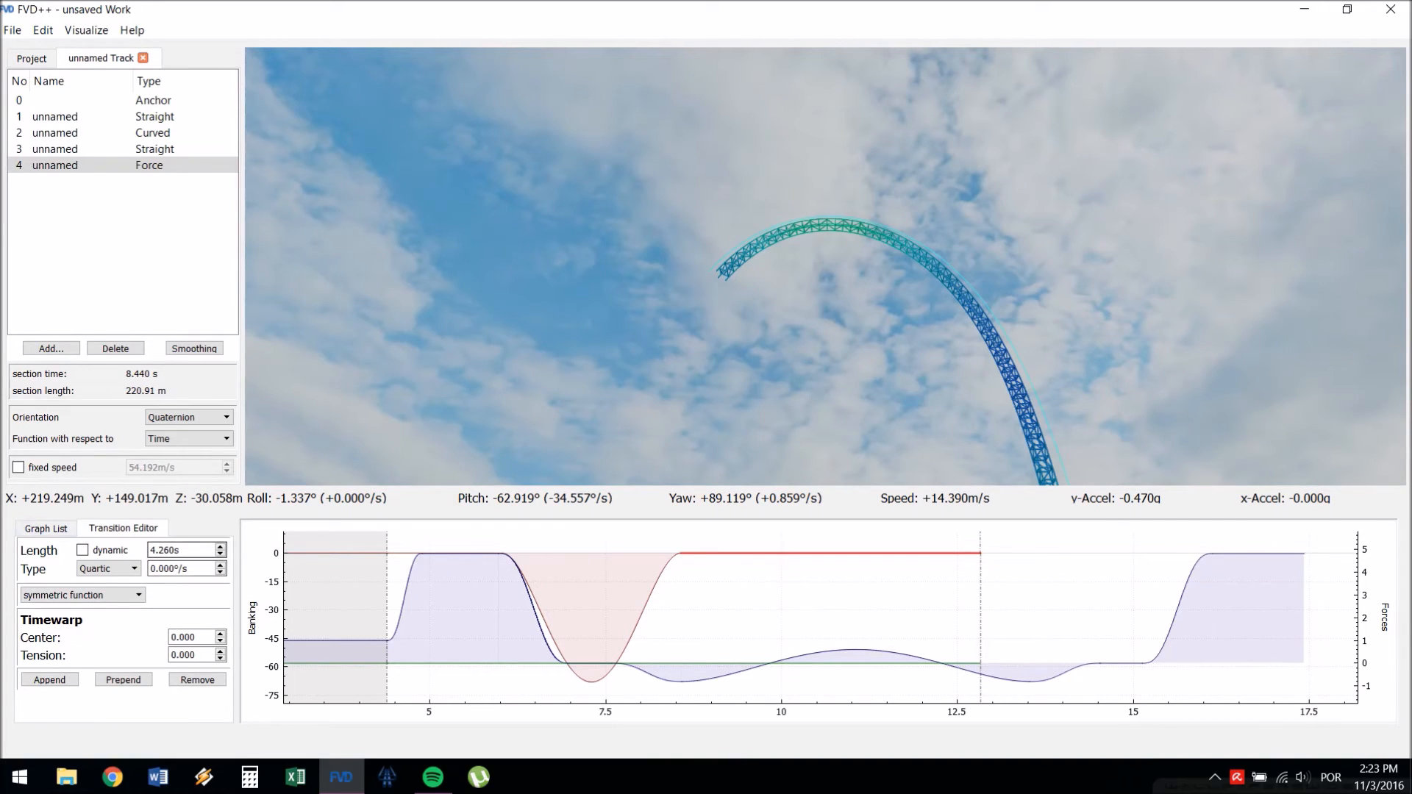
scroll(182, 550, "up", 8)
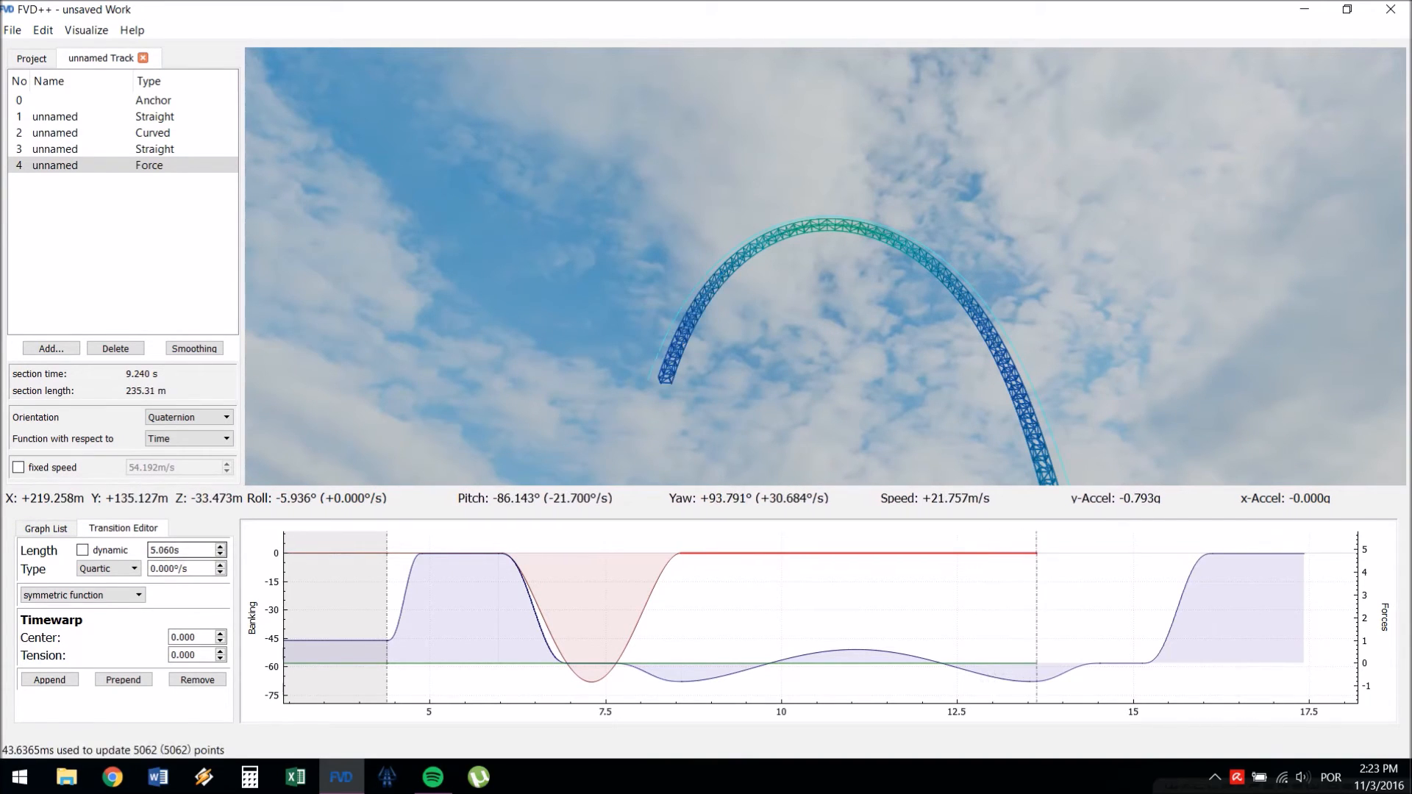
scroll(181, 550, "down", 6)
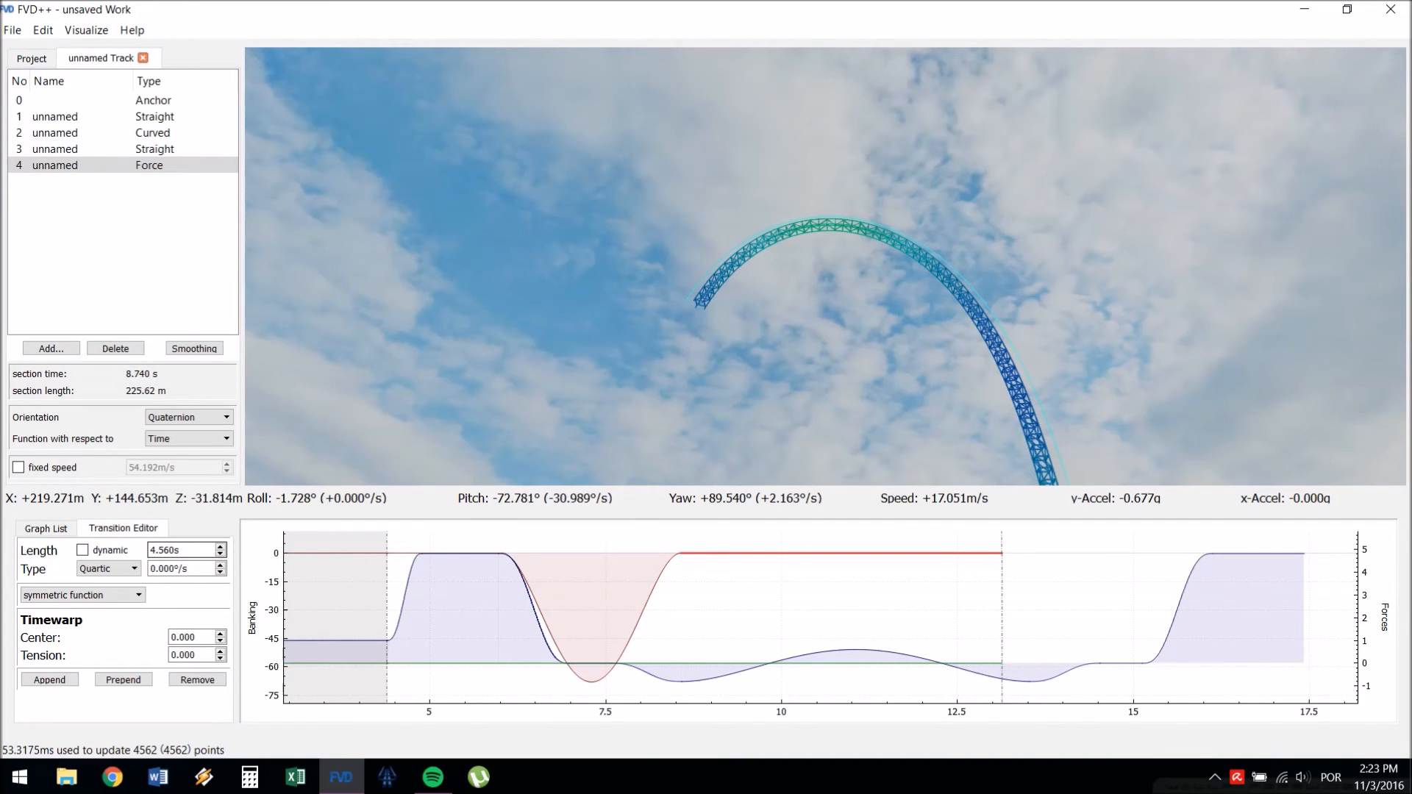
scroll(181, 550, "down", 1)
scroll(181, 550, "down", 1)
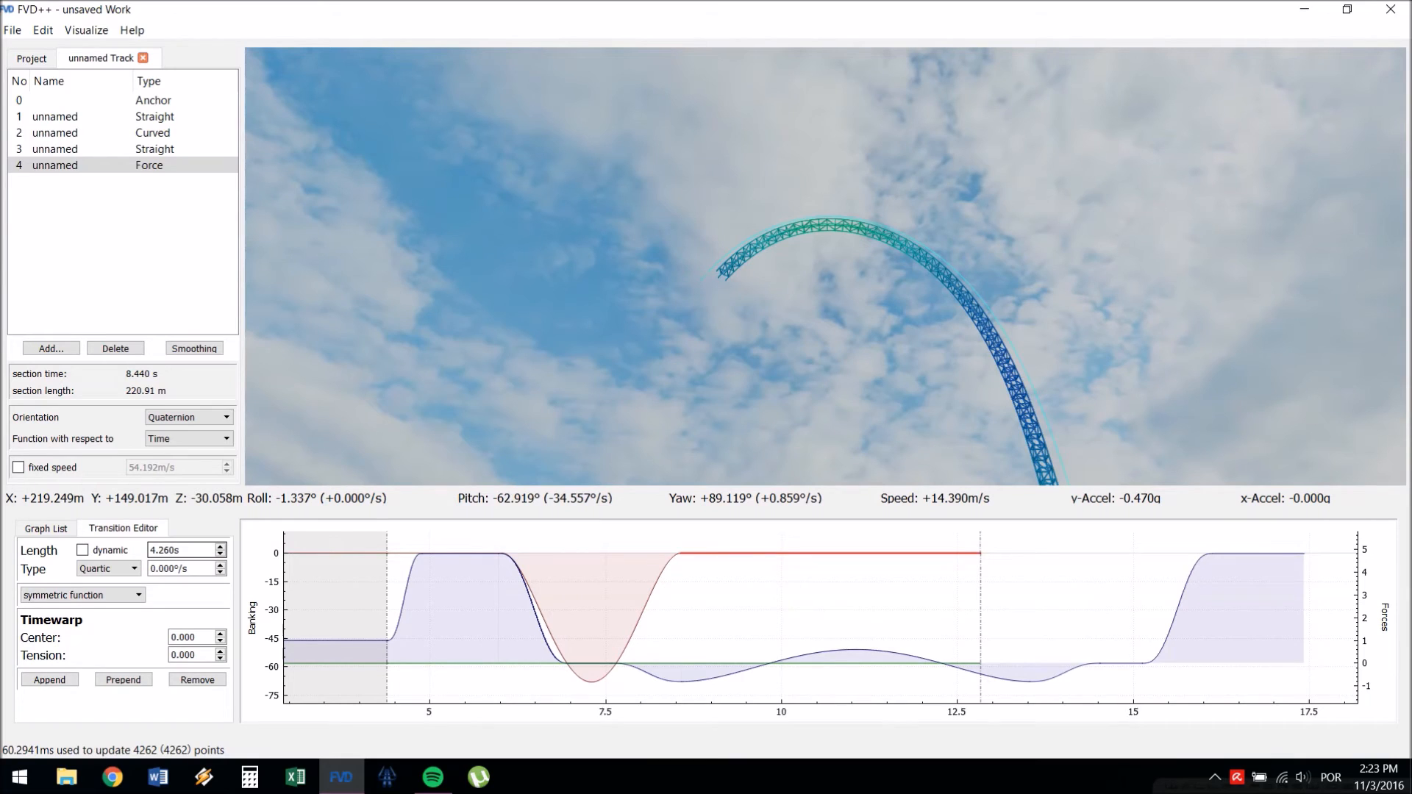
- Append a fourth roll transition after the 4.26 s one and set its length to 3.3 s
left_click(49, 679)
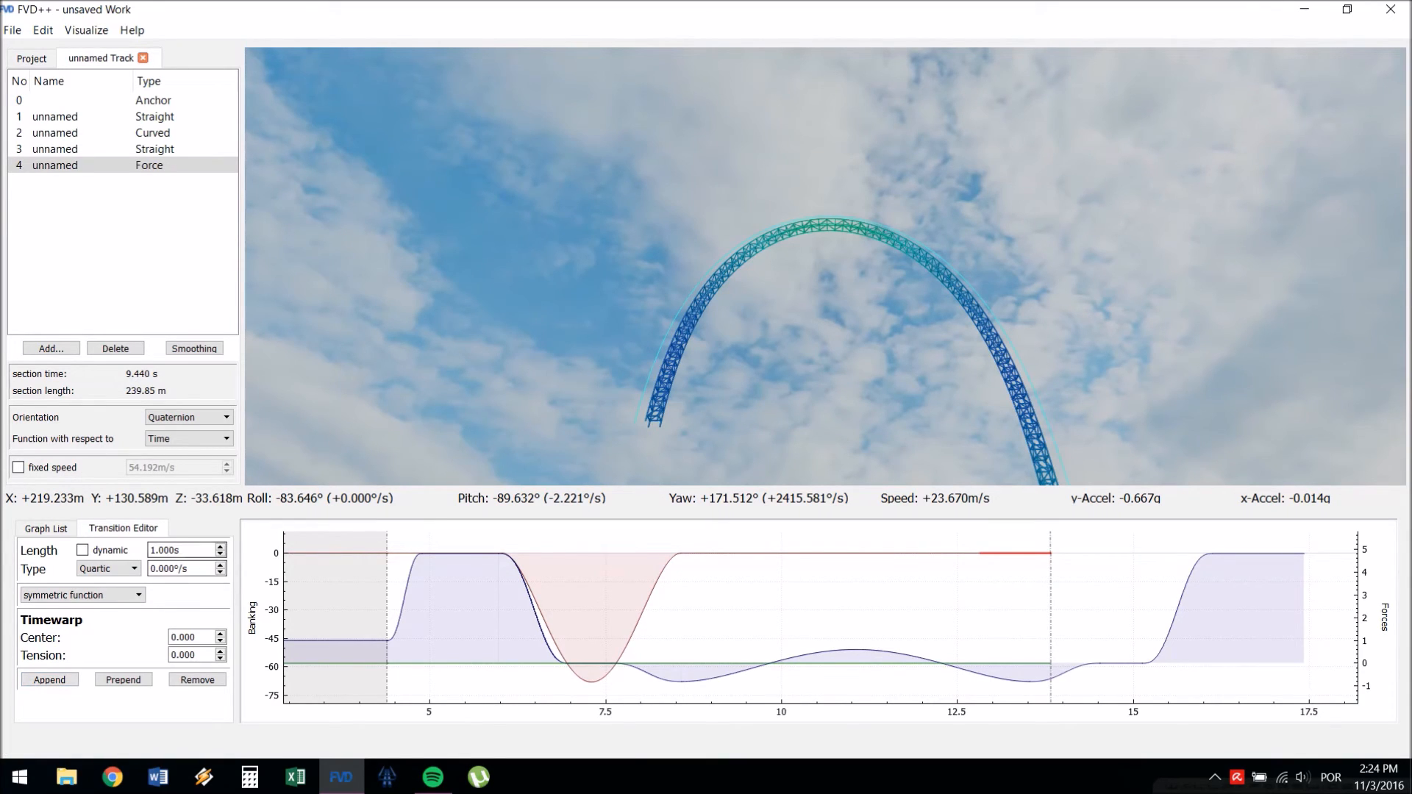
scroll(182, 550, "up", 12)
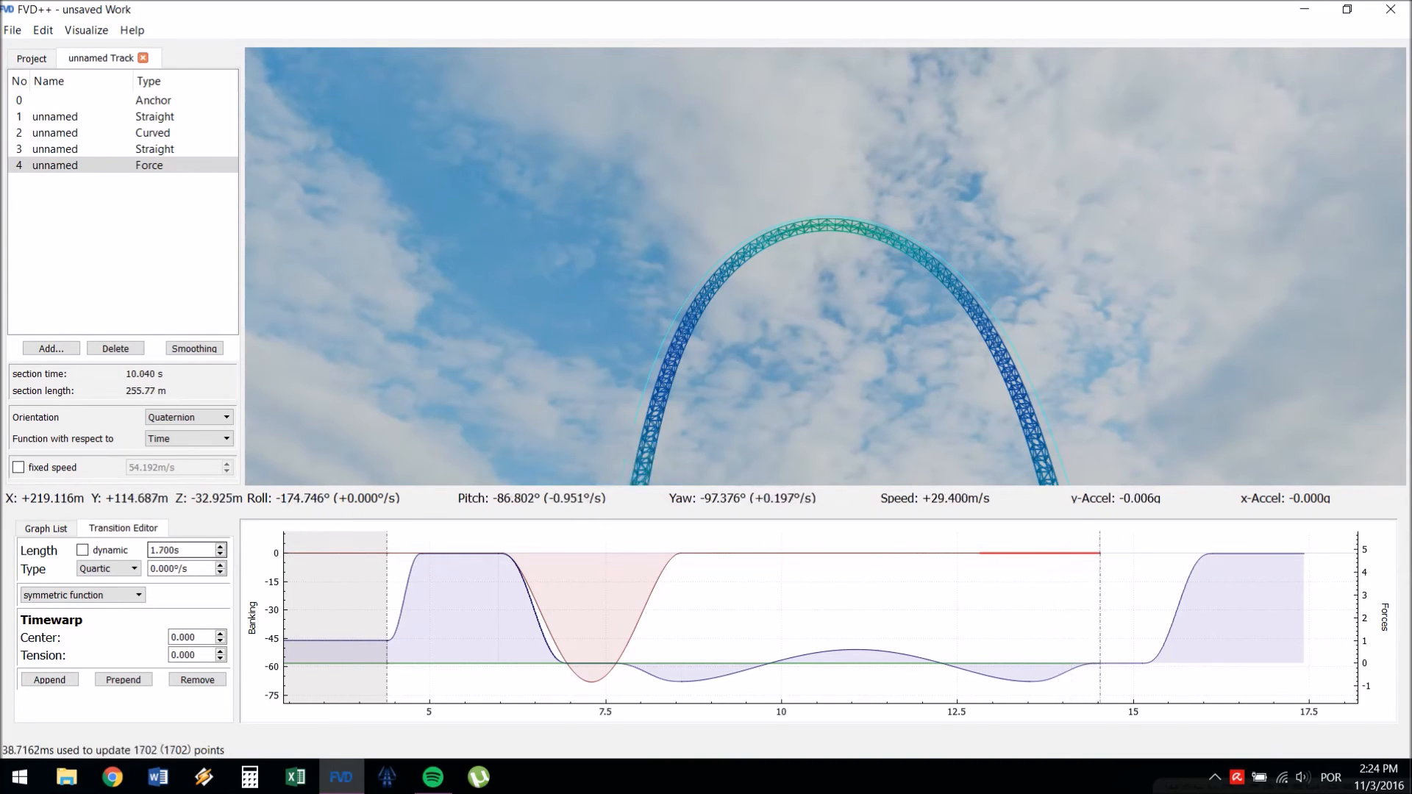
scroll(181, 550, "up", 3)
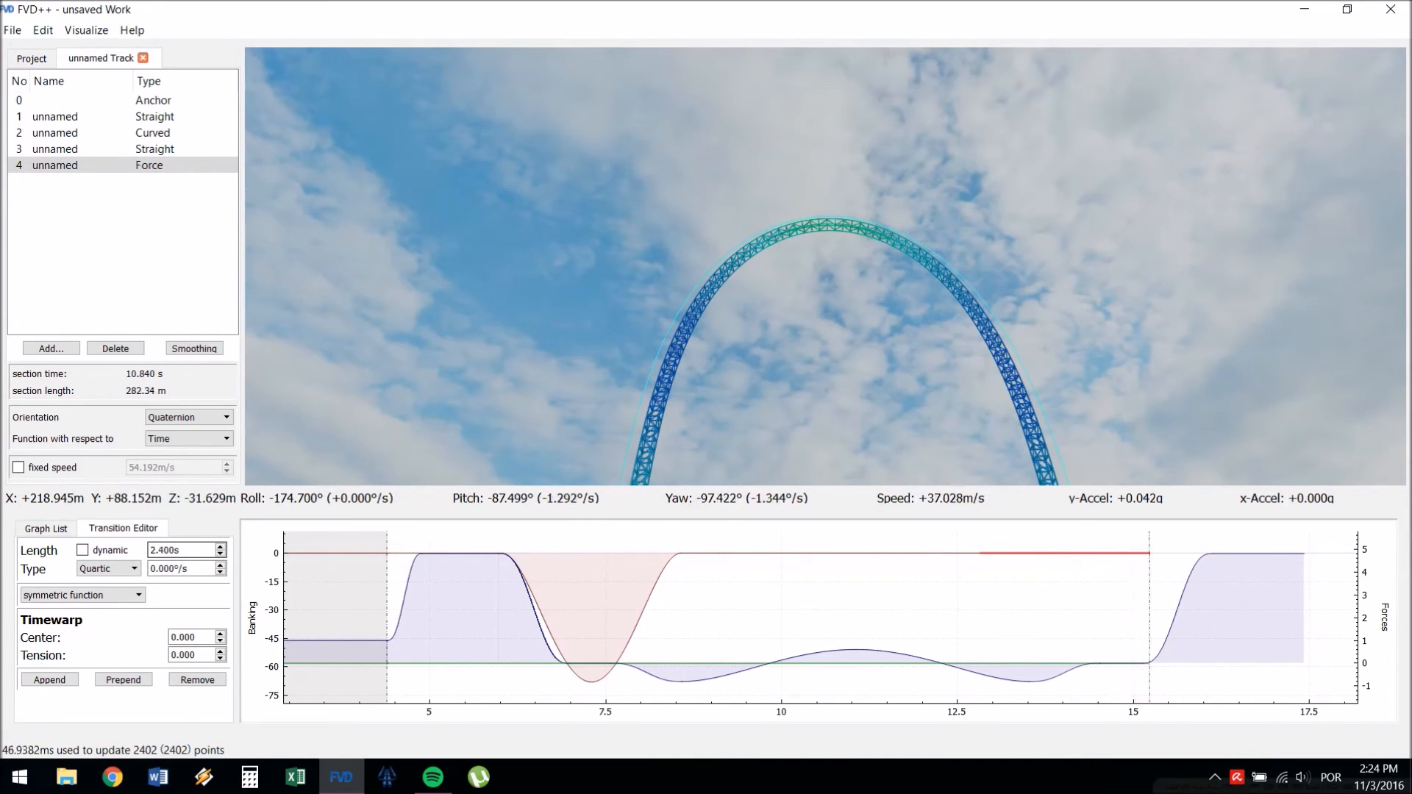
scroll(182, 550, "up", 7)
scroll(182, 550, "up", 1)
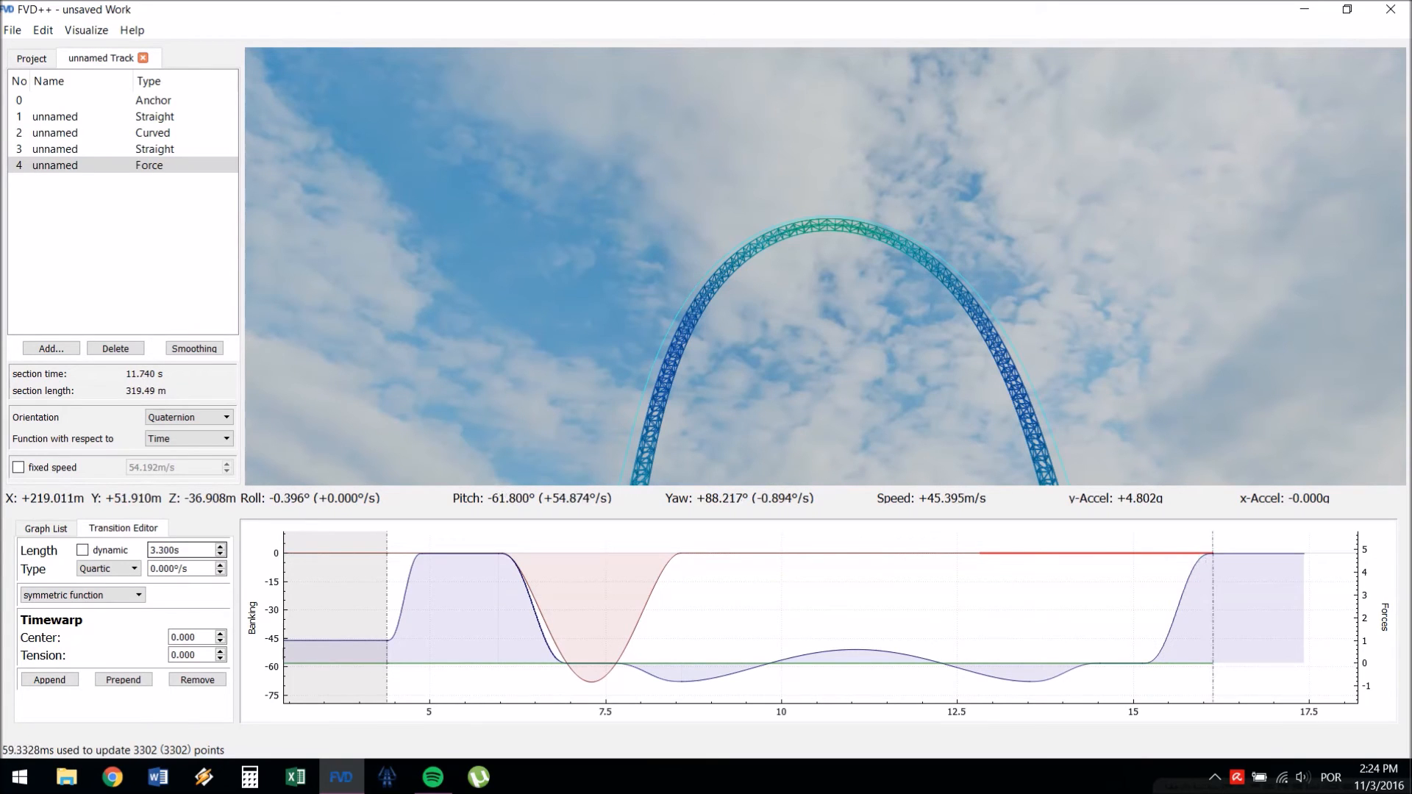
left_click_drag(825, 266, 821, 393)
scroll(181, 550, "down", 1)
scroll(182, 550, "up", 1)
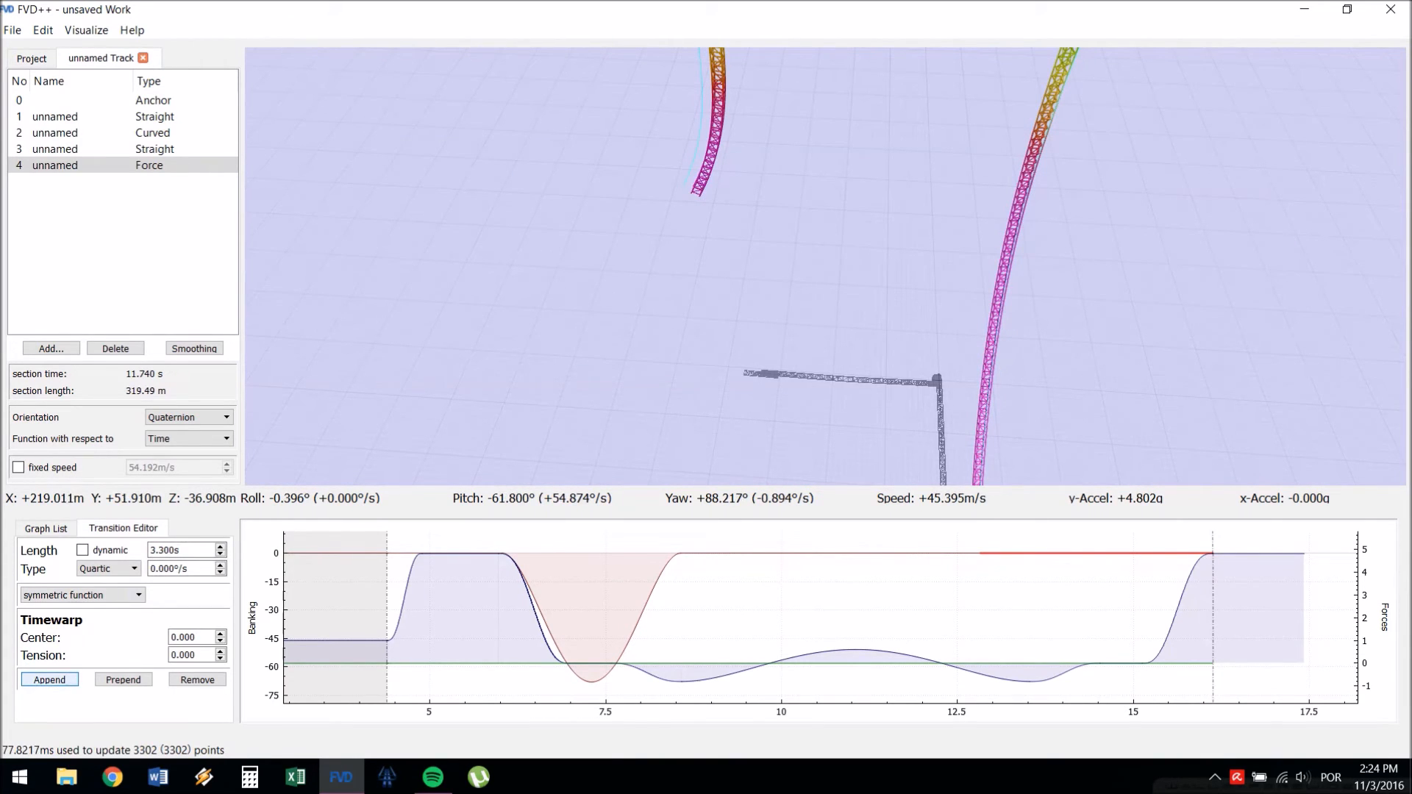
- Append a fifth roll transition after the 3.3 s one and make its length dynamic
left_click(49, 680)
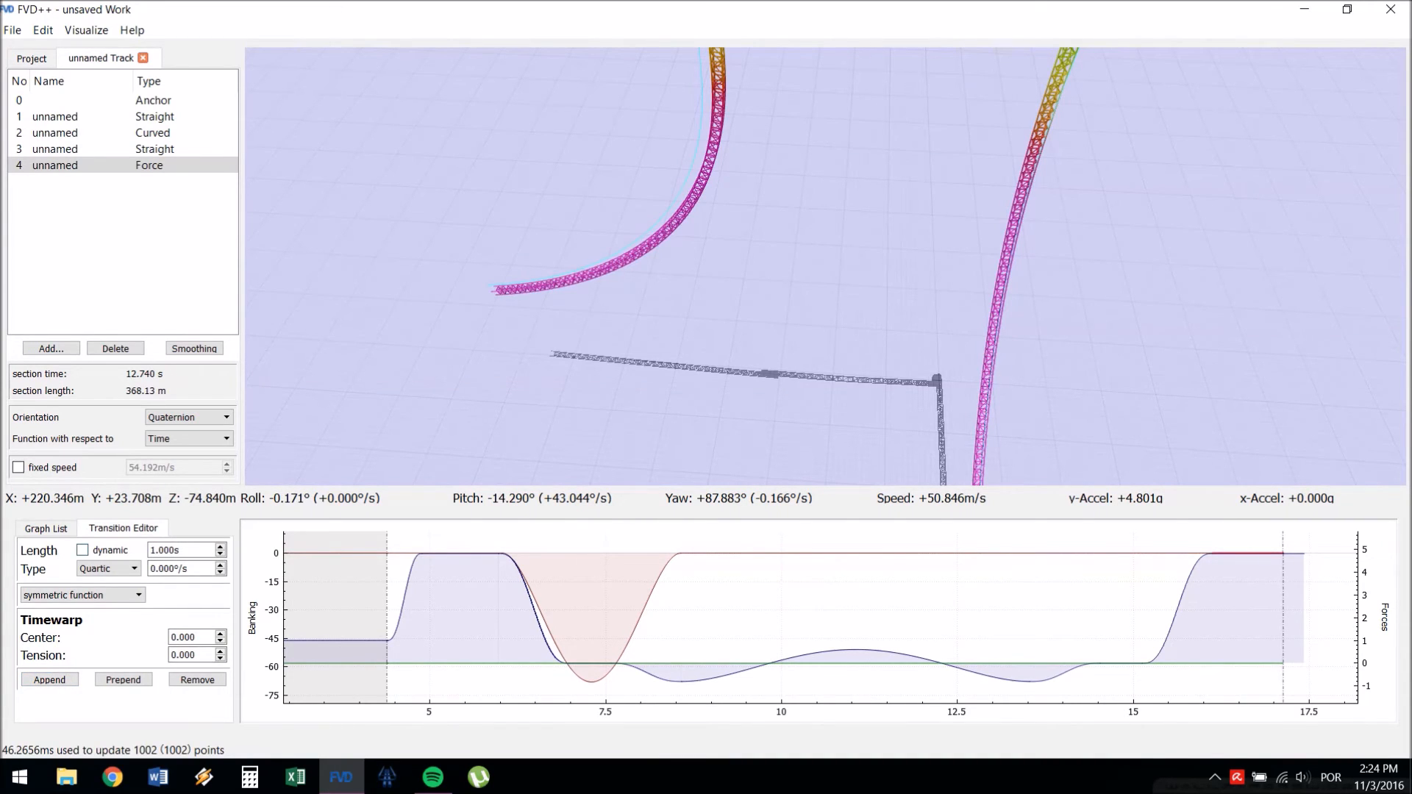
left_click(83, 550)
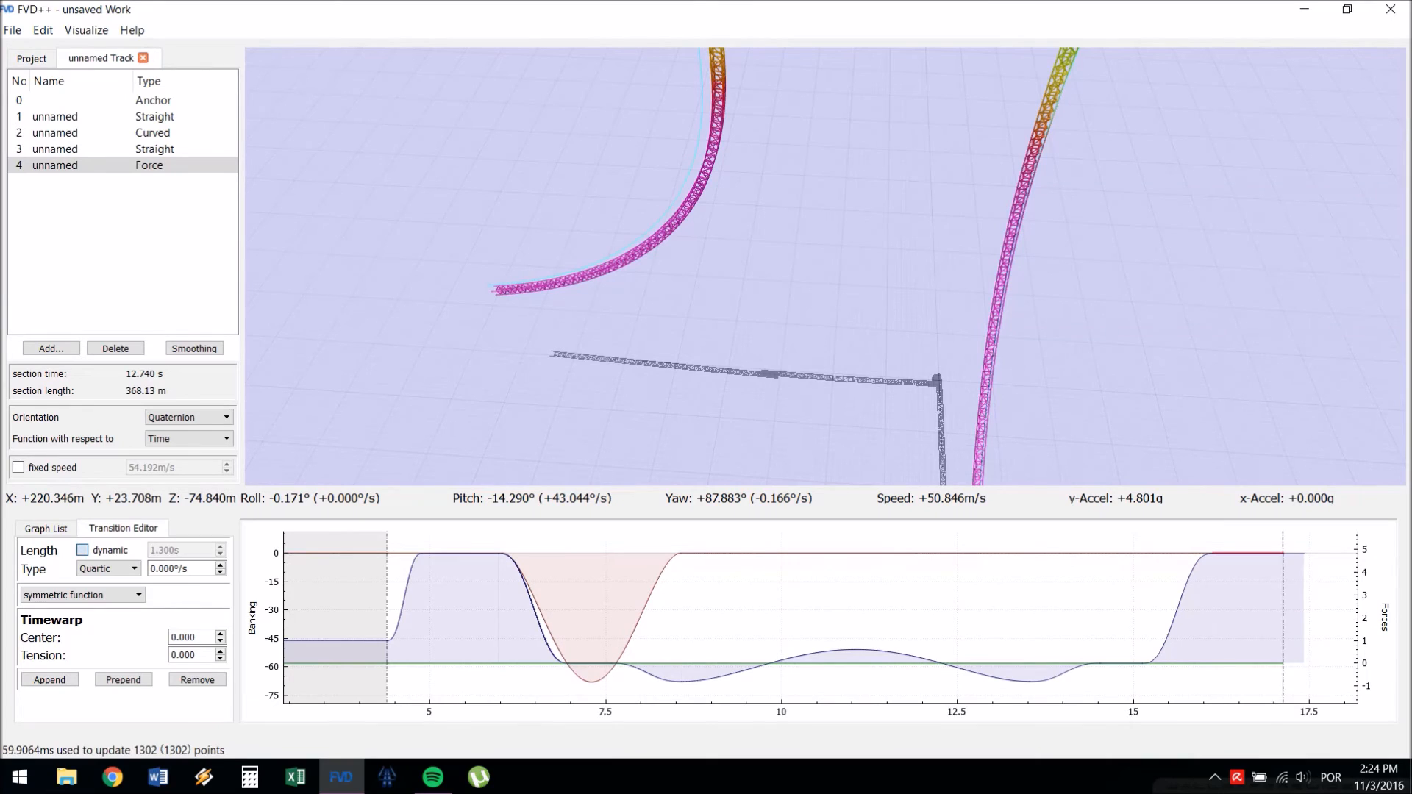
left_click(82, 550)
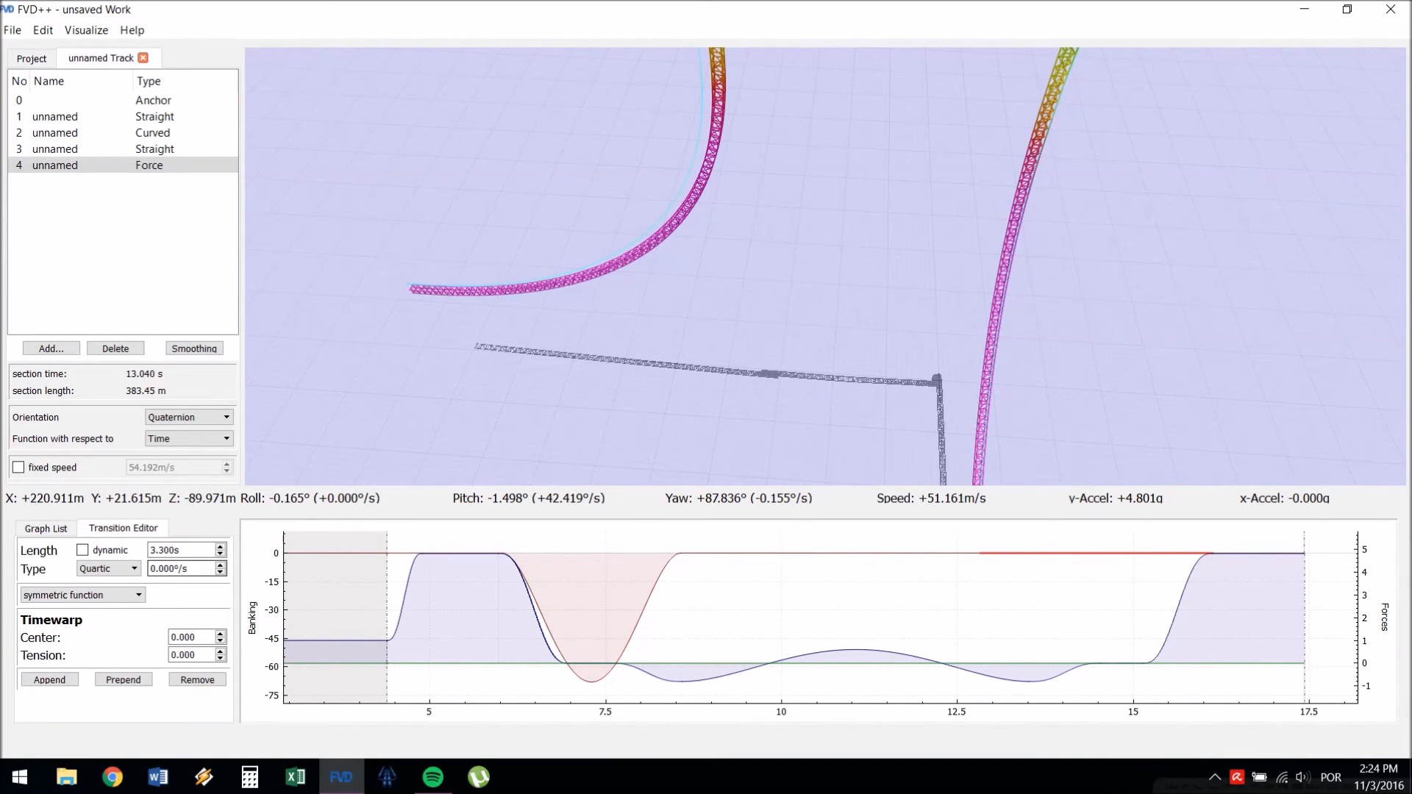
- Set the roll rate of the 3.3 s Quartic roll transition on the descent to -150°/s
scroll(180, 569, "down", 4)
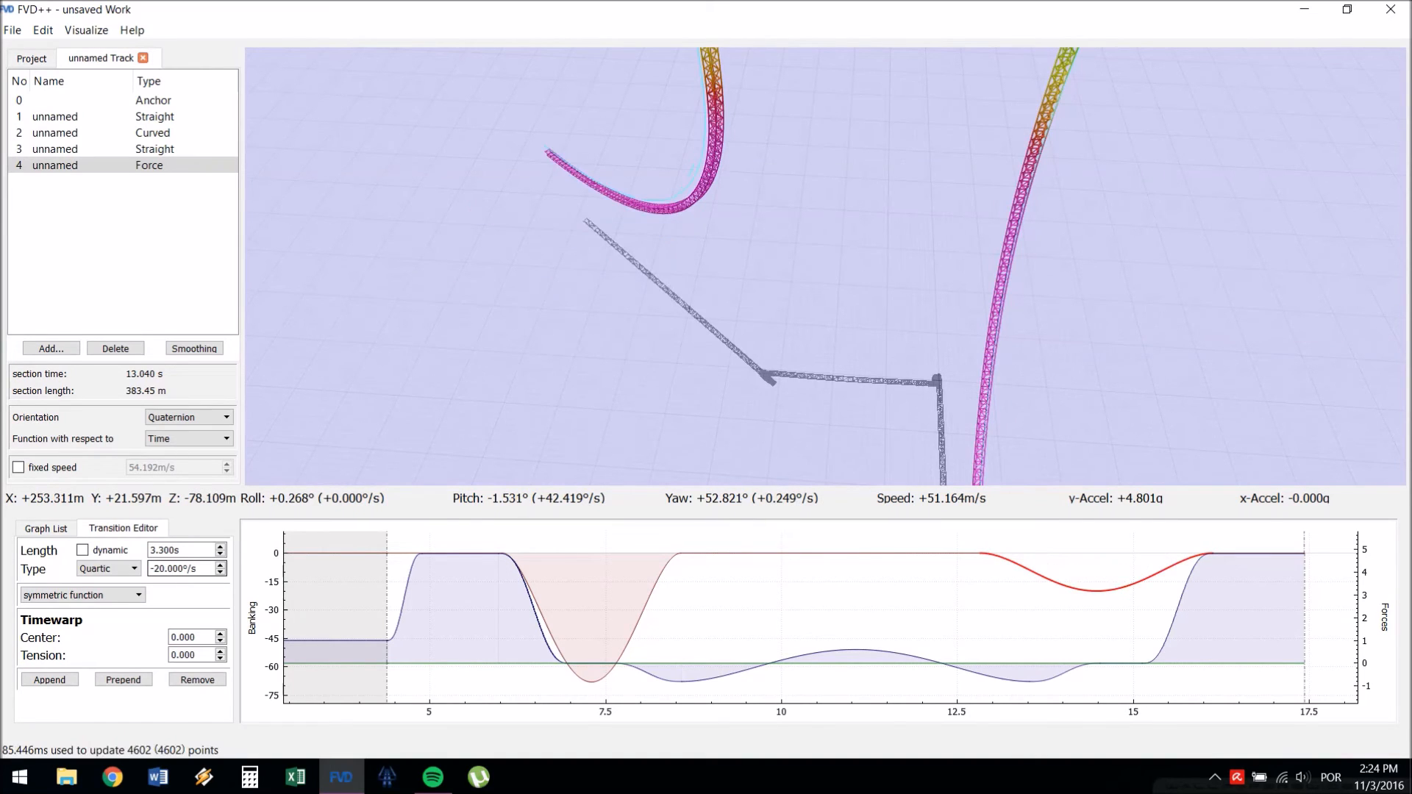
scroll(181, 568, "down", 3)
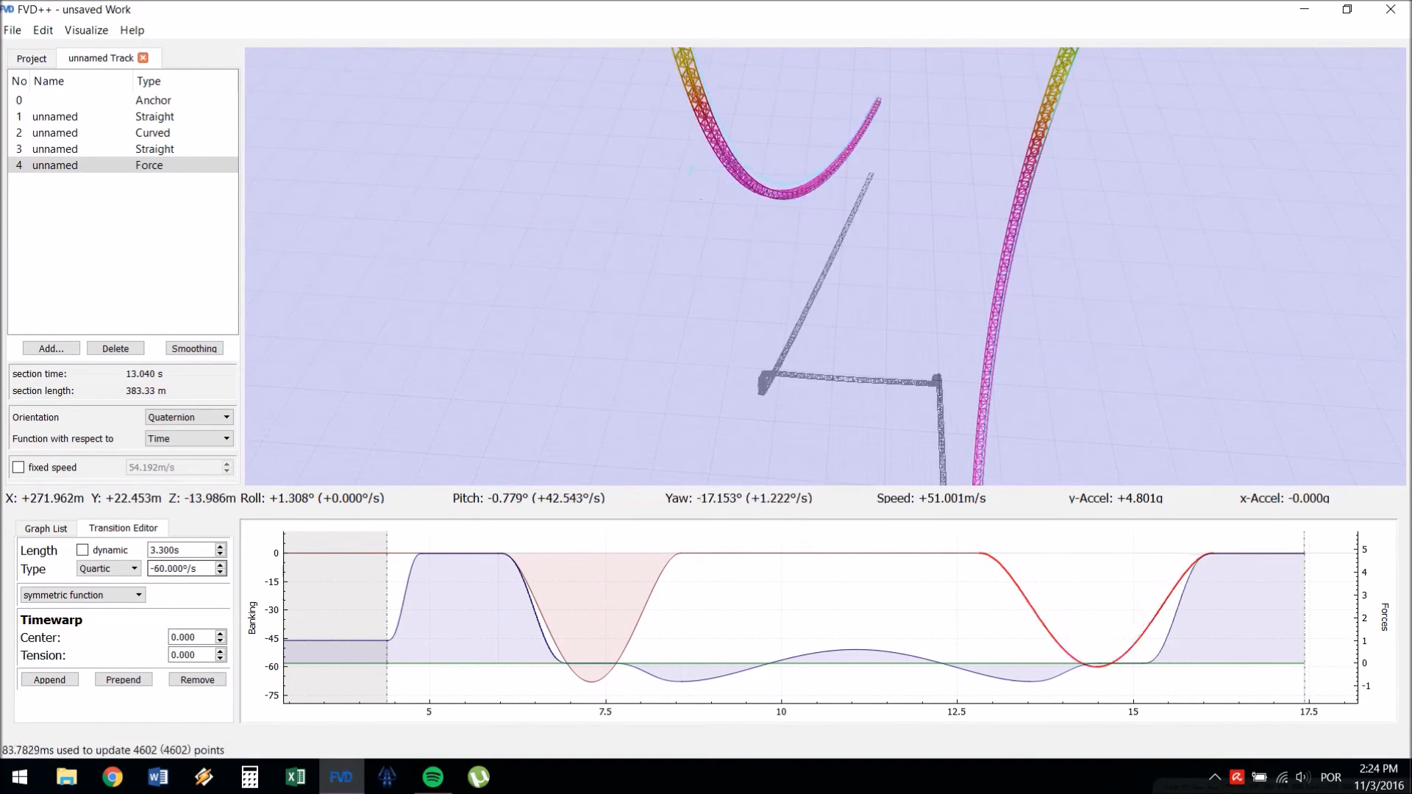
scroll(181, 568, "down", 4)
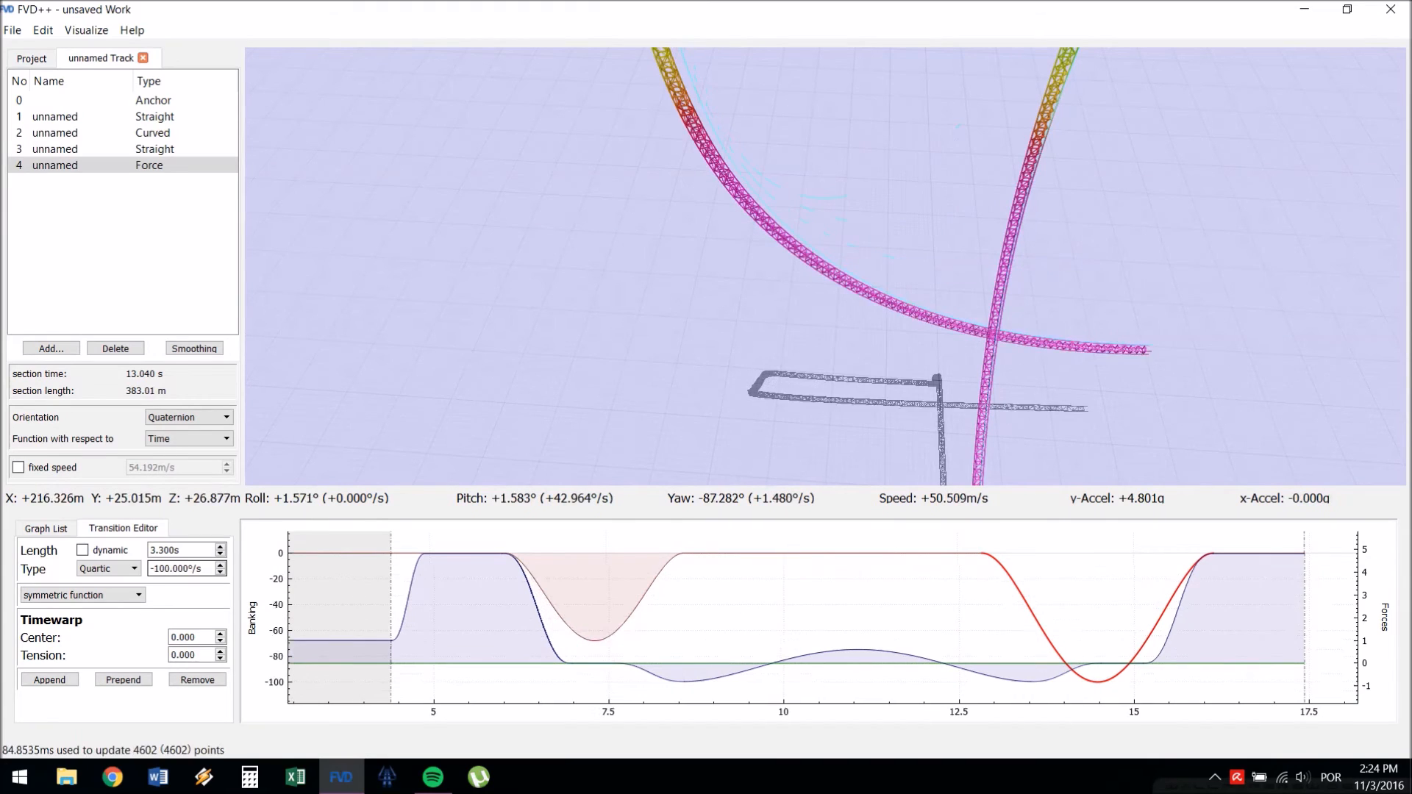
scroll(181, 568, "down", 4)
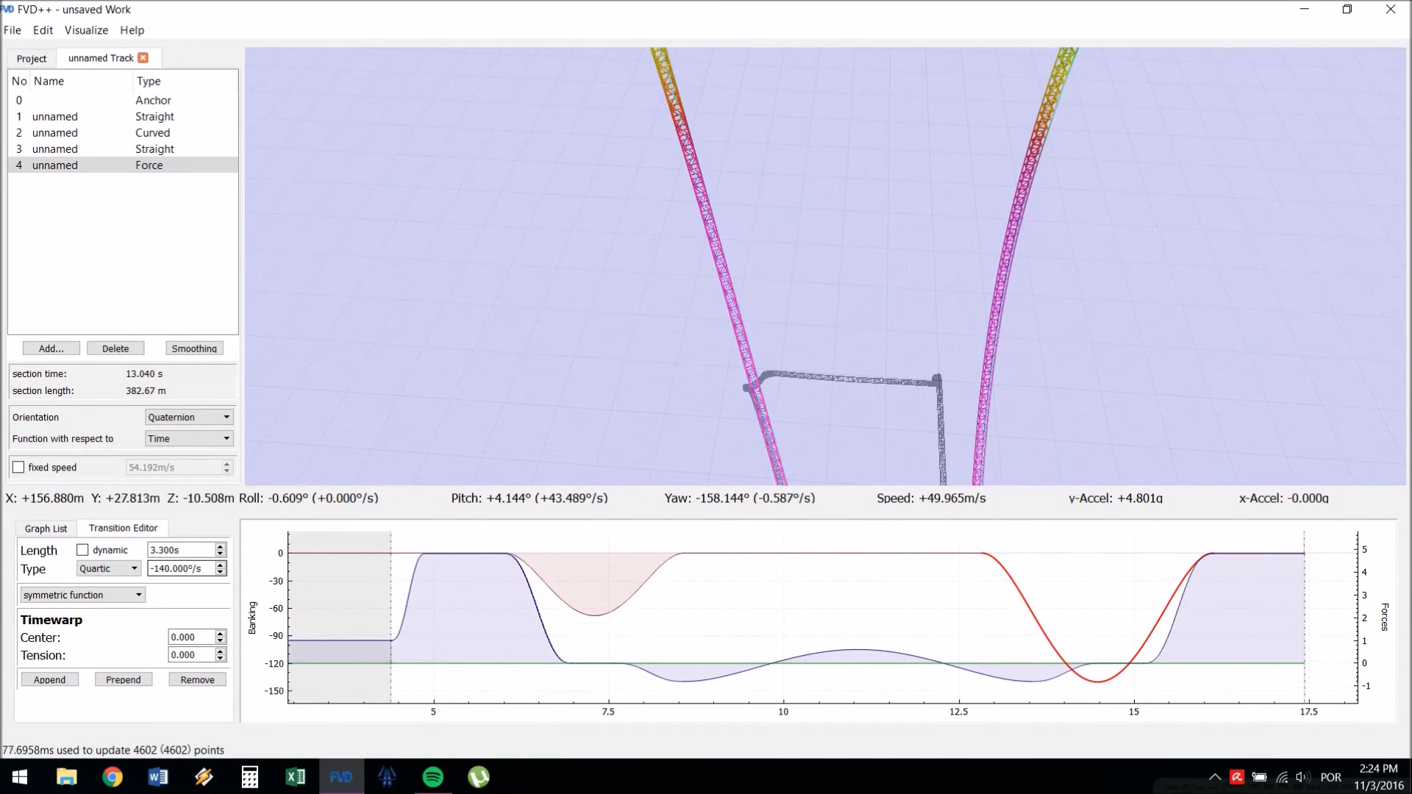
scroll(181, 569, "down", 1)
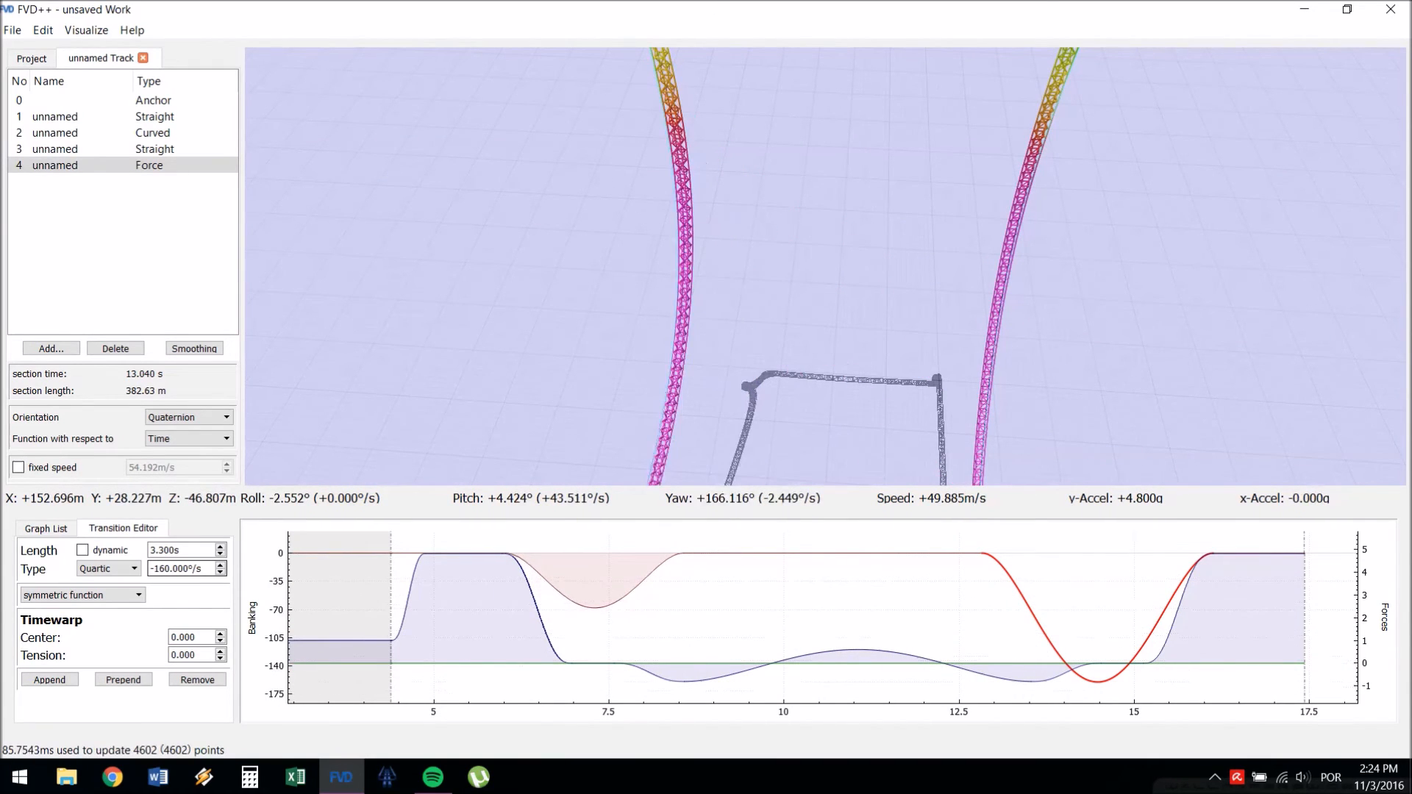
scroll(180, 568, "up", 1)
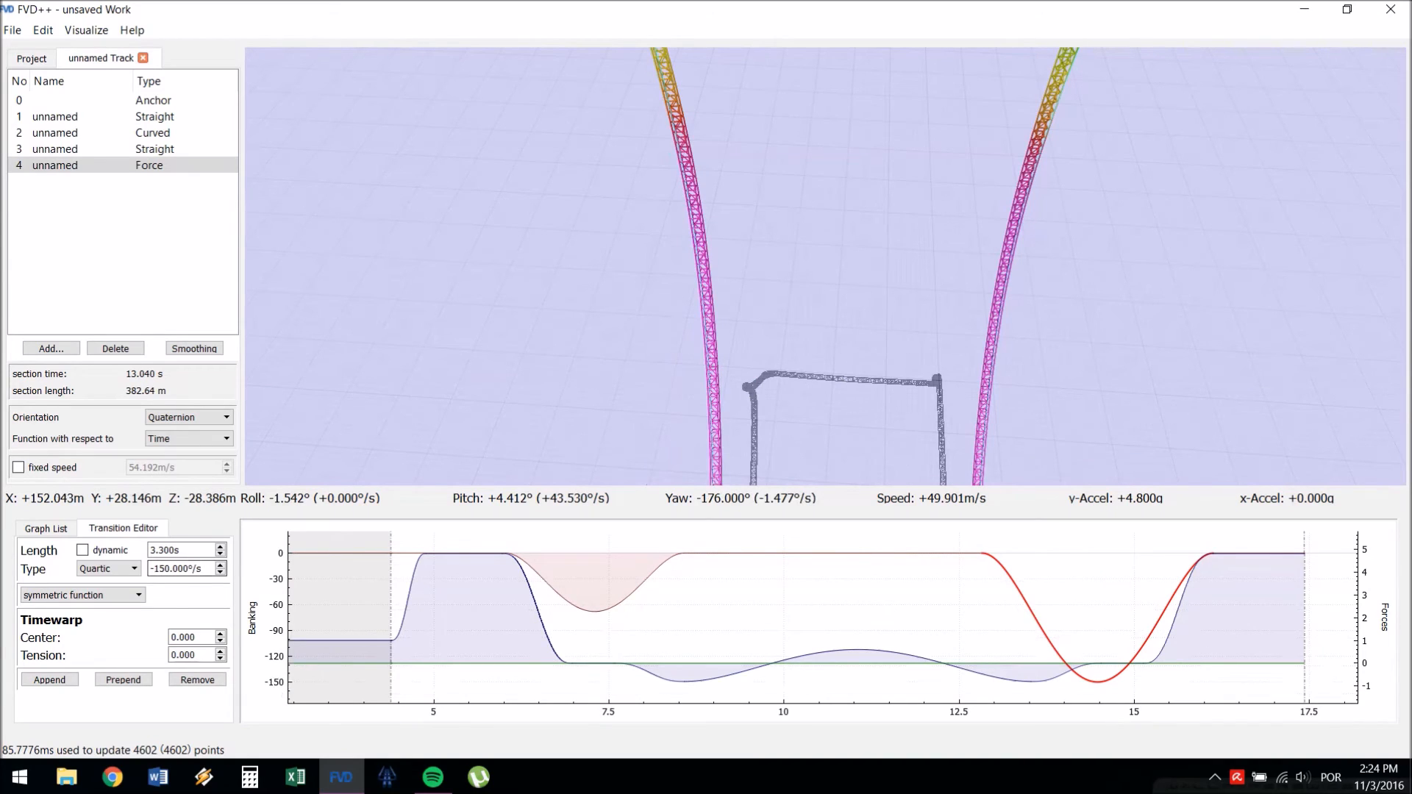
- Set the timewarp tension of the 2.54 s roll transition on the climb to -1 and its roll rate to -74°/s
left_click(594, 583)
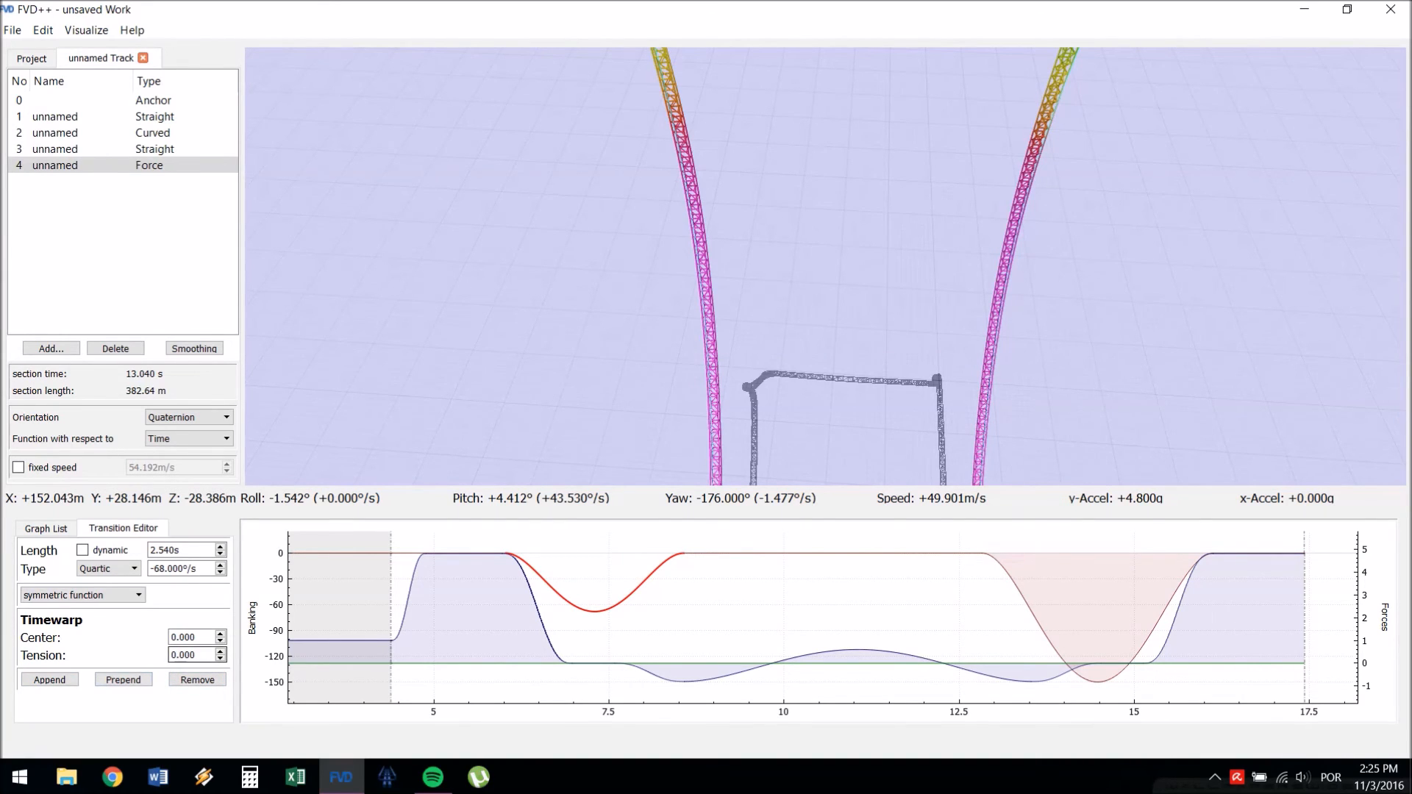
scroll(196, 655, "down", 1)
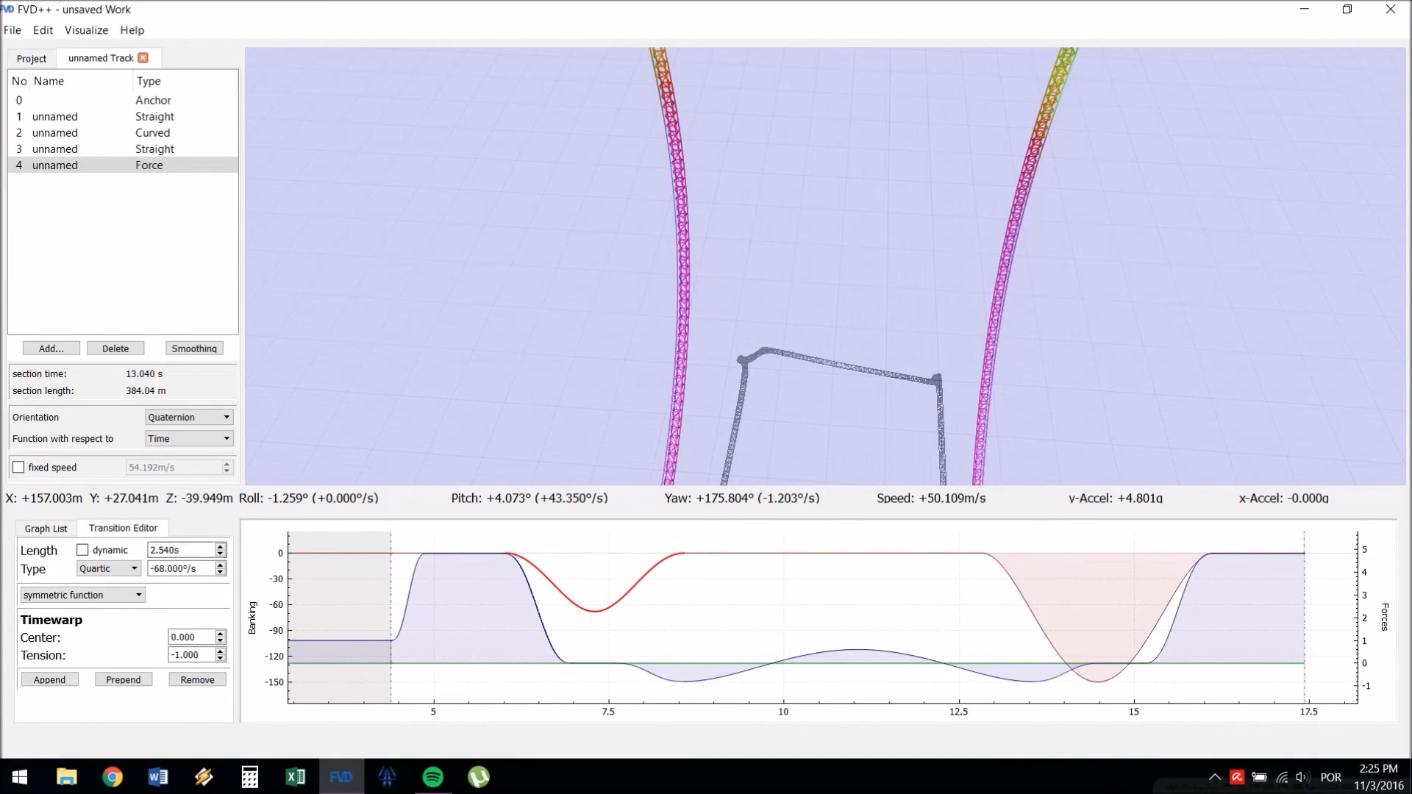
key("Down")
key("Down")
key("Down")
key("Down")
key("Down")
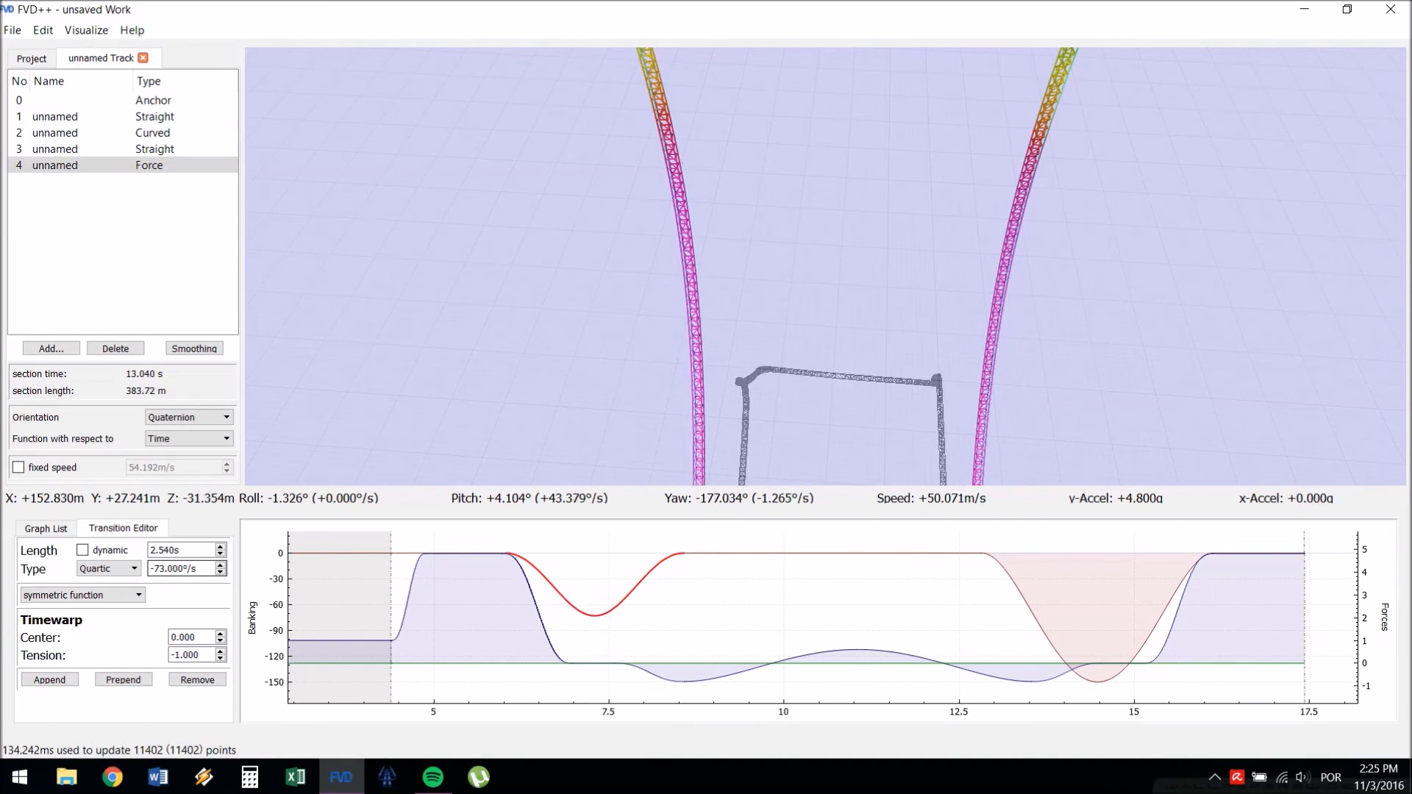
key("Down")
- Set the timewarp tension of the 3.3 s roll transition on the descent to -1
left_click_drag(1103, 618, 776, 618)
left_click(765, 599)
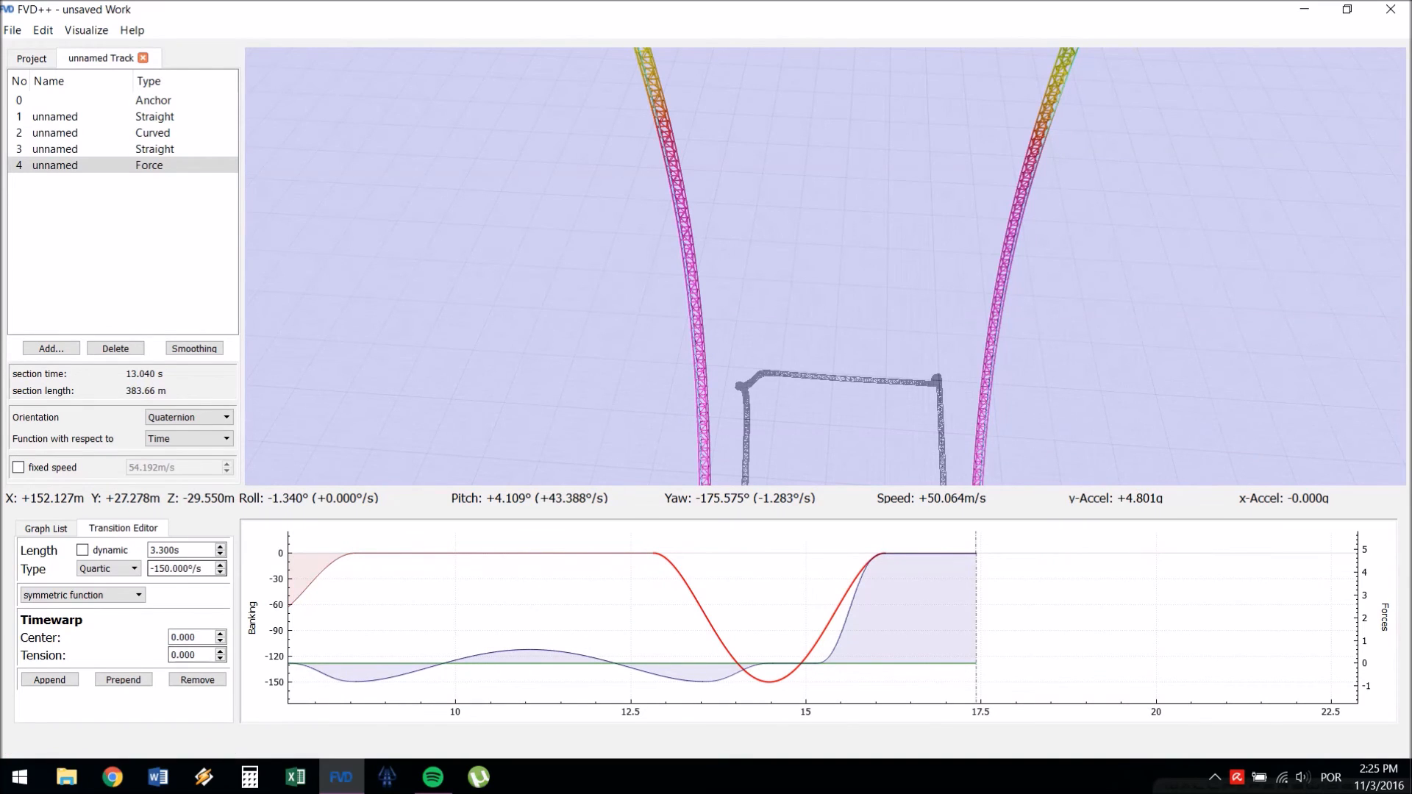
scroll(192, 655, "down", 1)
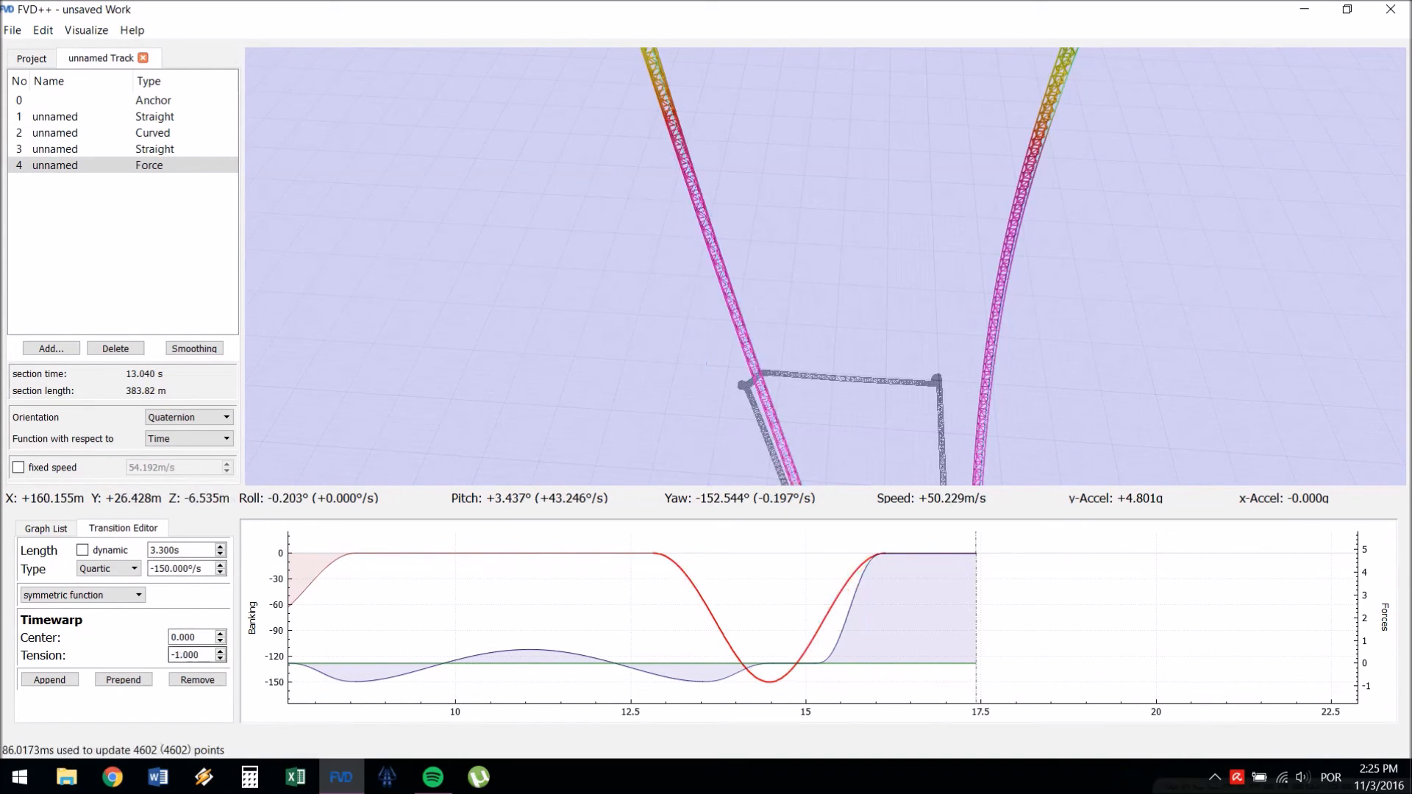
- Set the descent's Quartic roll transition to a length of 3.5 s and a roll rate of -158°/s
scroll(183, 550, "up", 1)
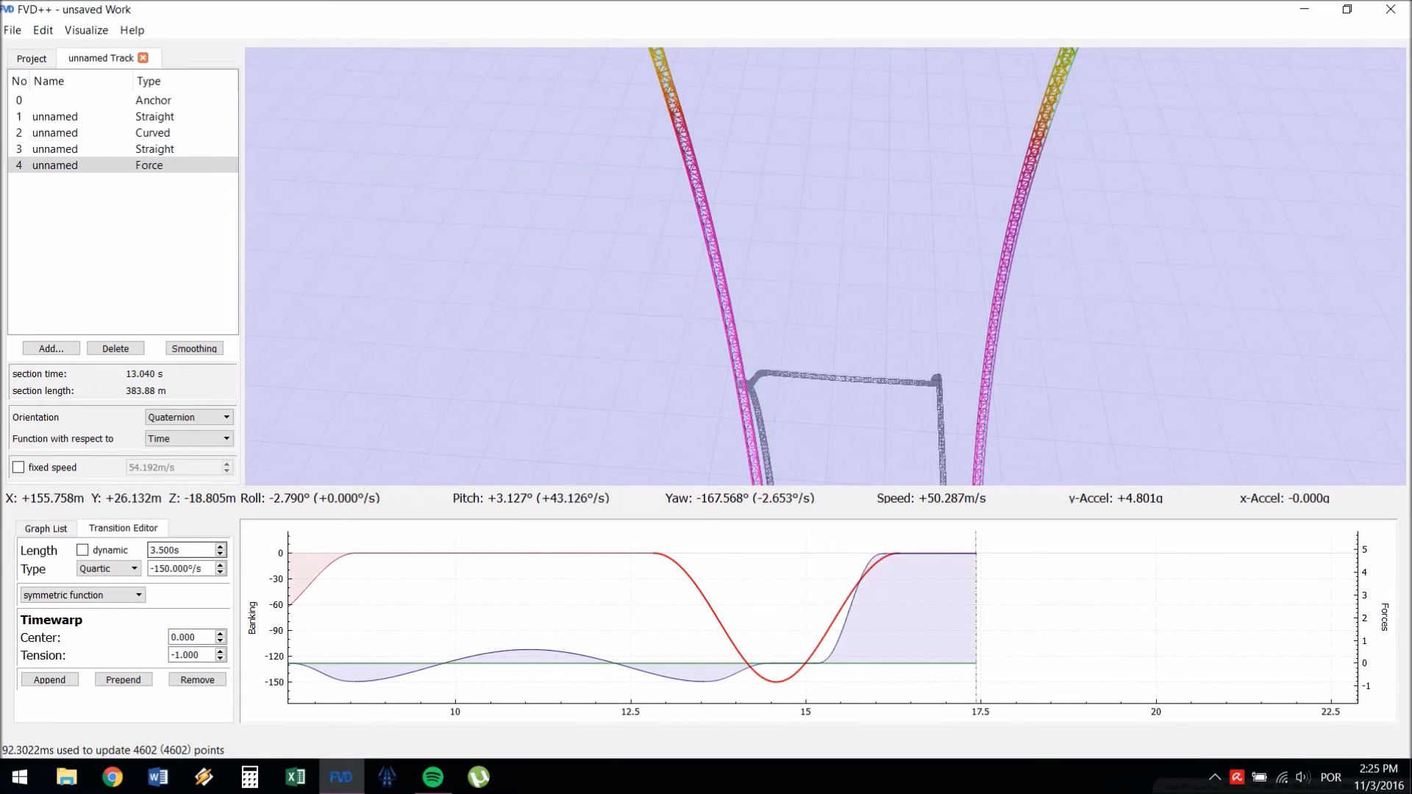
scroll(184, 568, "down", 4)
scroll(183, 569, "down", 4)
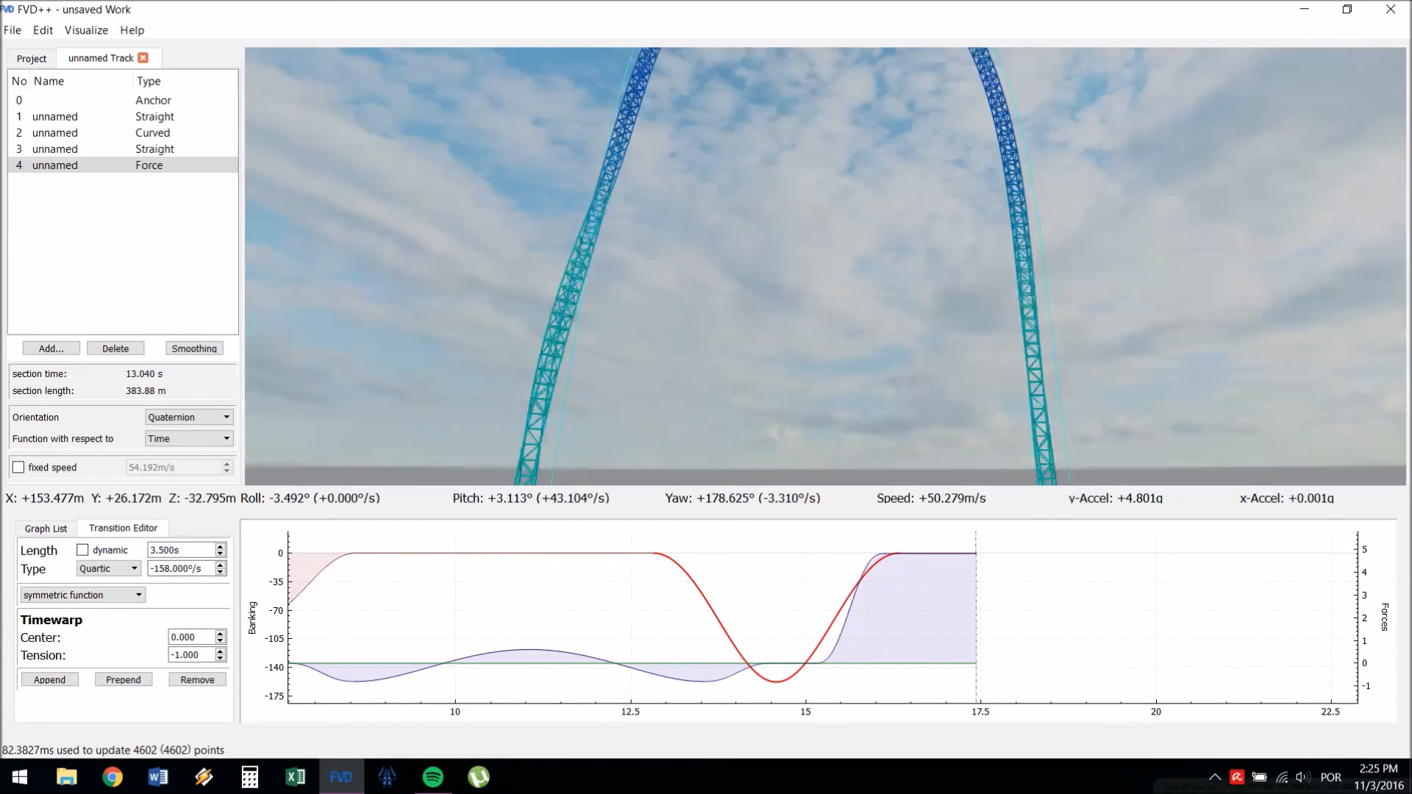
- Examine how the descent and its pull-out line up with the climb and the ground-level track below
key("s")
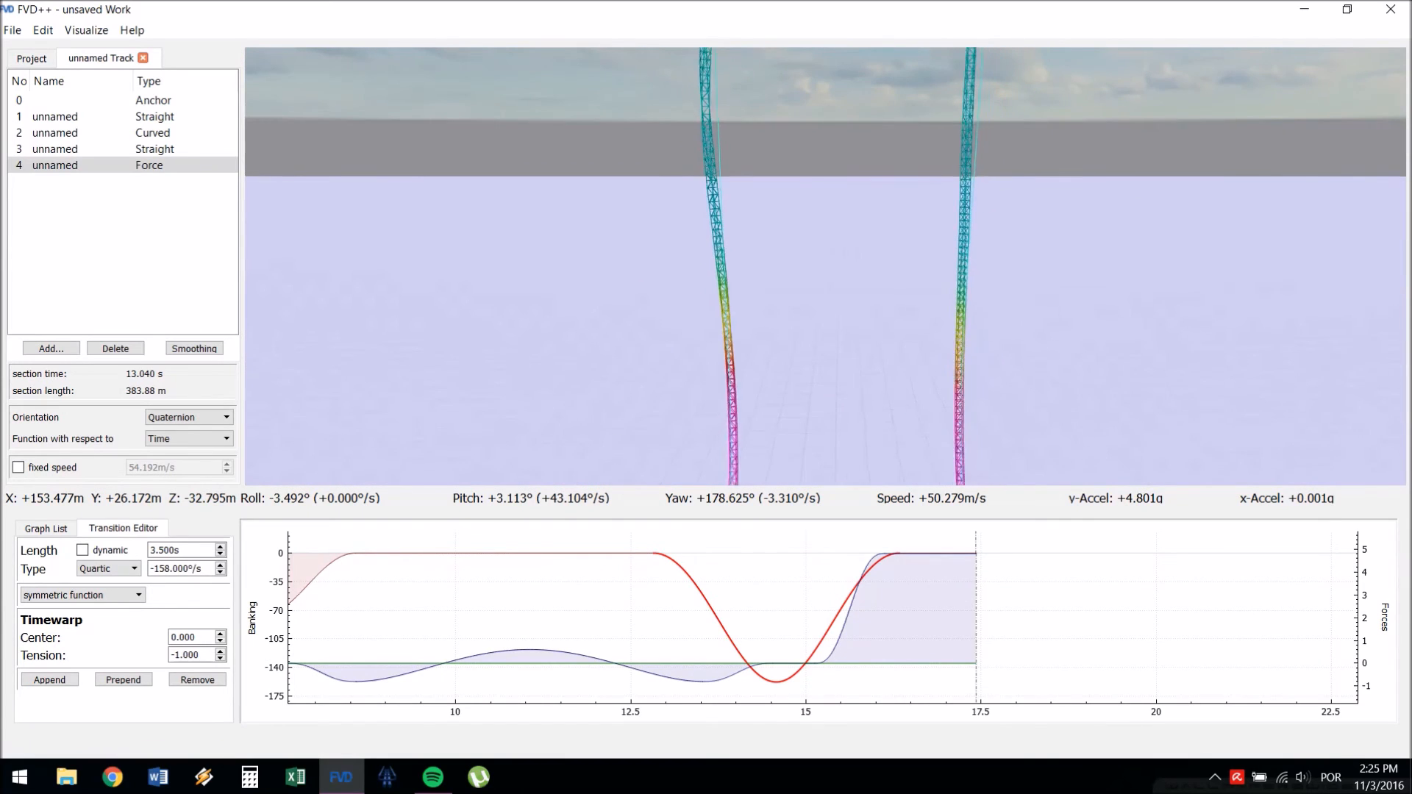
key("s")
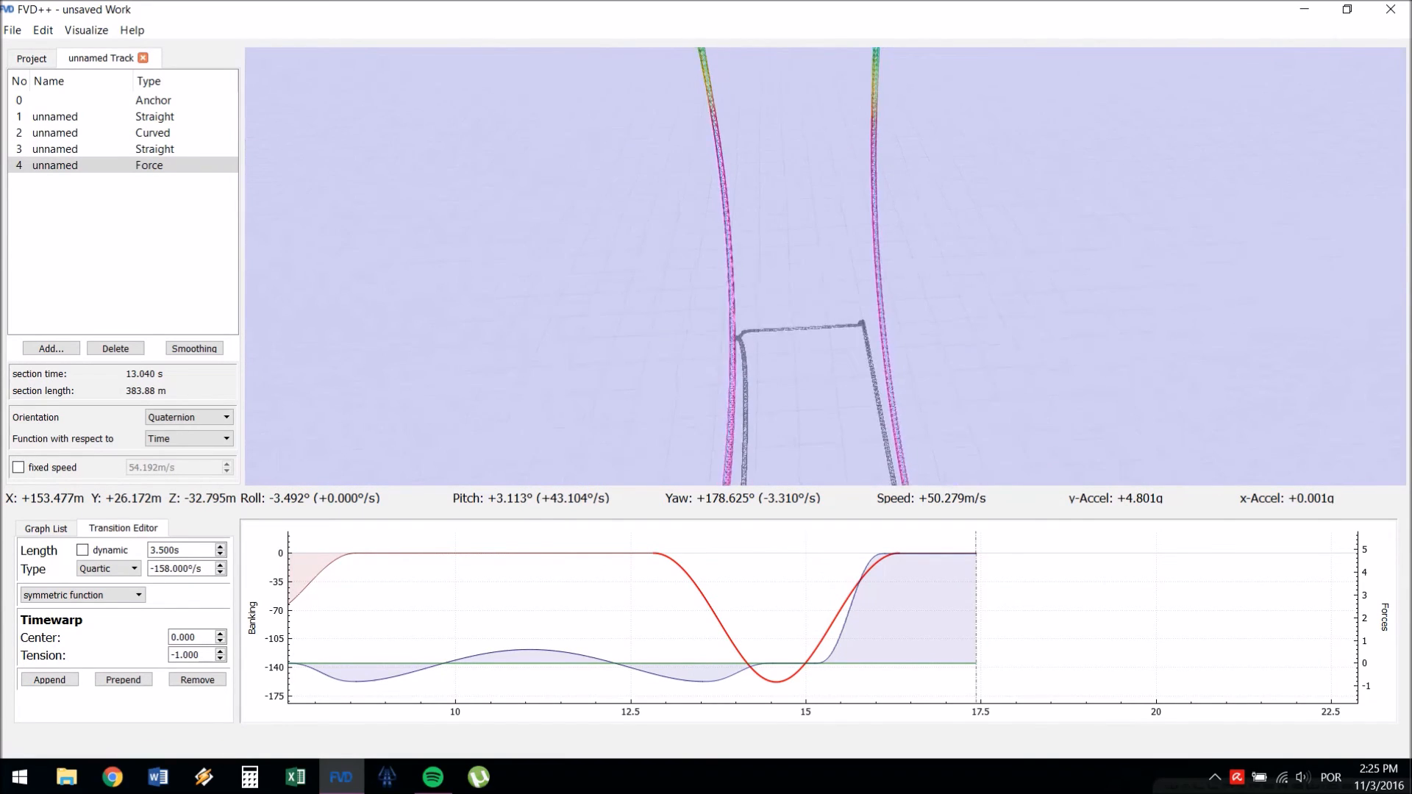
key("s")
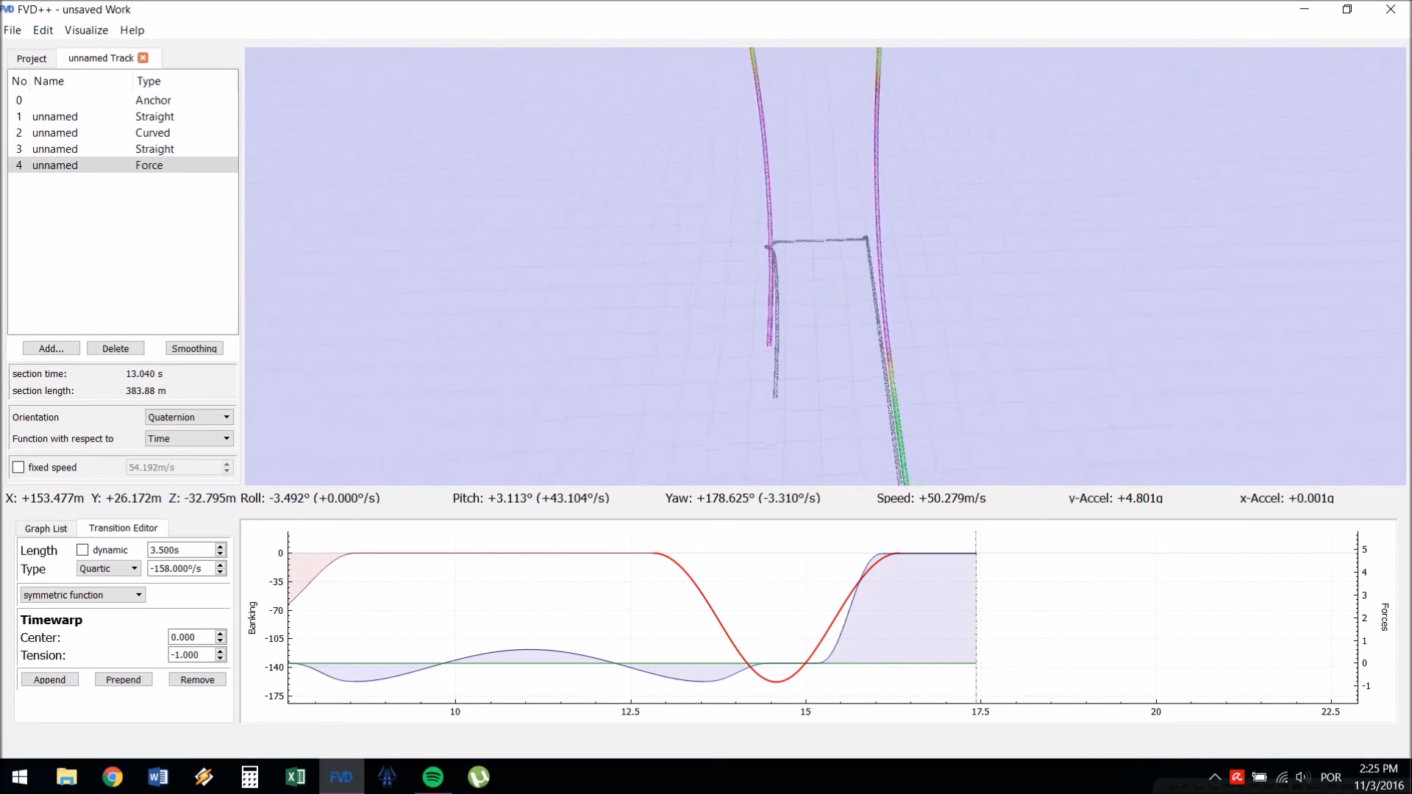
key("a")
key("d")
key("w")
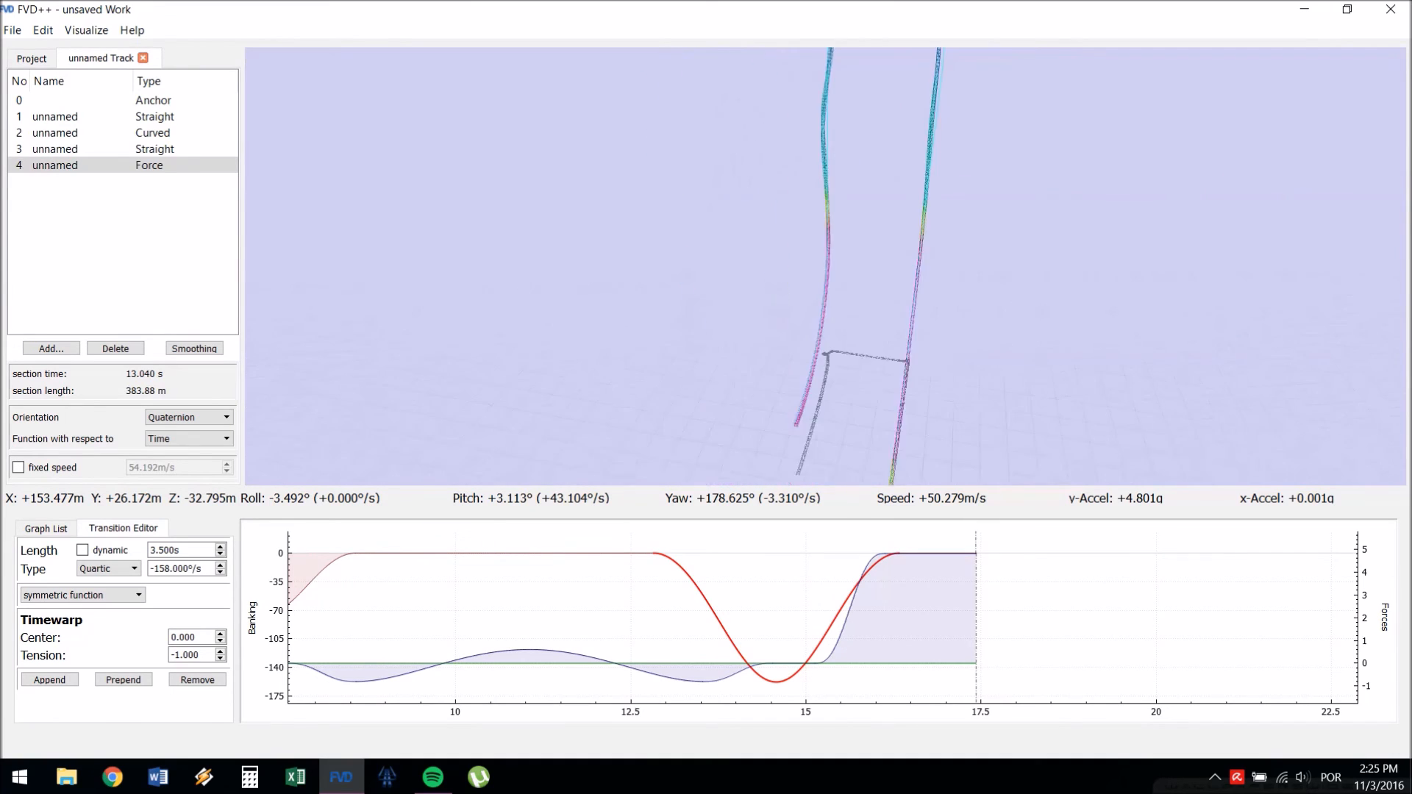
key("s")
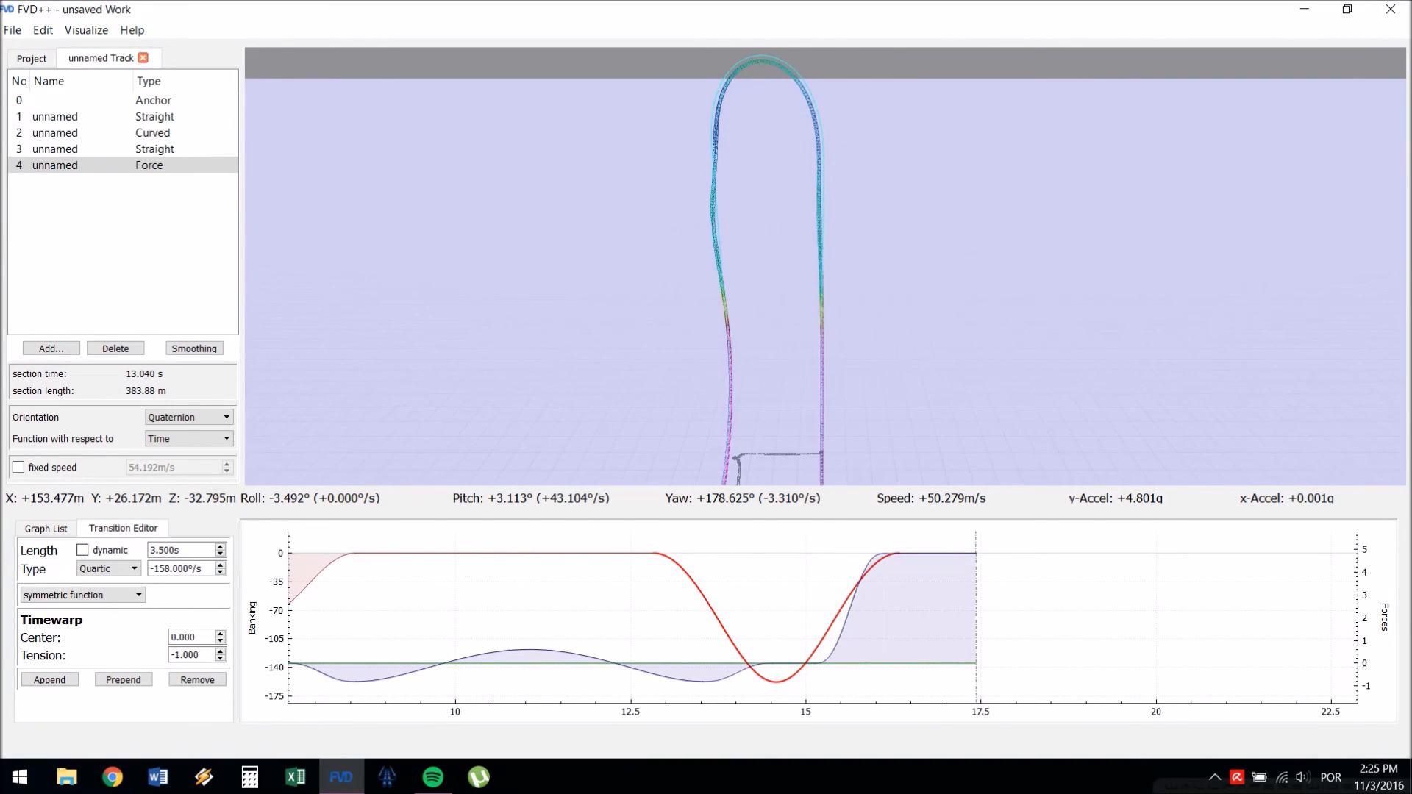
key("w")
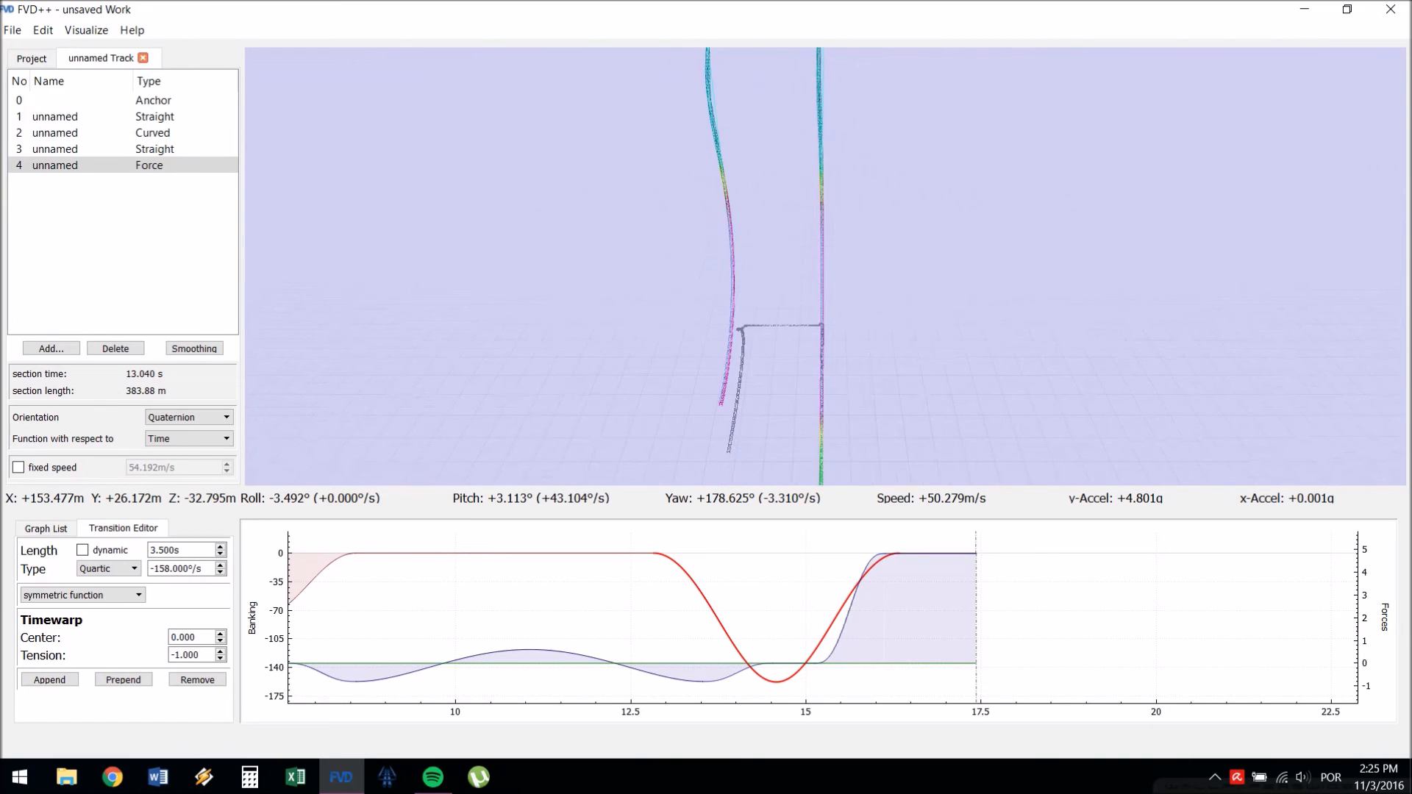
key("a")
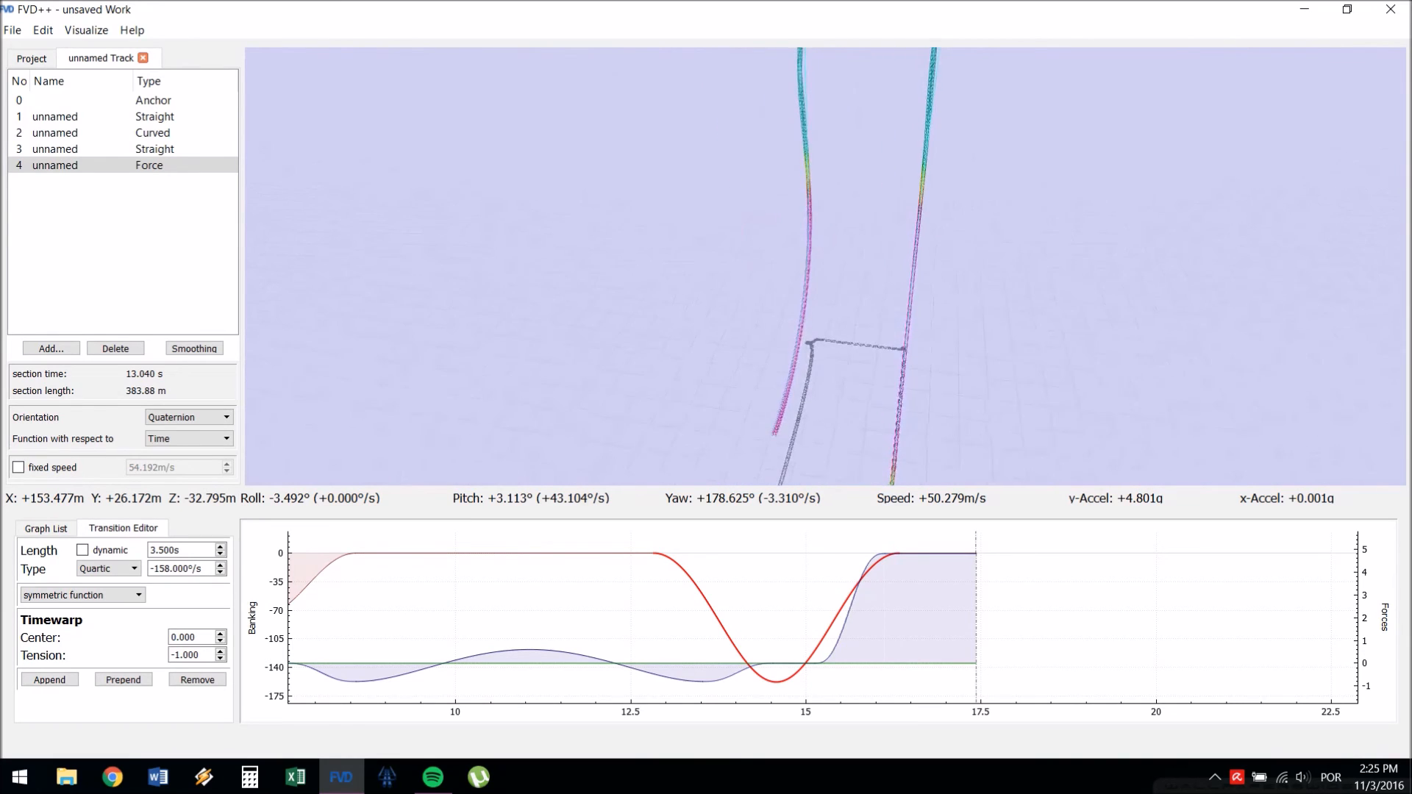
- Set the length of the flat 0°/s roll transition before the descent twist to 3.96 s
left_click(515, 553)
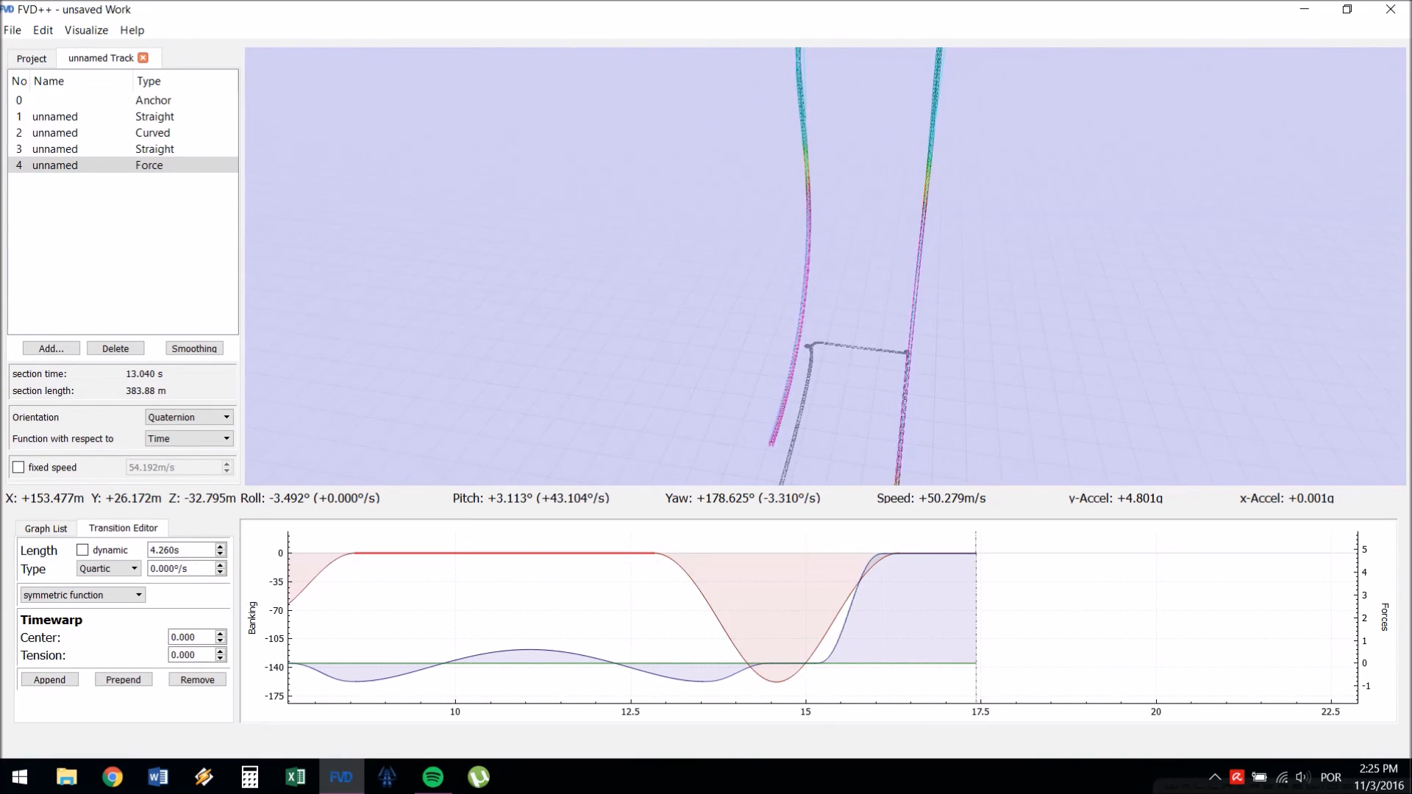
key("Up")
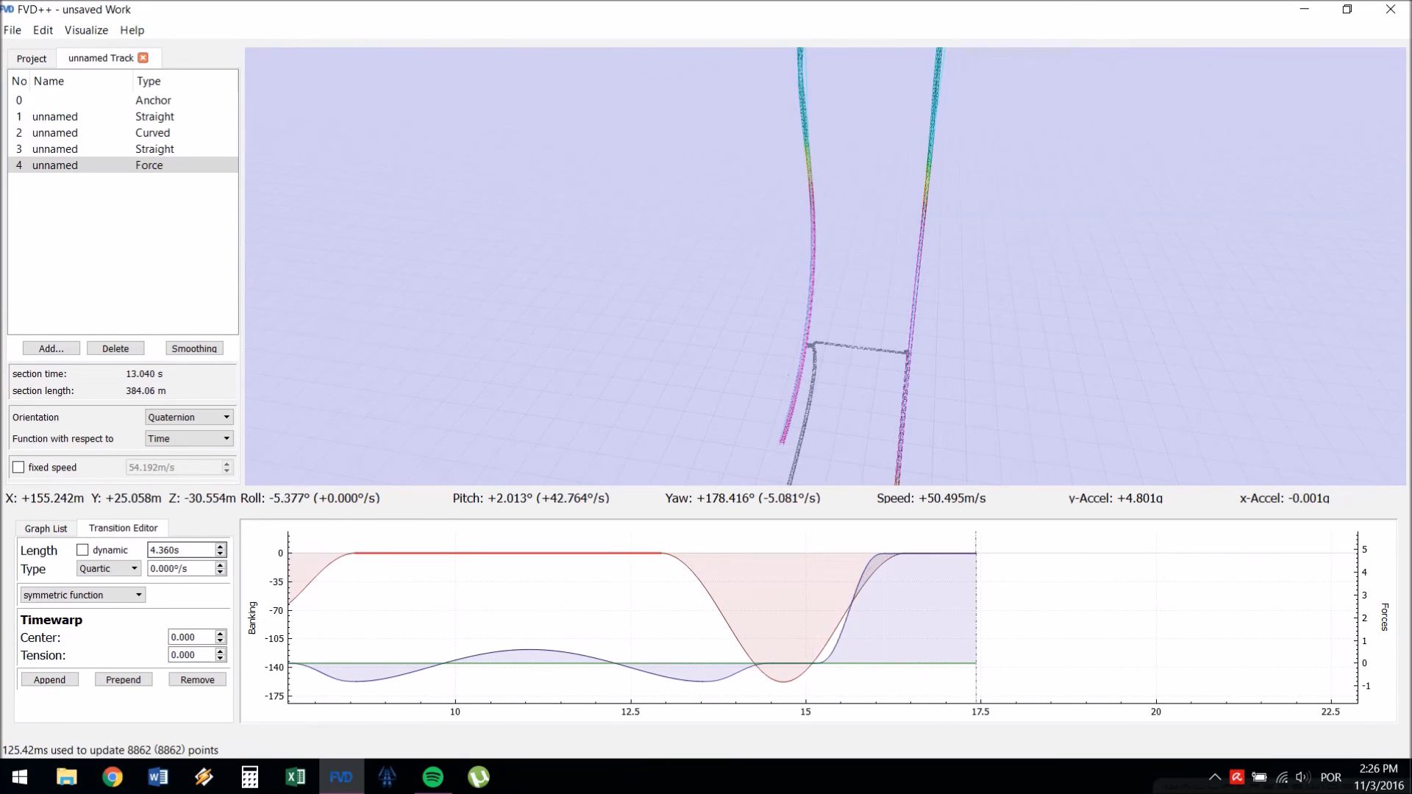
key("Down")
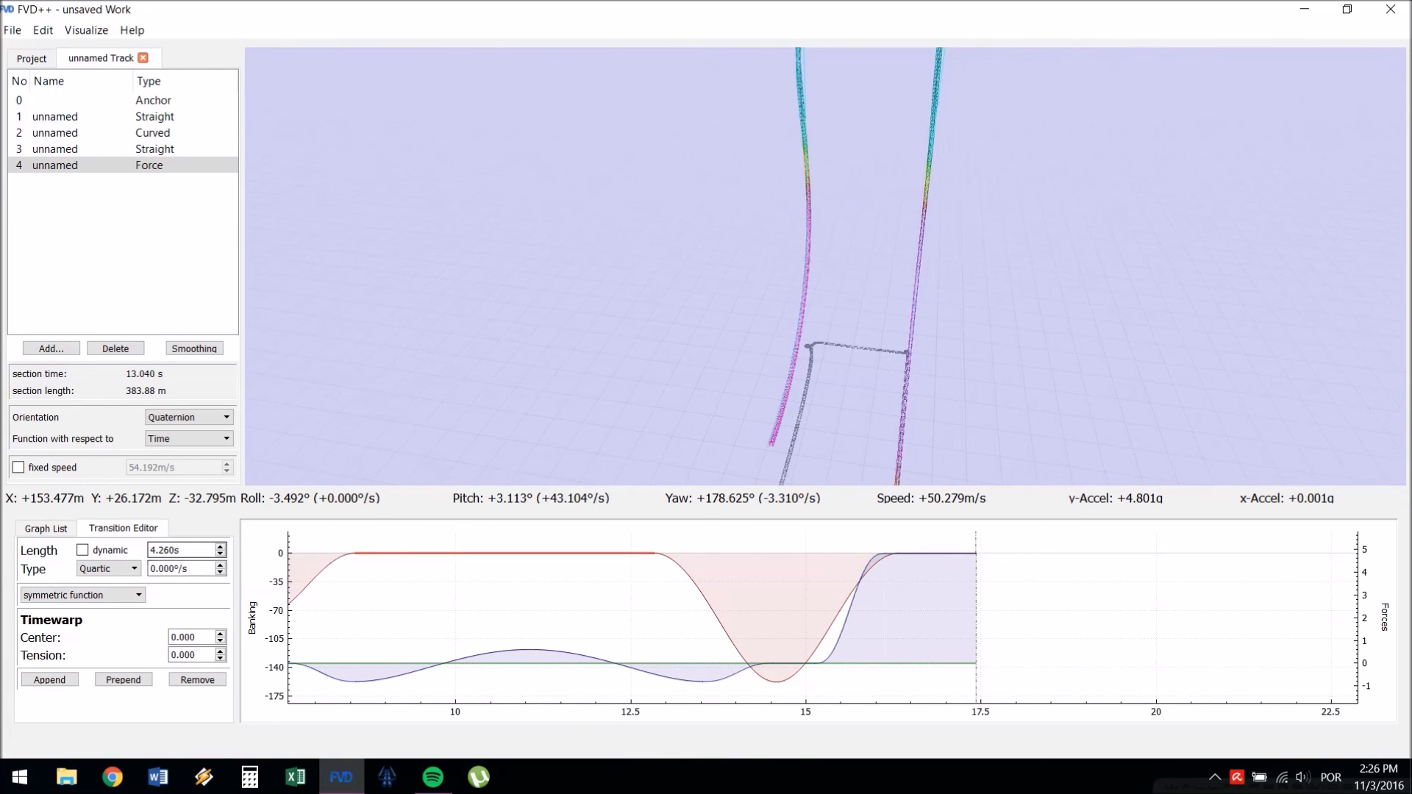
key("Down")
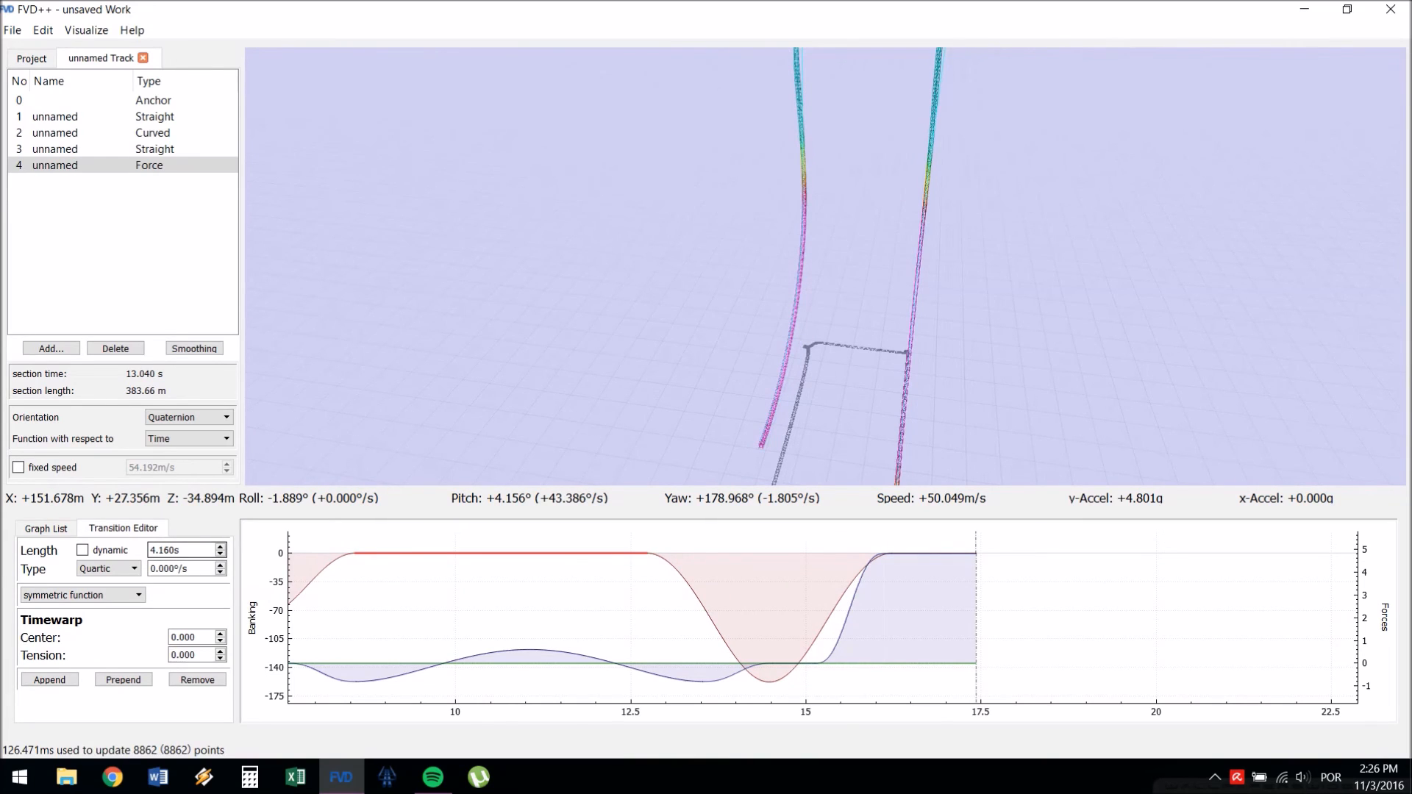
key("Down")
left_click_drag(825, 266, 879, 278)
key("s")
key("a")
key("a")
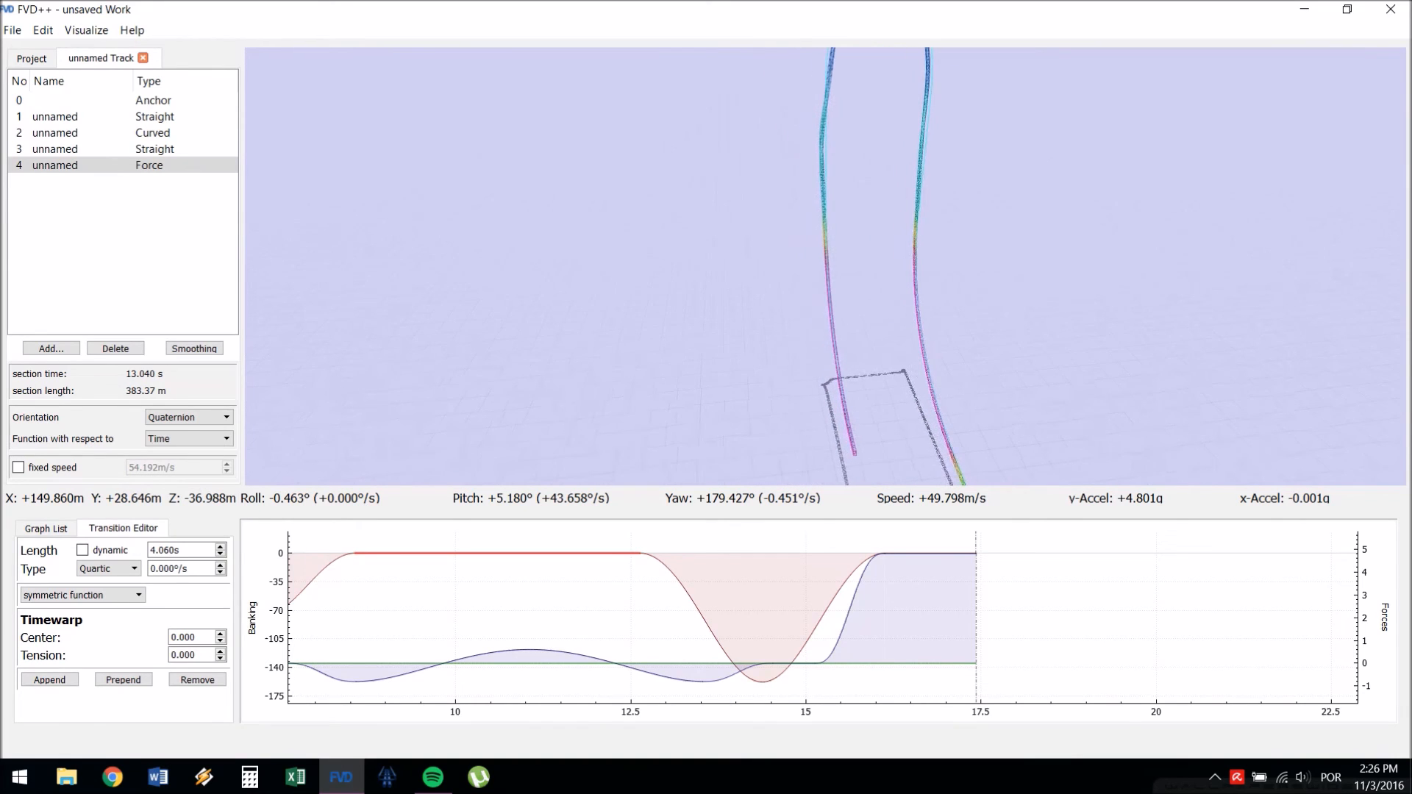
key("Down")
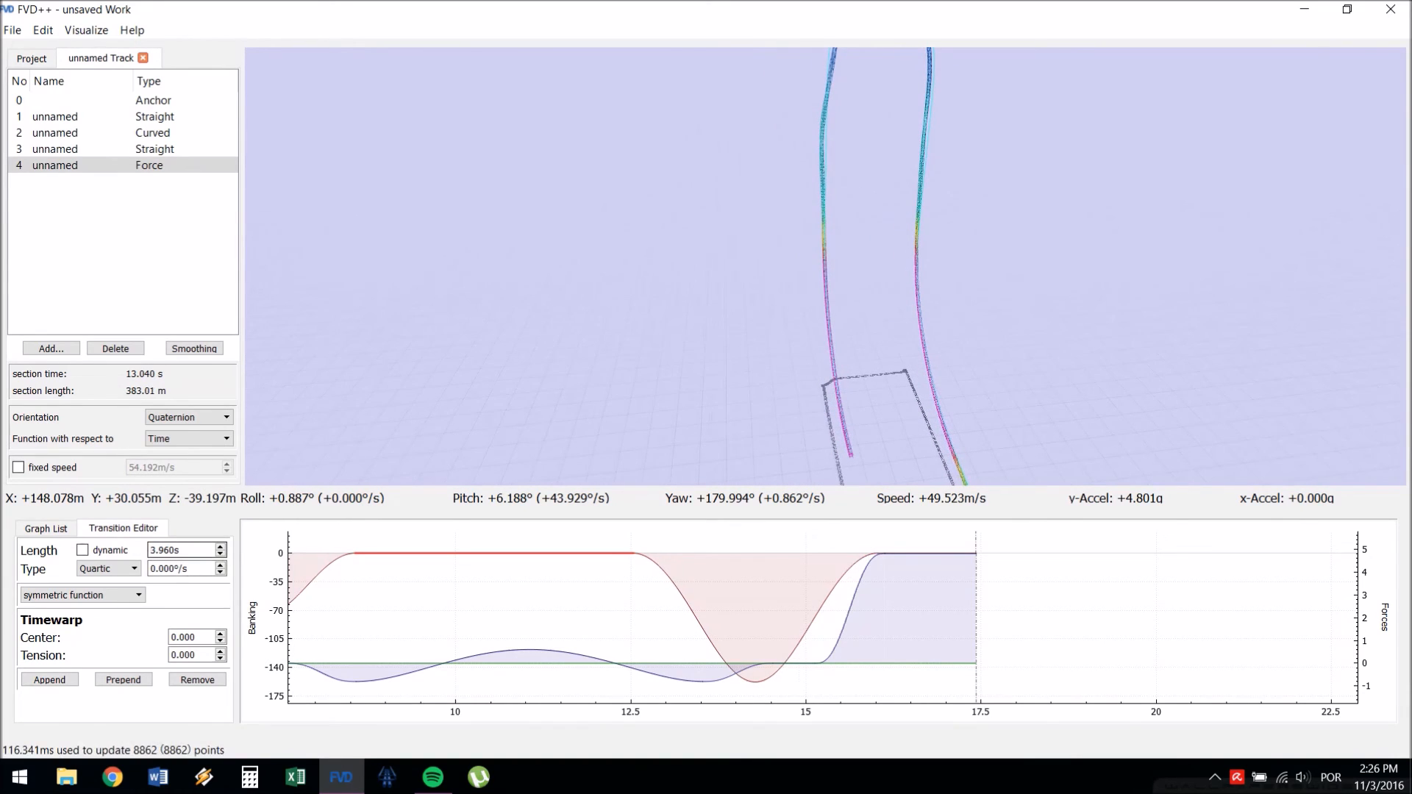
- Set the length of the 0 g Cubic force transition before the pull-out to 0.9 s
key("d")
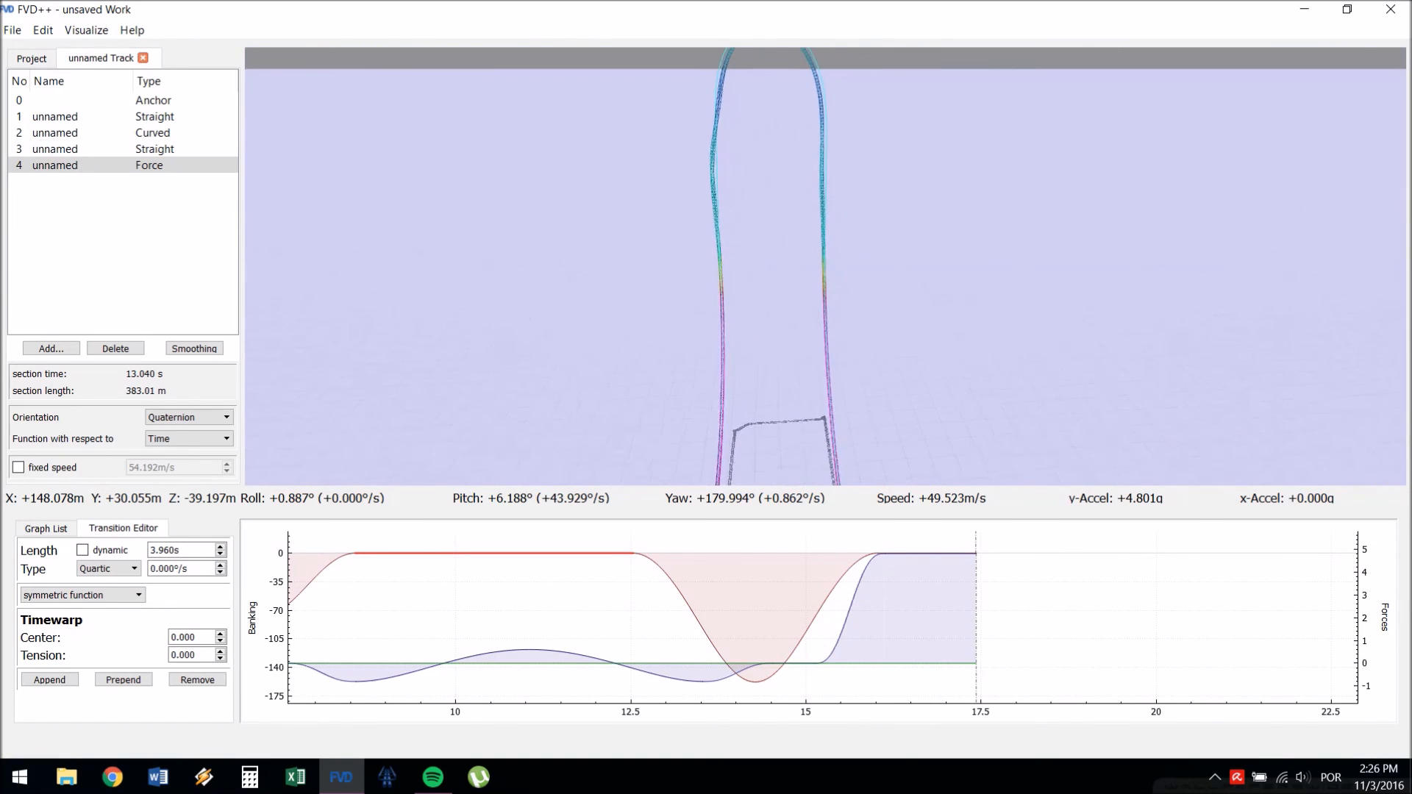
key("a")
key("a")
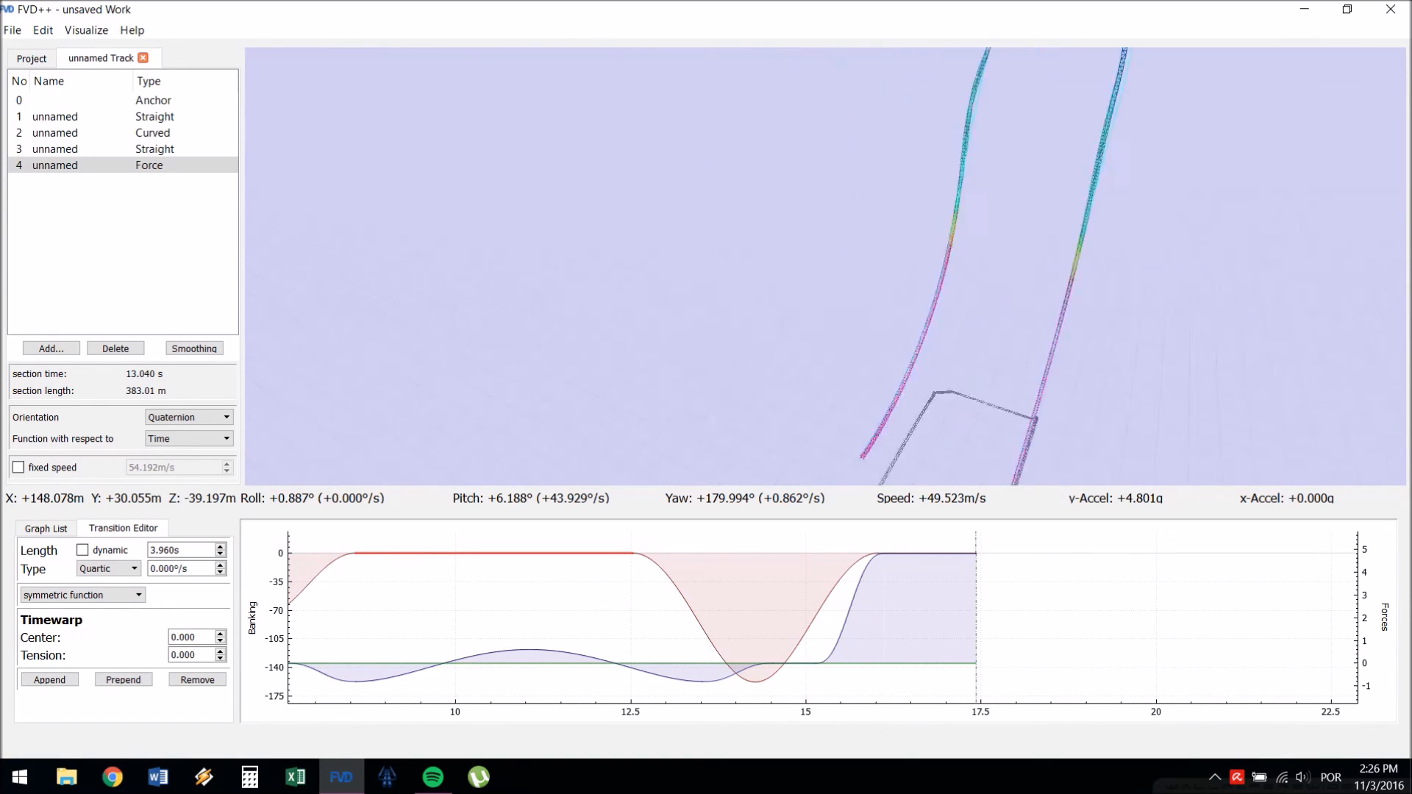
key("d")
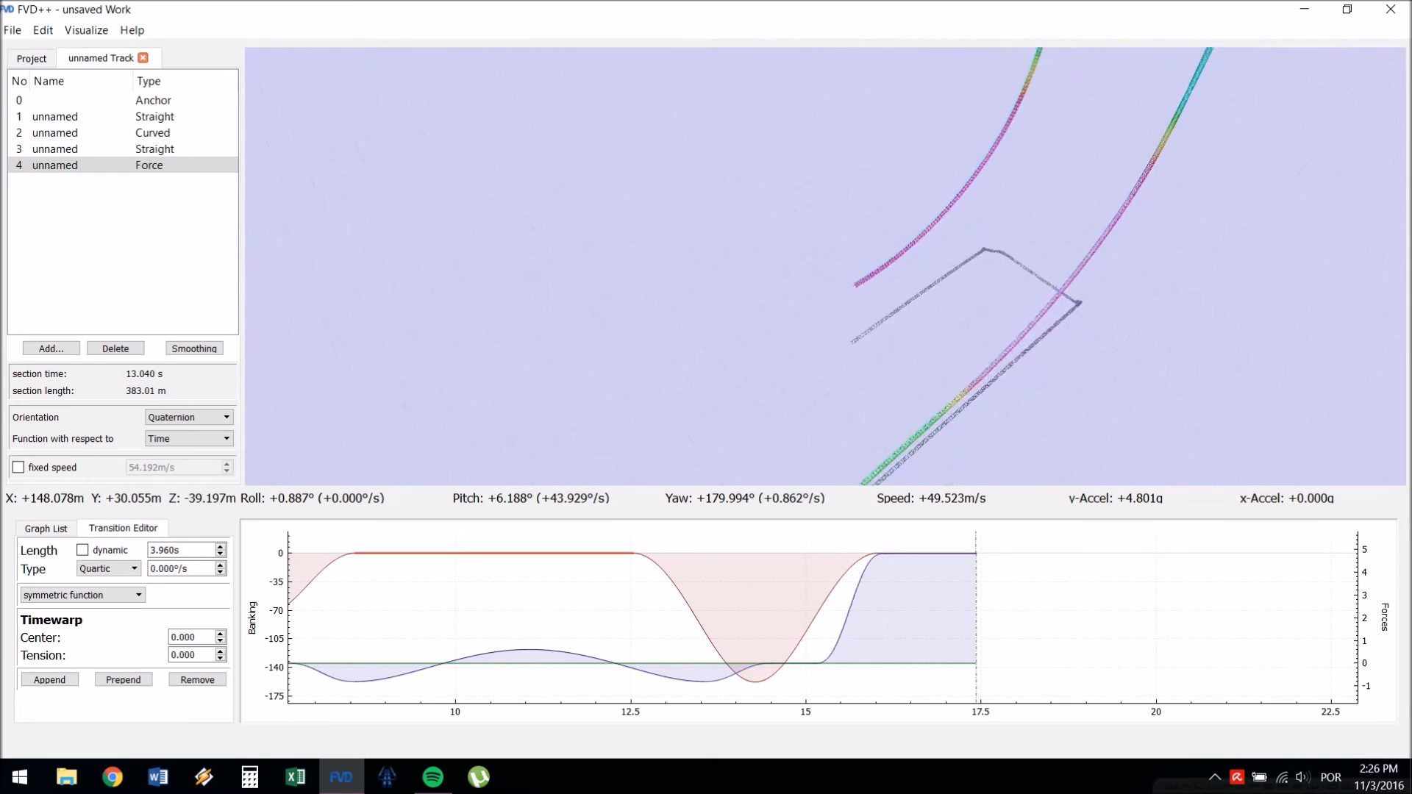
key("d")
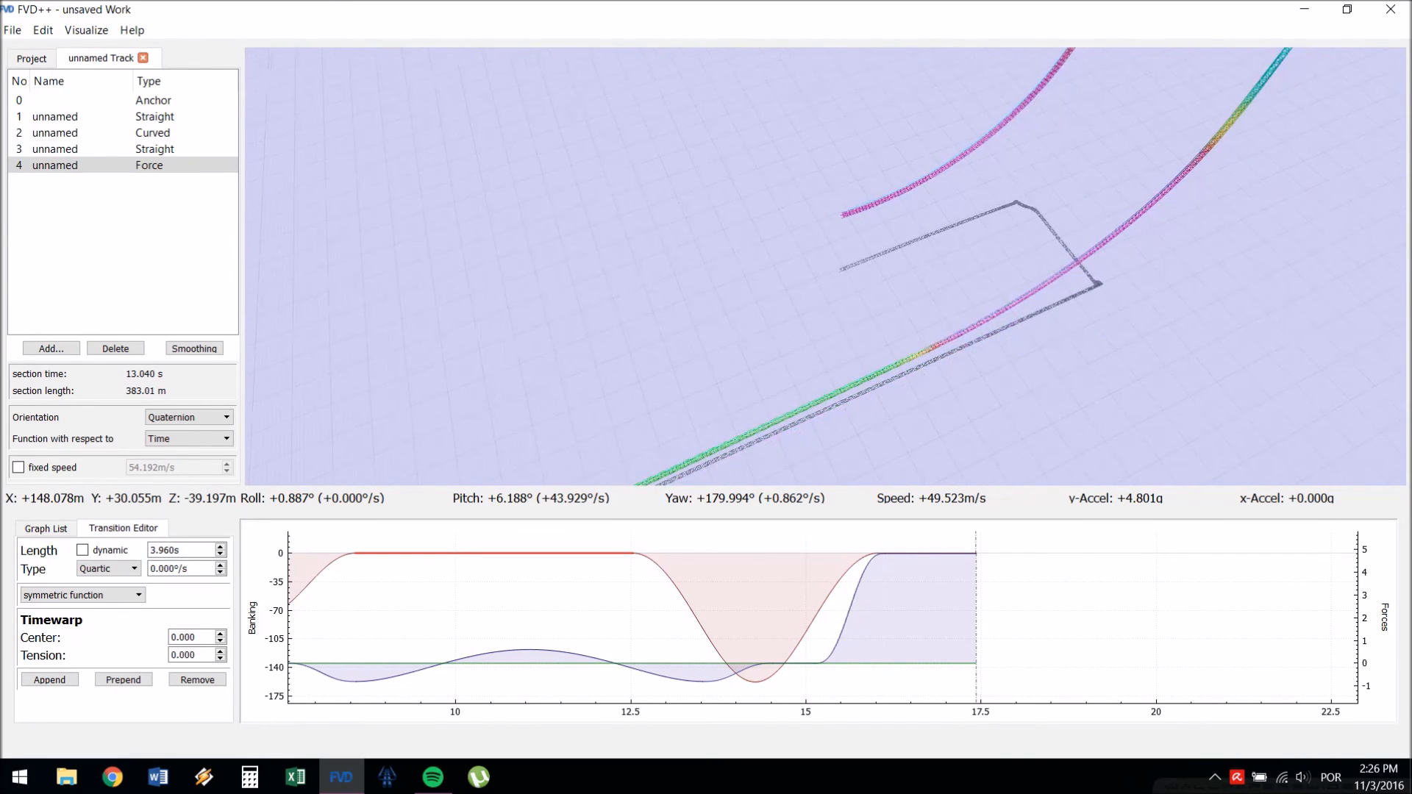
key("d")
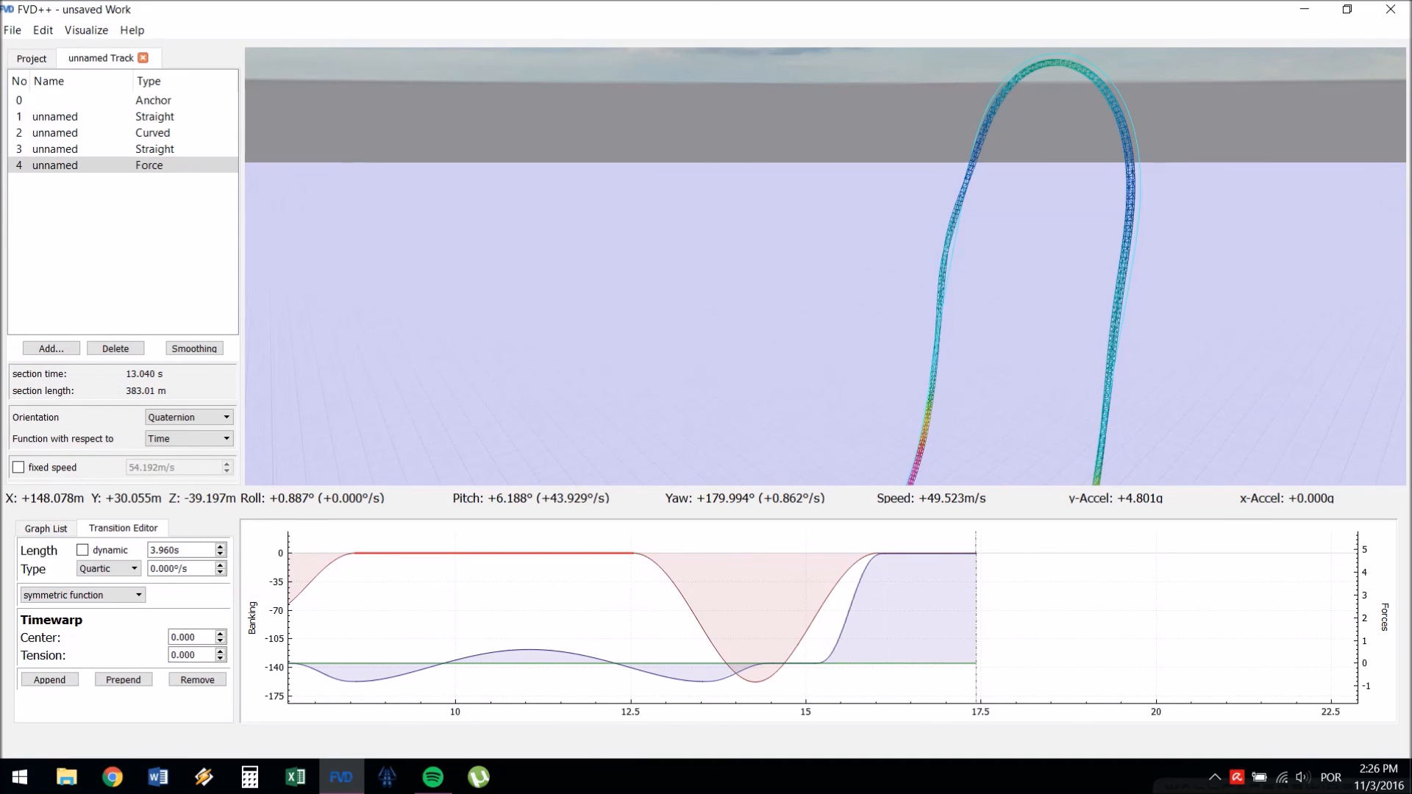
key("d")
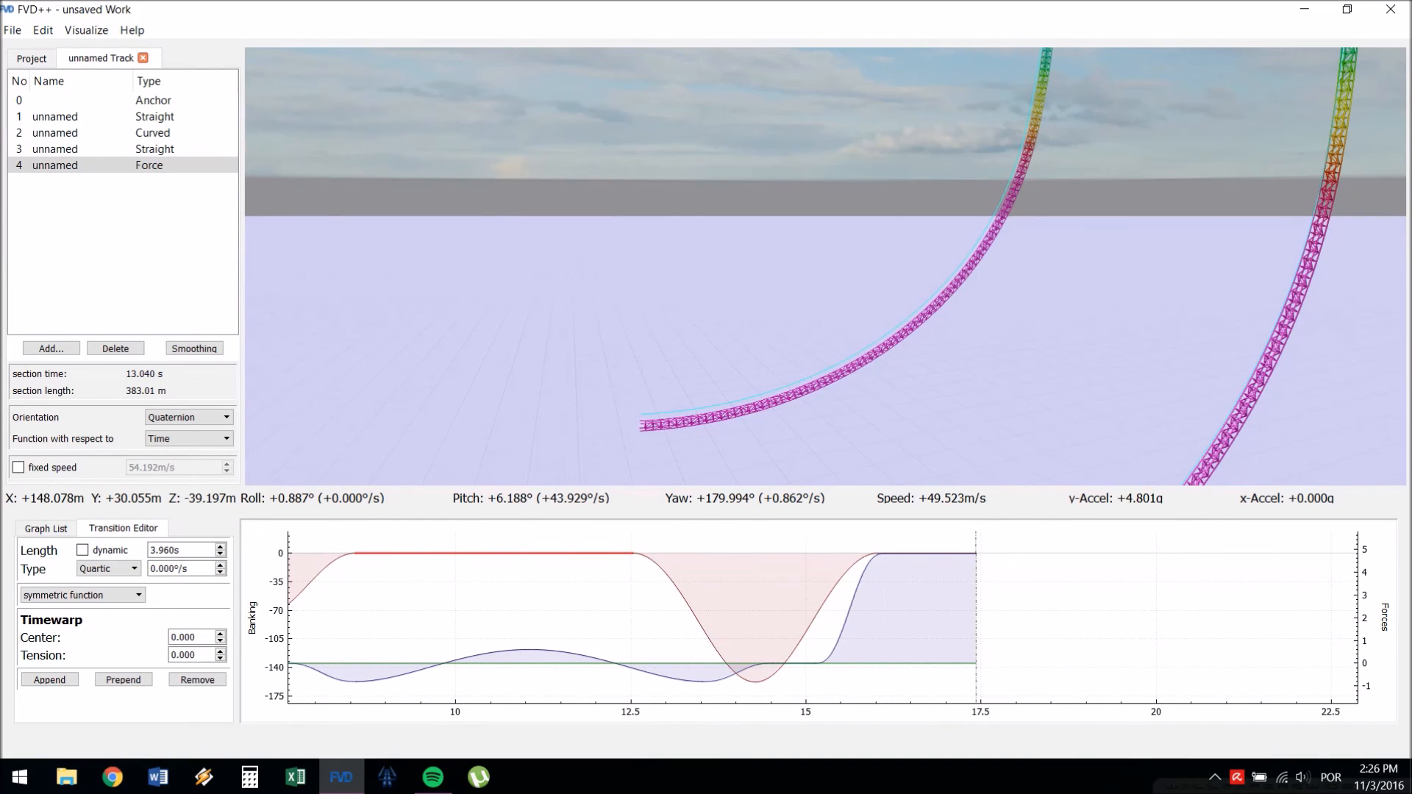
left_click(794, 663)
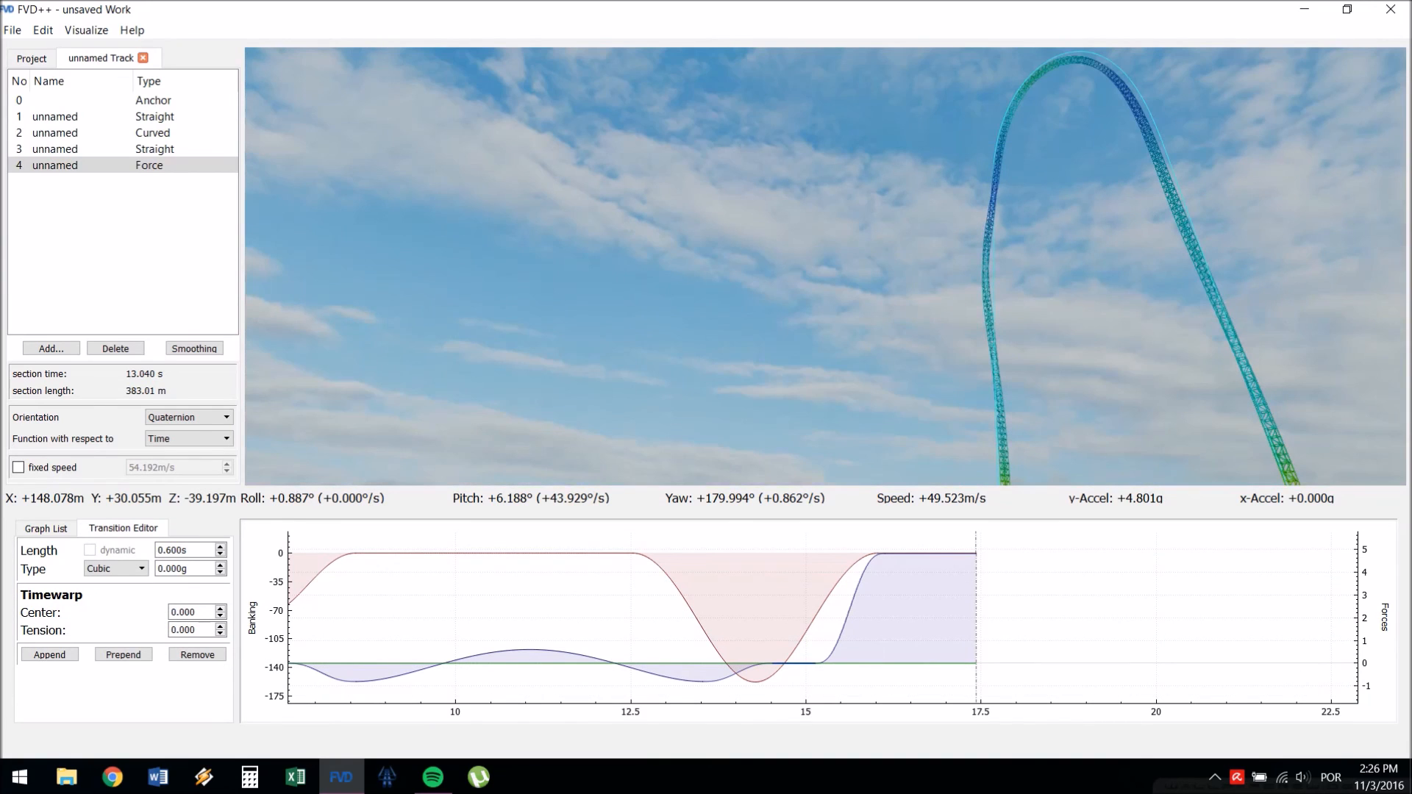
scroll(185, 551, "up", 1)
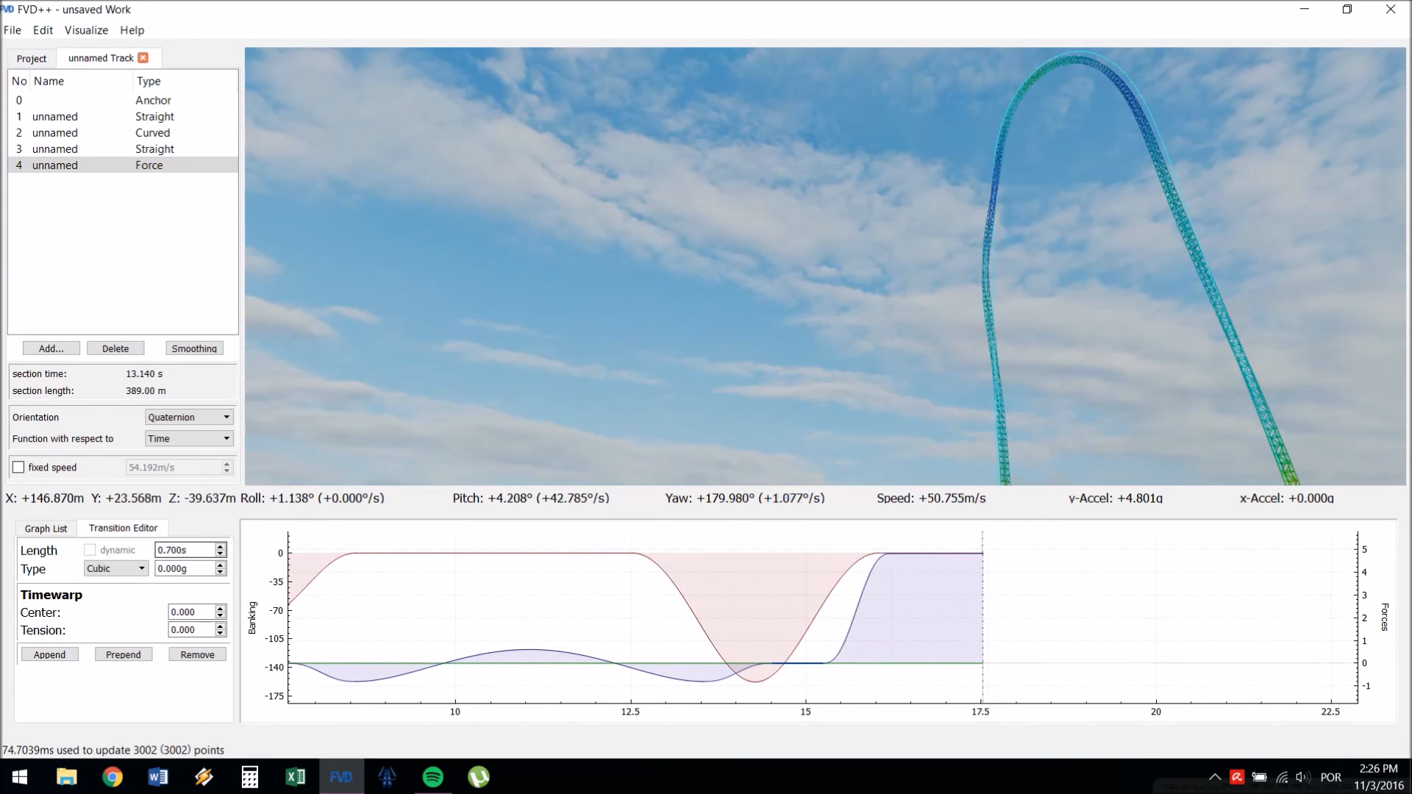
scroll(186, 551, "up", 2)
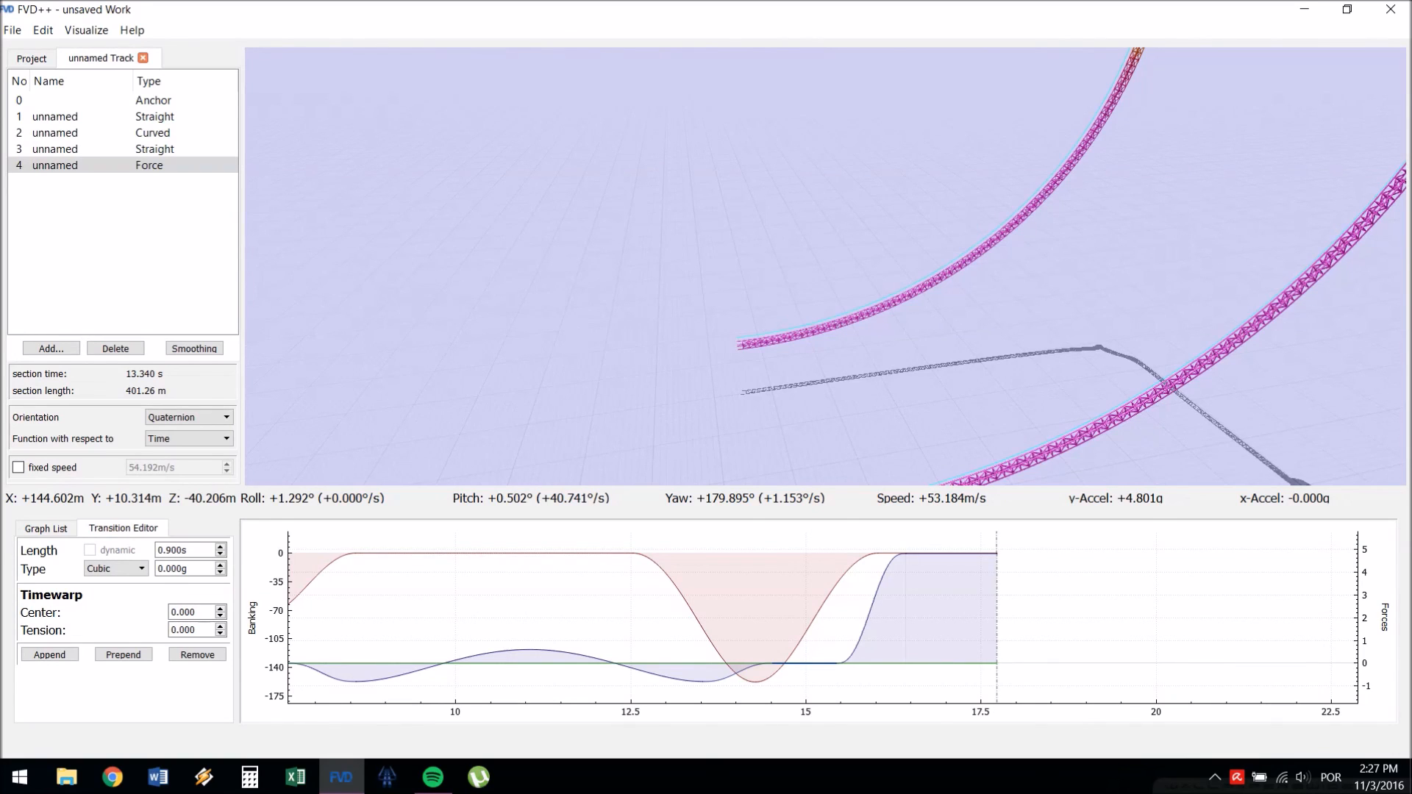
- Inspect the top hat from crest to exit and review the descent's roll transition and the flat one before it
left_click_drag(825, 266, 973, 396)
key("a")
key("a")
key("d")
key("e")
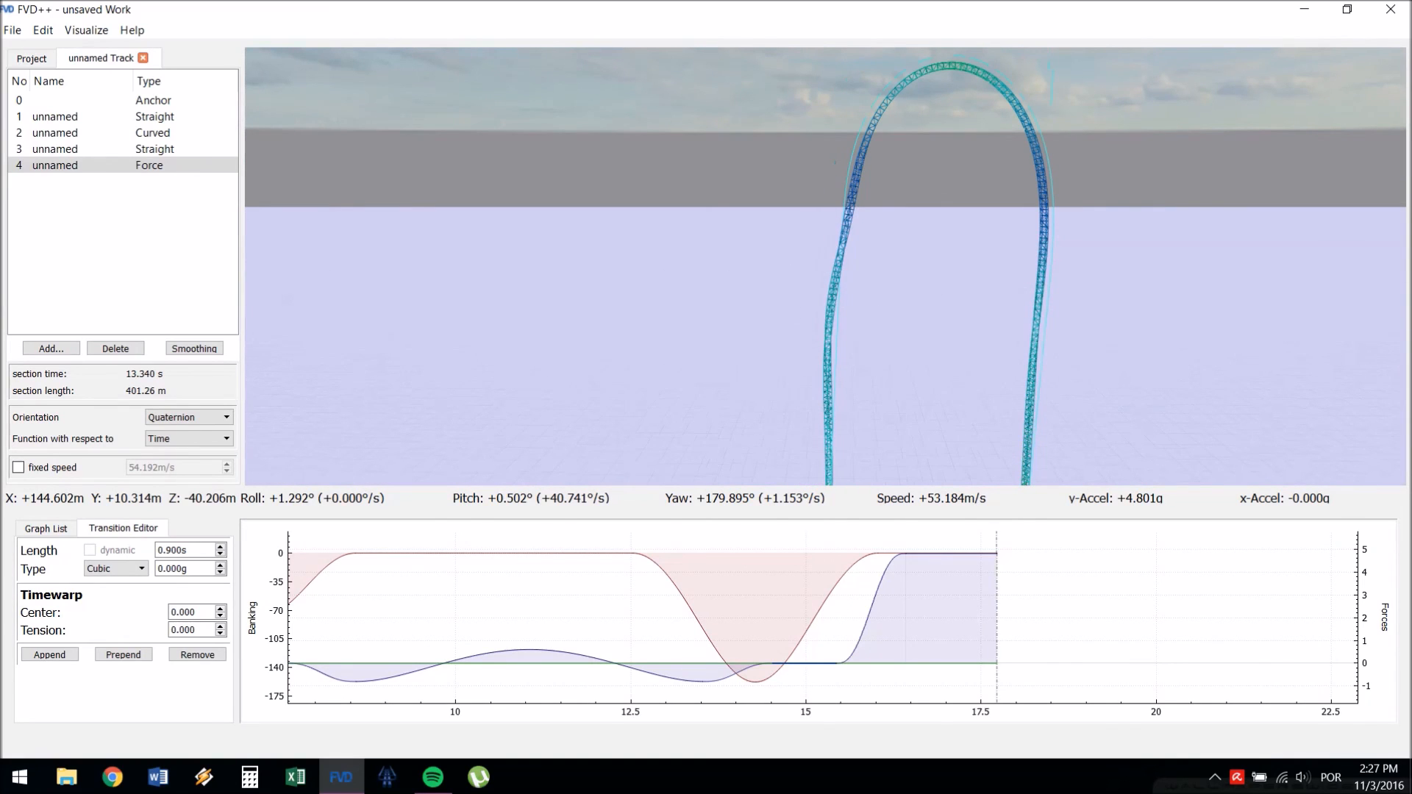
key("d")
left_click_drag(974, 395, 914, 388)
key("d")
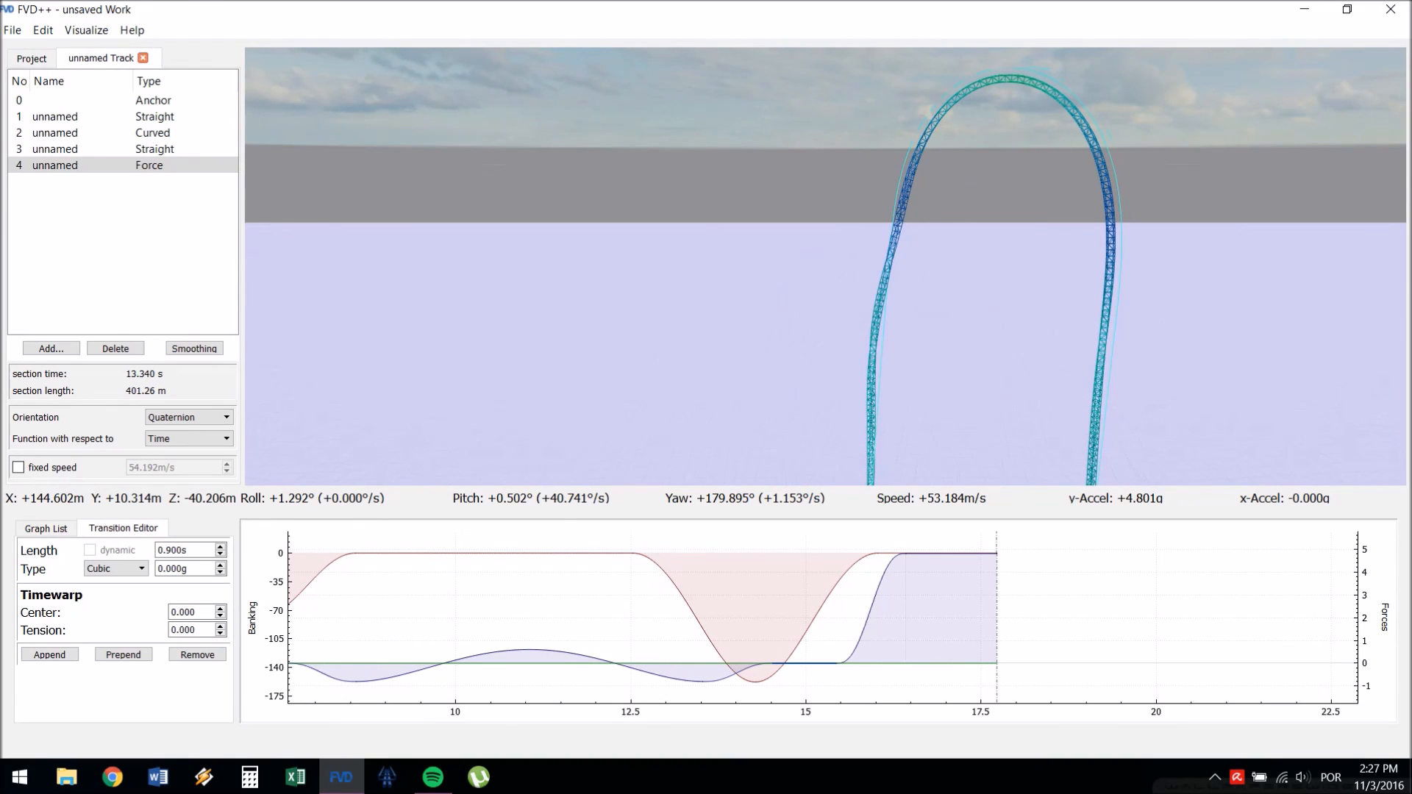
left_click(810, 629)
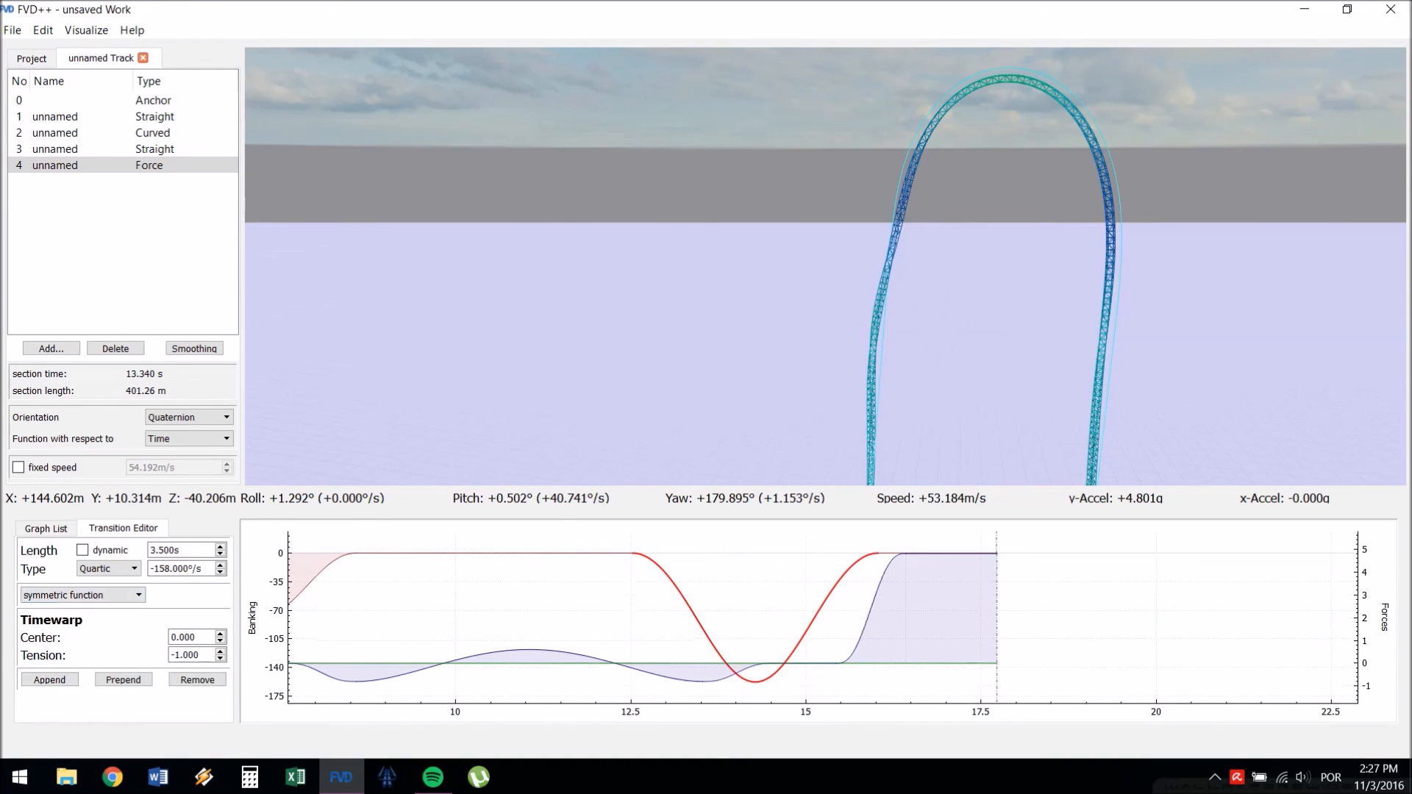
left_click(544, 553)
- Inspect the lower curves of the climb and descent, and view the track from the rider's perspective at its start
left_click_drag(825, 266, 908, 81)
key("d")
left_click_drag(825, 368, 933, 136)
key("d")
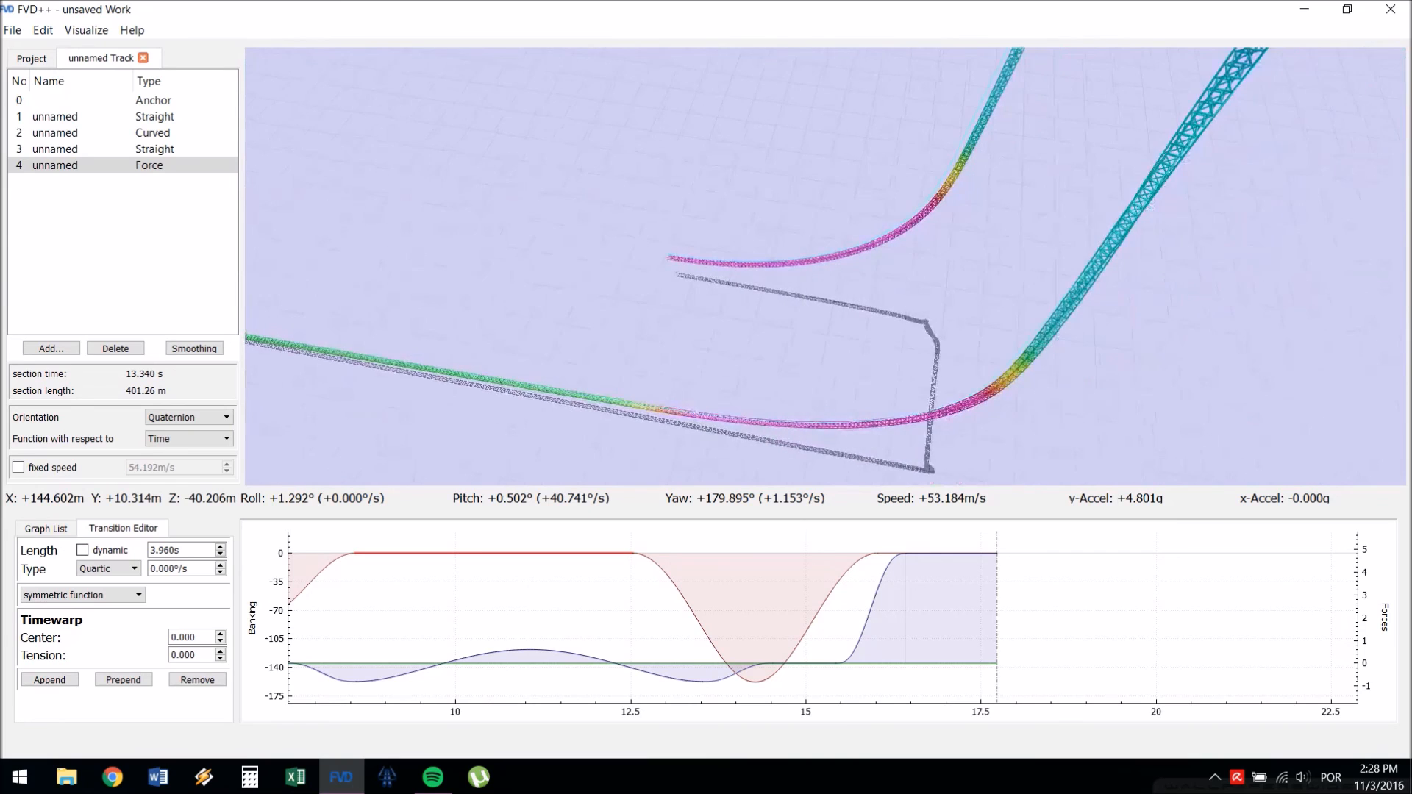
key("r")
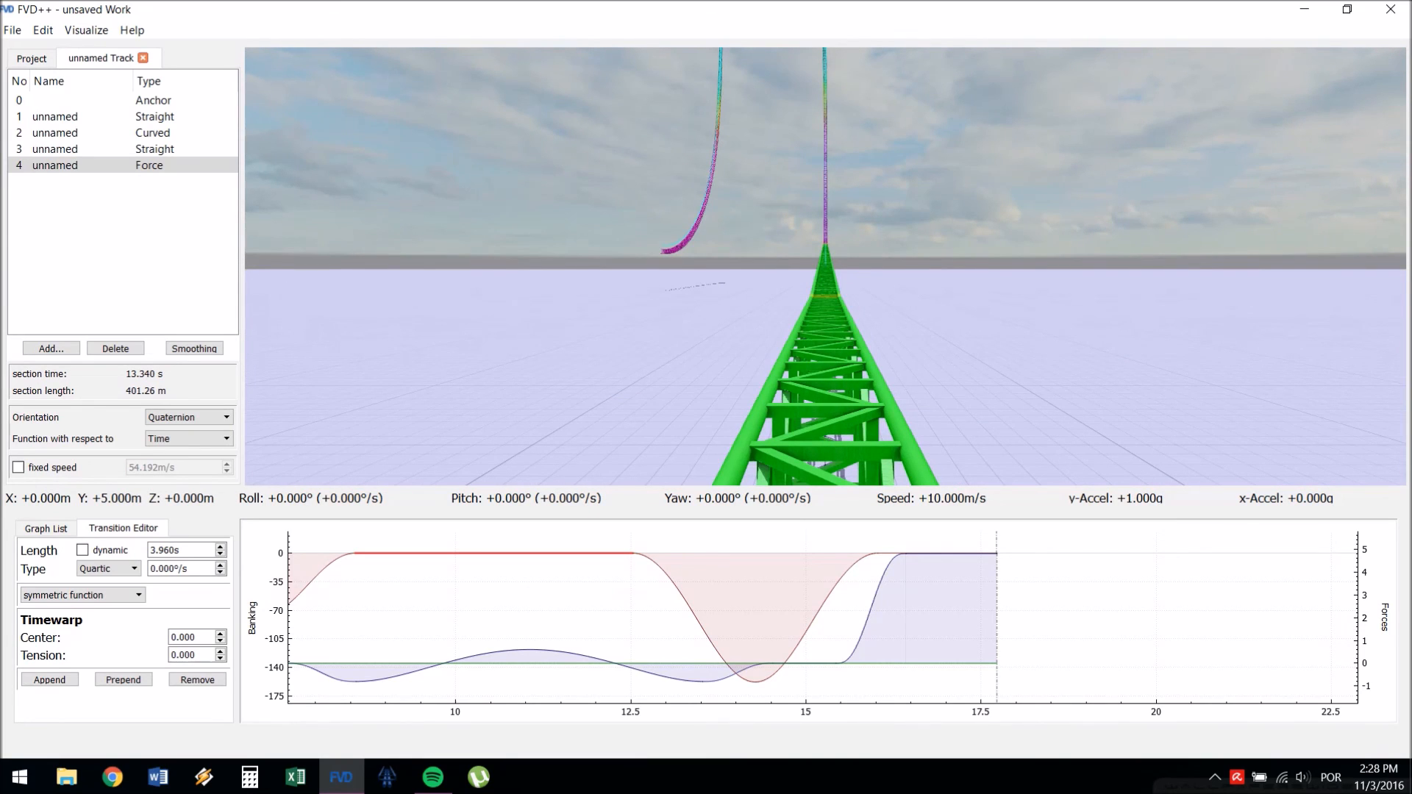
key("w")
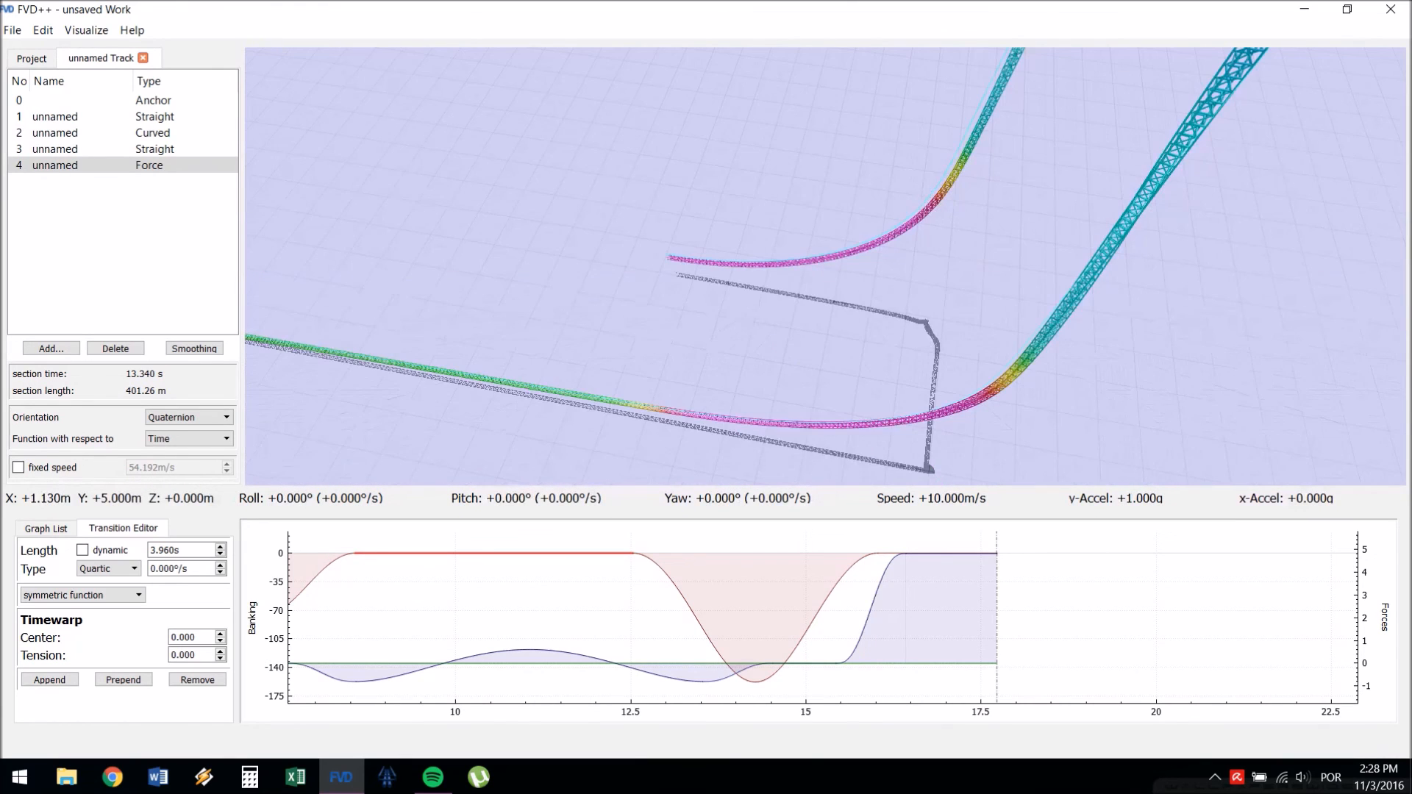
- Examine the completed twisted hill from several sides, covering both legs, the entry and exit curves and the crest
left_click_drag(825, 266, 978, 103)
key("a")
left_click_drag(825, 266, 703, 378)
key("s")
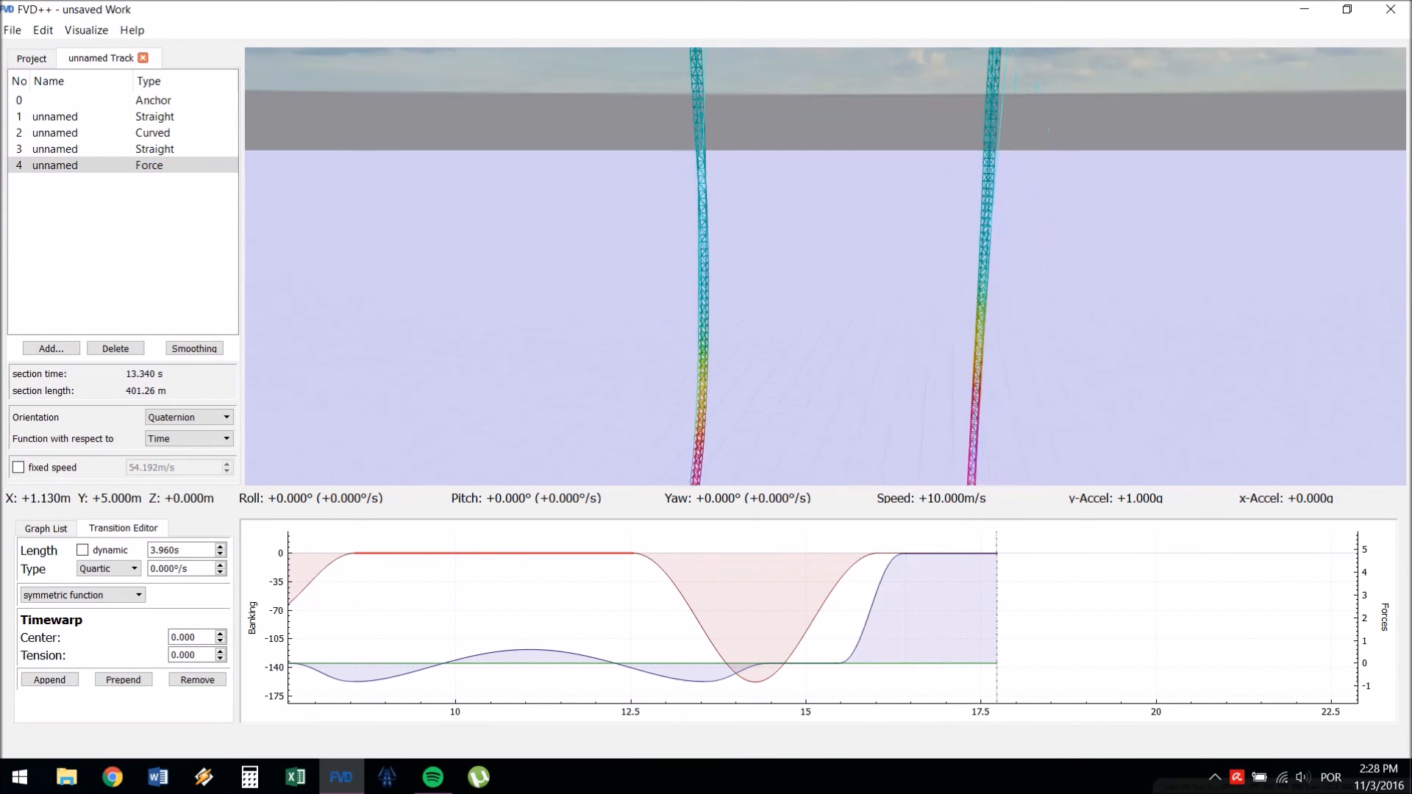
key("s")
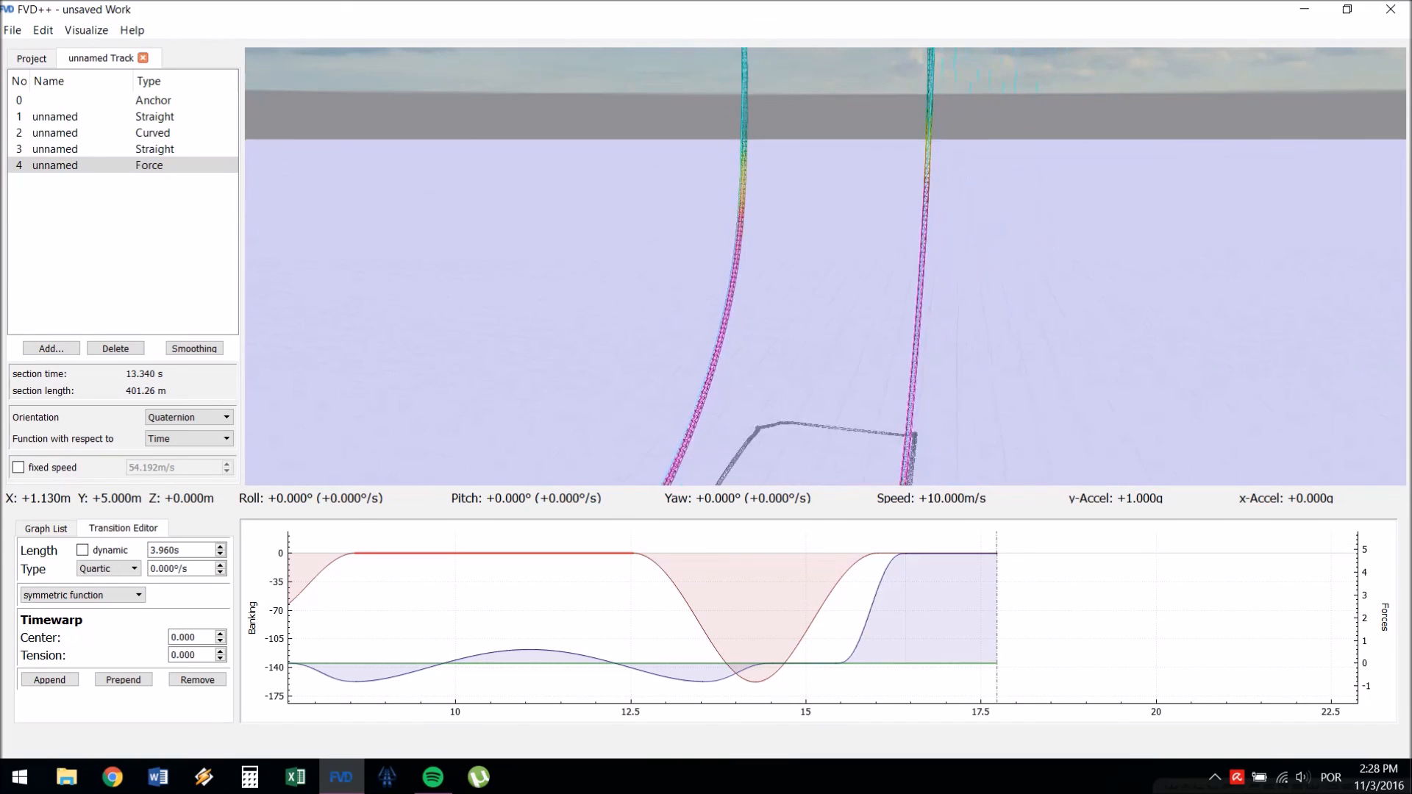
key("s")
key("a")
left_click_drag(825, 266, 989, 353)
key("a")
key("a")
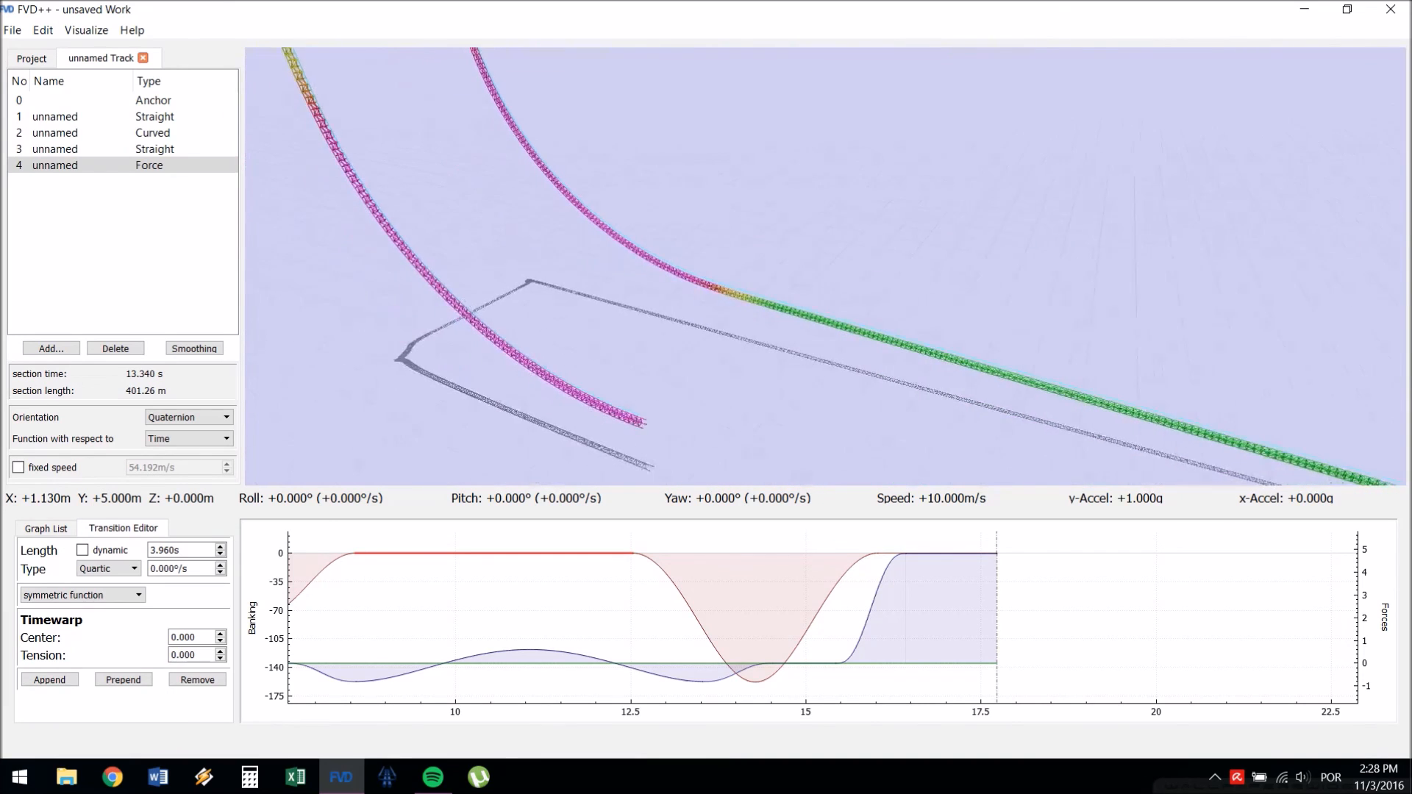
left_click_drag(989, 353, 939, 117)
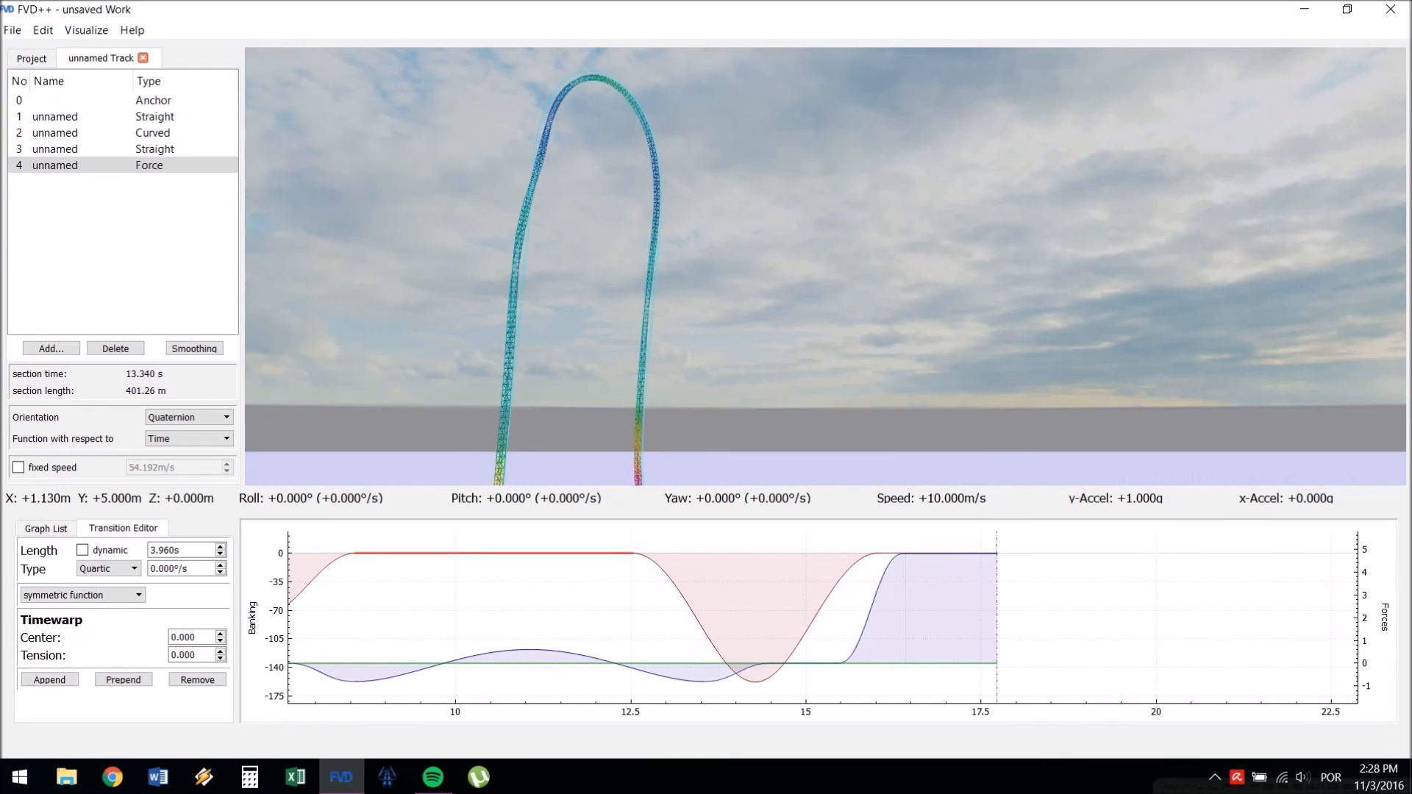